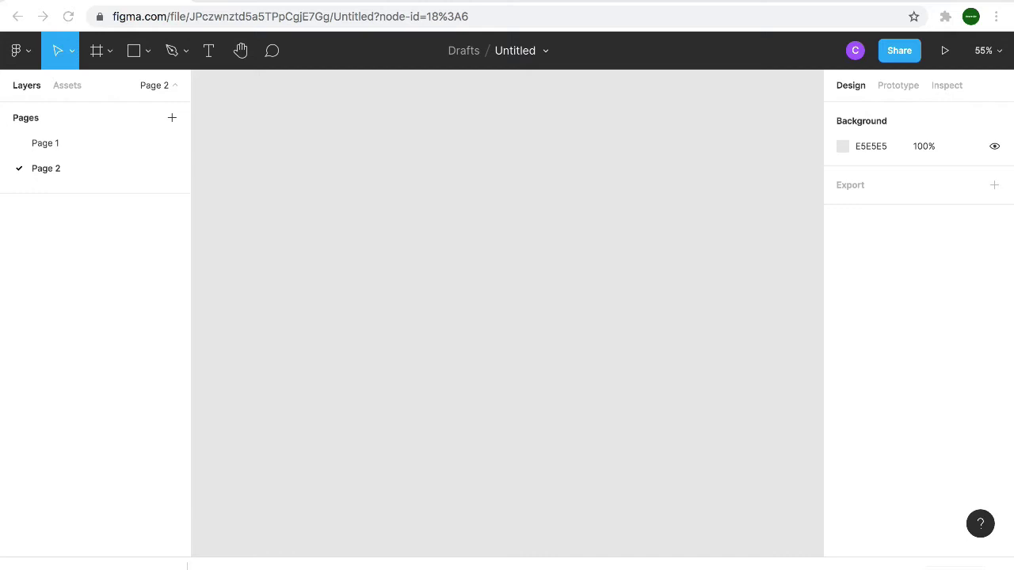
Create a 1080×1080 frame on Page 2 from the Instagram post preset
key(super+shift+f)
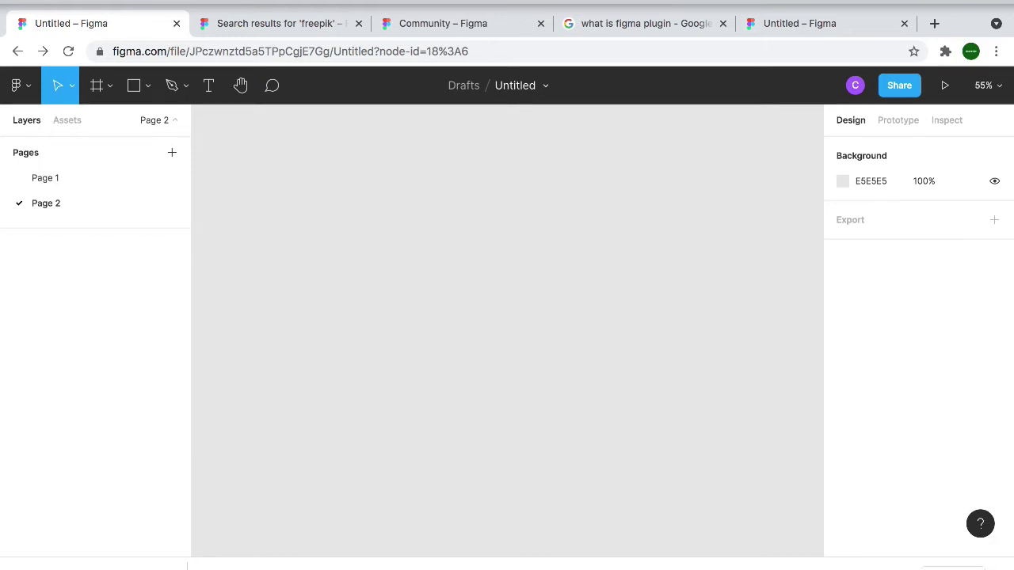
click(184, 85)
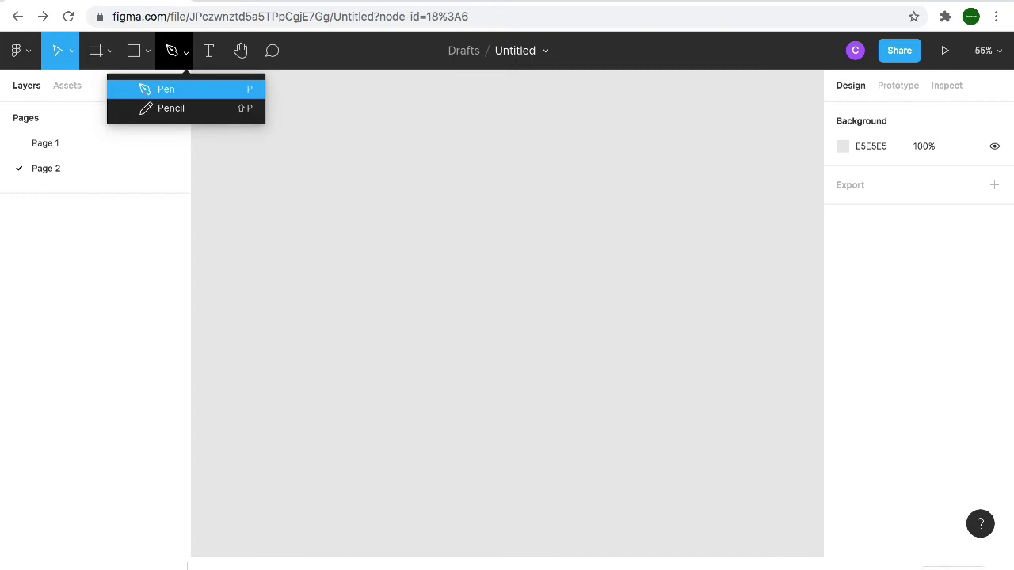
key(f)
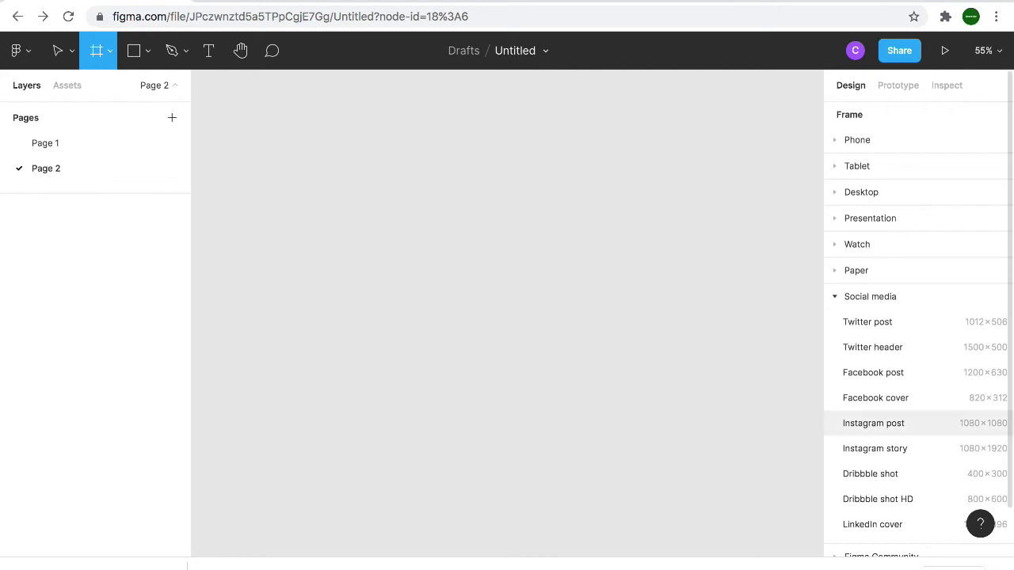
click(873, 423)
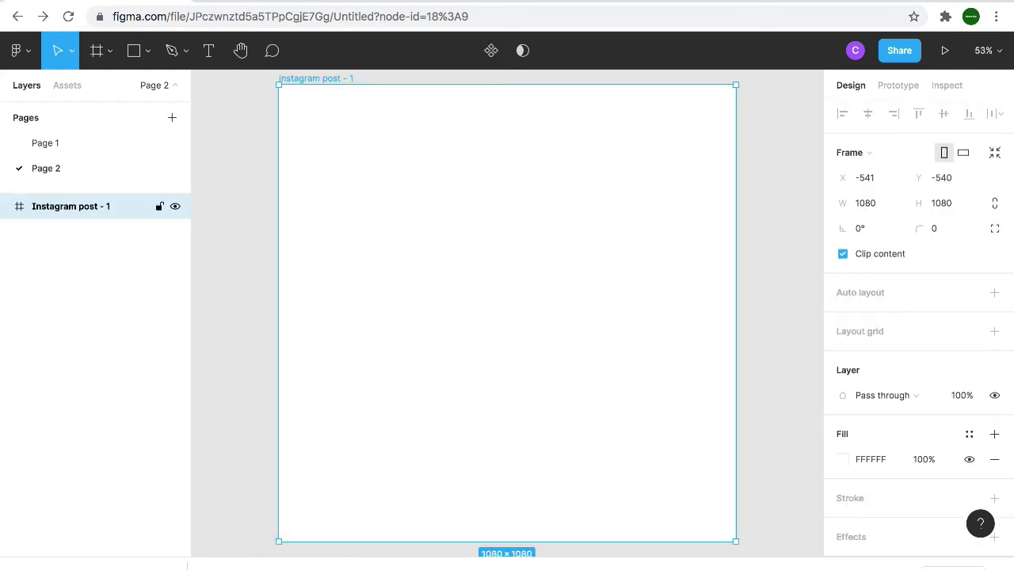
key(Escape)
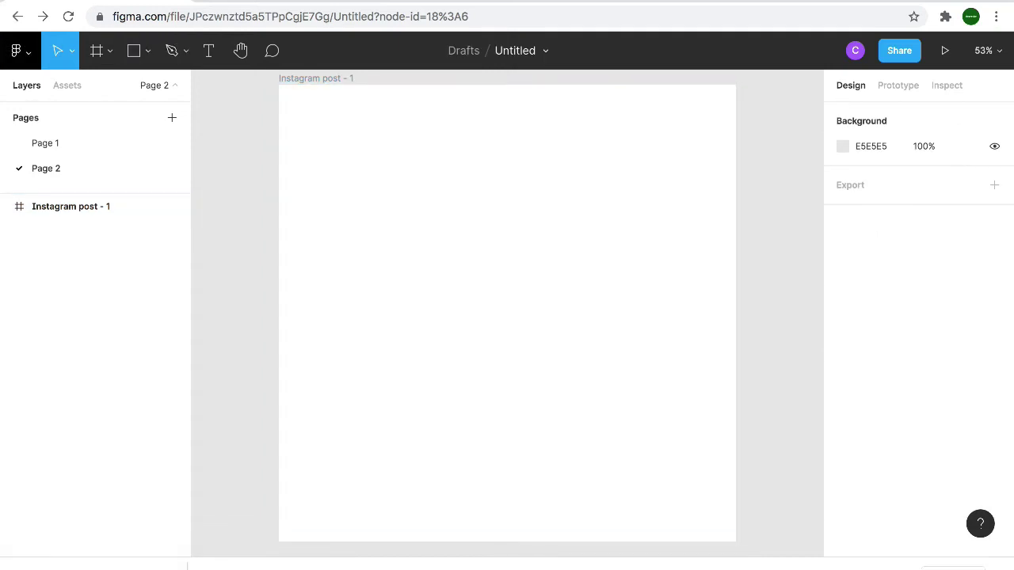
Place the image black-kid-beige-sweater.jpg in the Instagram post frame at about 993 × 1074 and shift it to about X 61
click(20, 50)
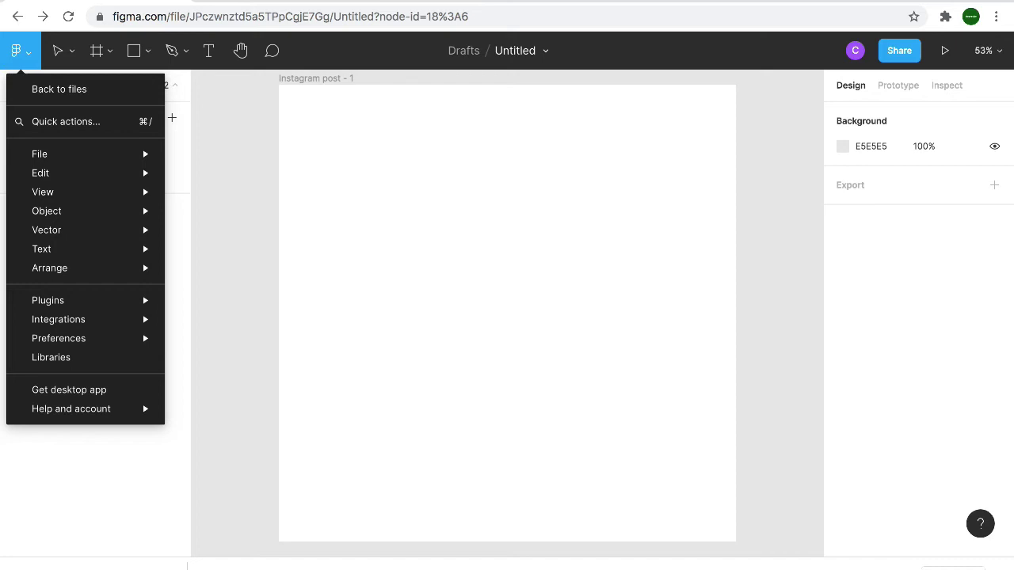
mouse_move(79, 211)
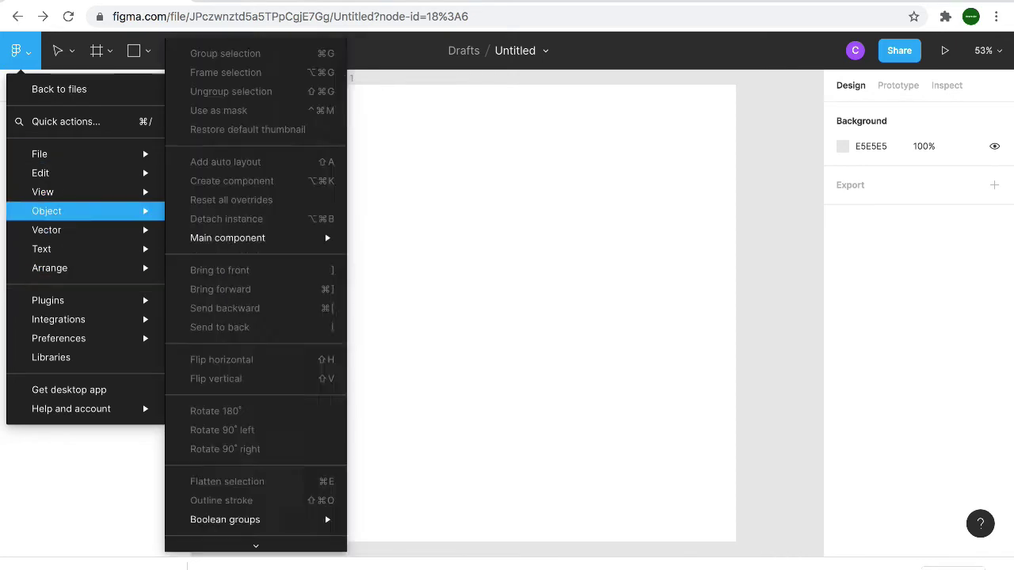
mouse_move(80, 154)
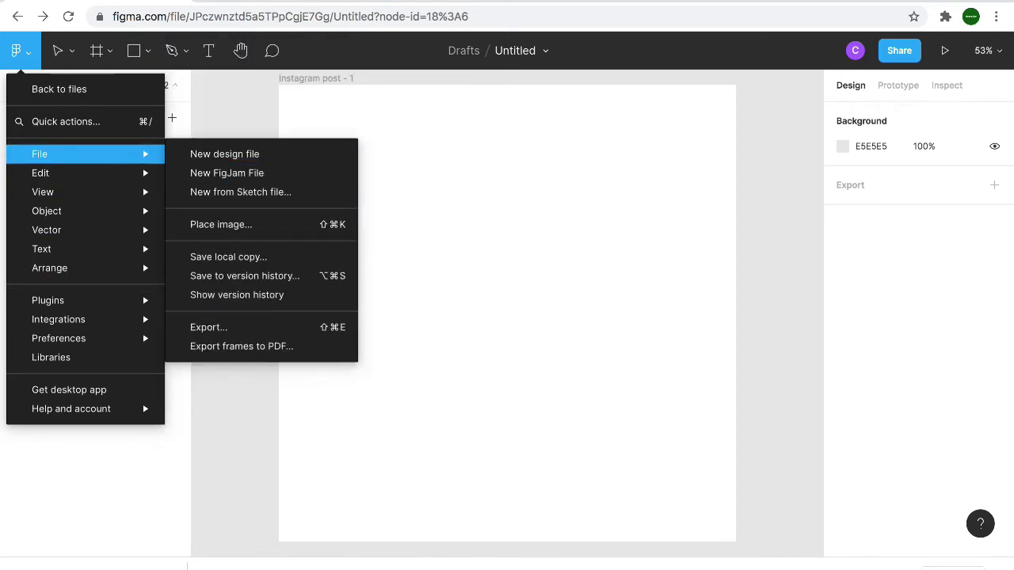
click(222, 224)
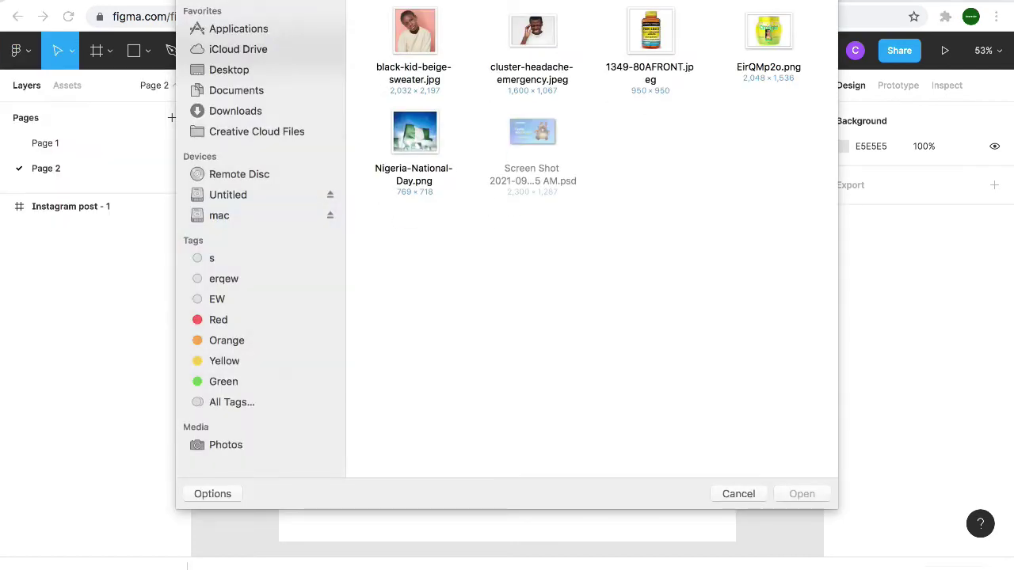
click(415, 33)
key(Return)
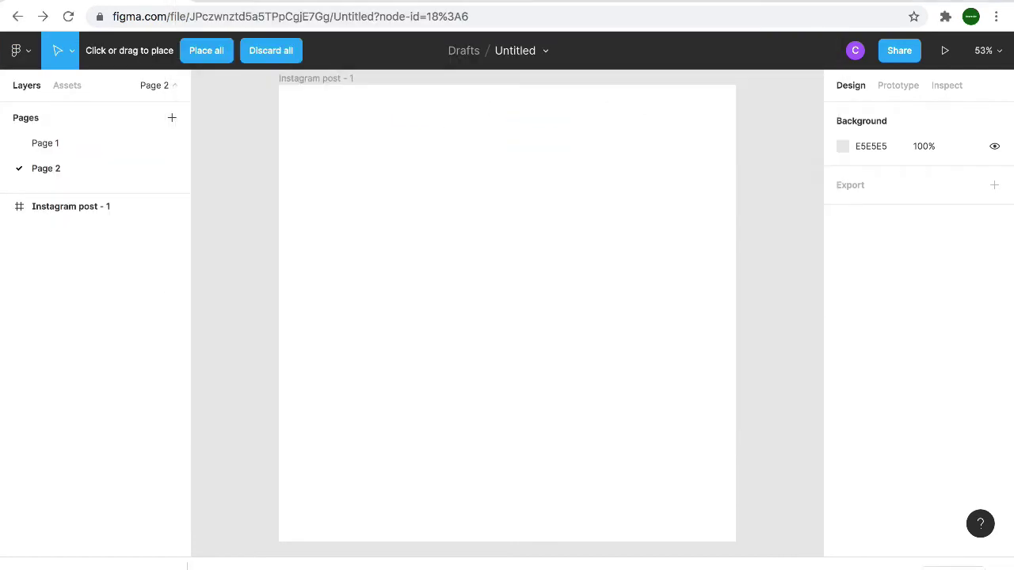
drag(290, 85, 710, 539)
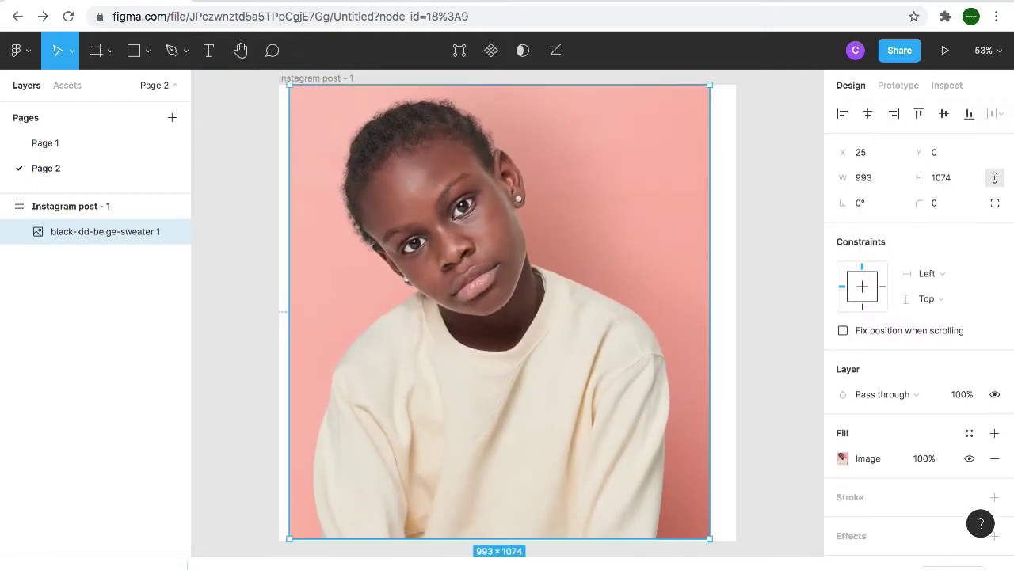
click(777, 436)
drag(523, 356, 538, 356)
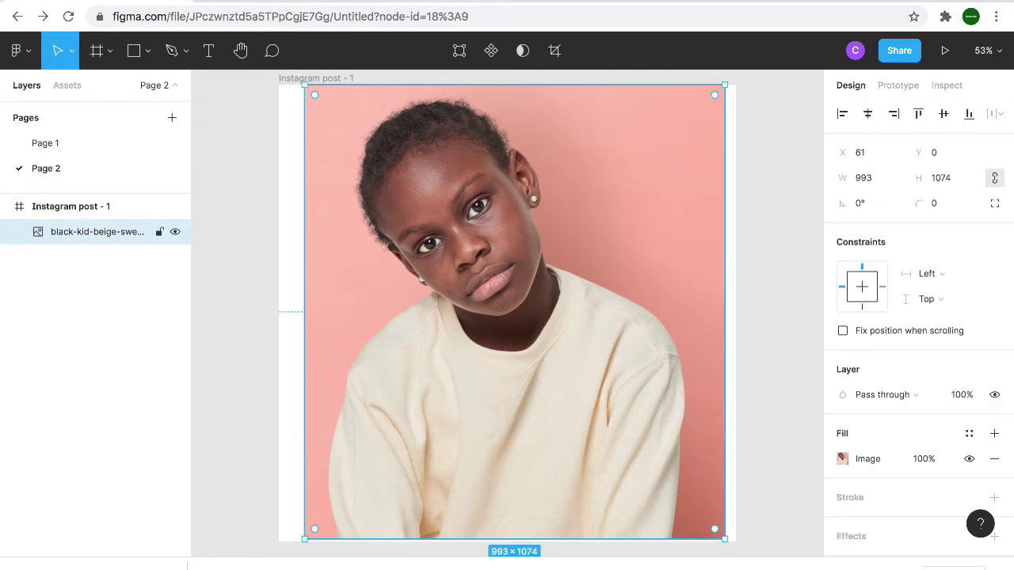
Start a Pen path where the outer sleeve on the photo's left side meets its bottom edge, and trace the sleeve's lowest part upward
key(p)
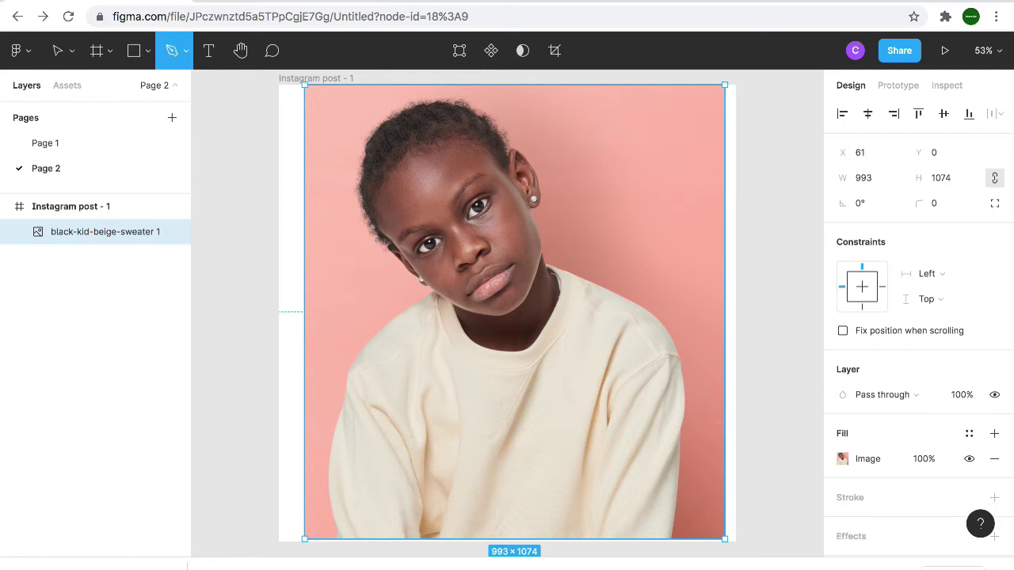
scroll(365, 518, down, 2)
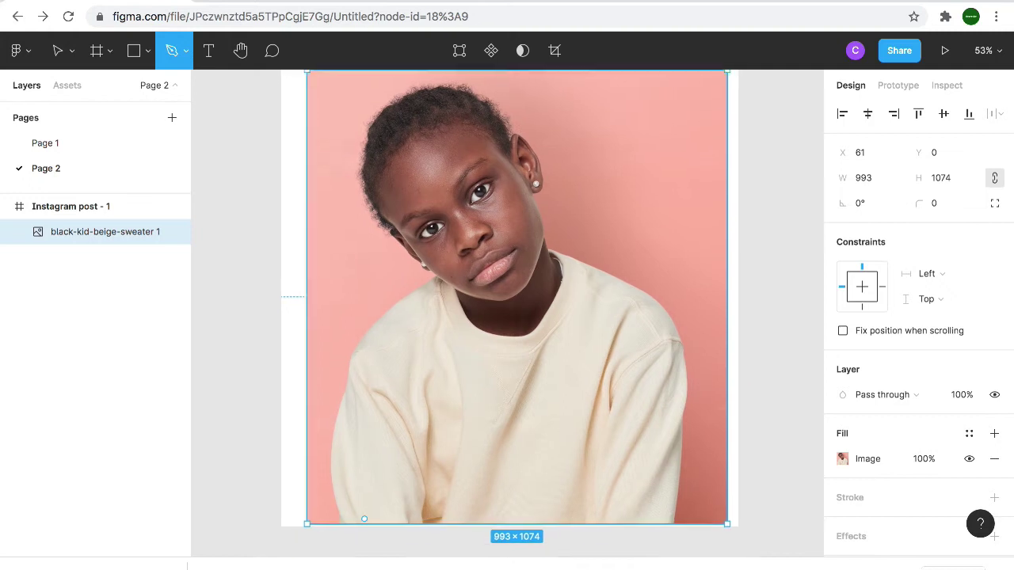
scroll(365, 519, up, 1)
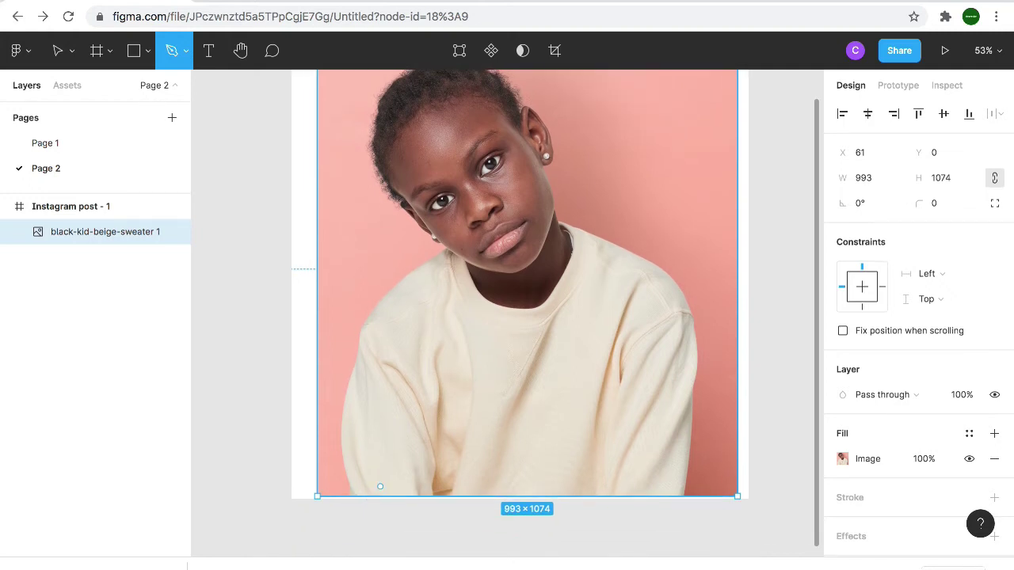
key(shift+0)
key(plus)
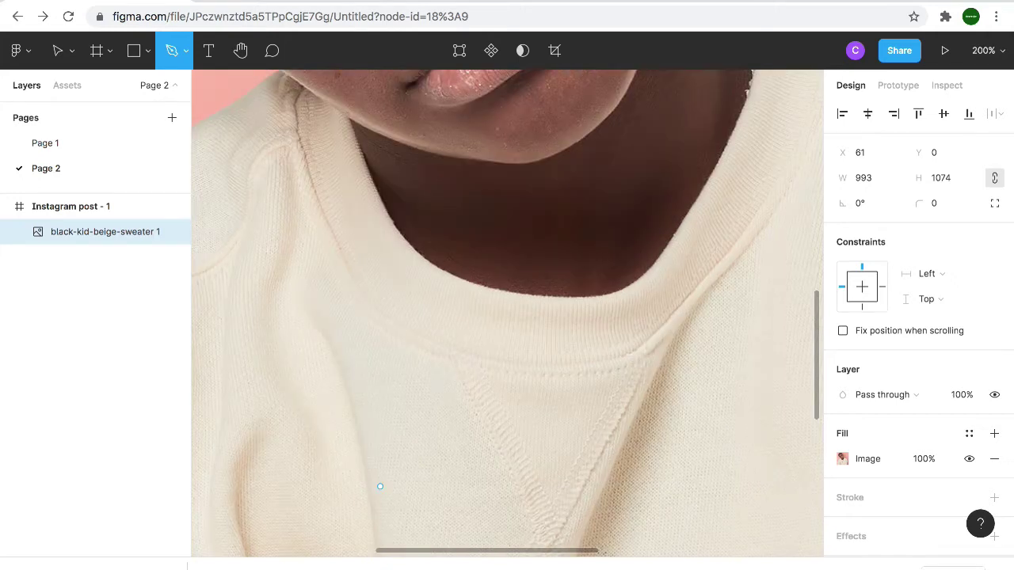
scroll(380, 487, down, 3)
scroll(380, 487, left, 5)
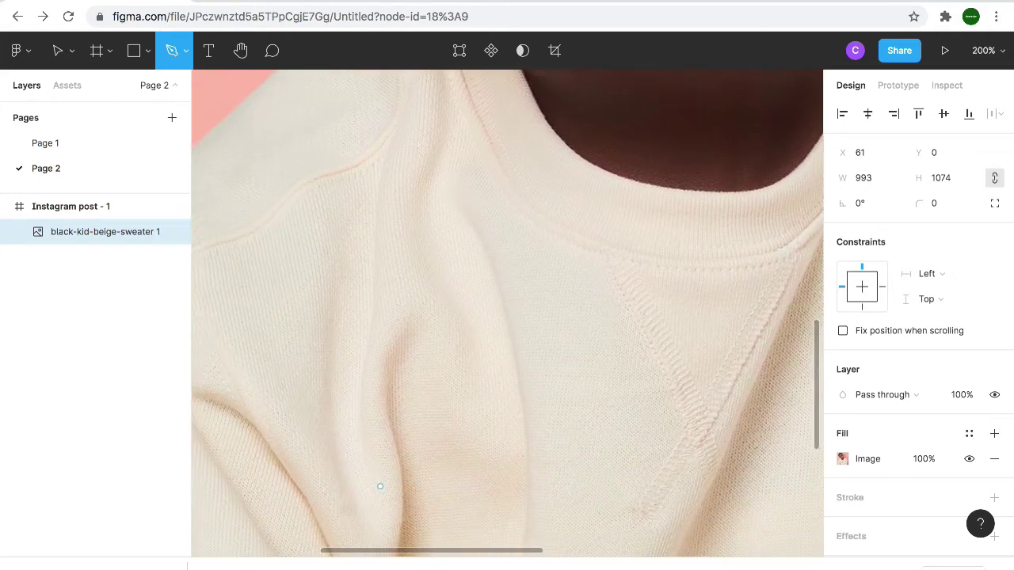
scroll(381, 486, down, 5)
scroll(380, 486, left, 5)
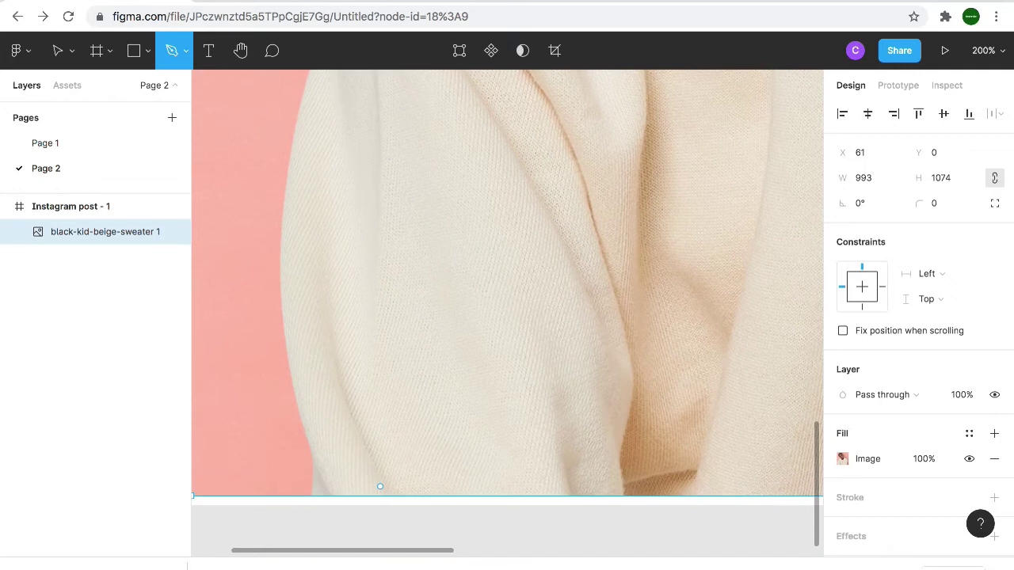
key(plus)
scroll(380, 486, left, 5)
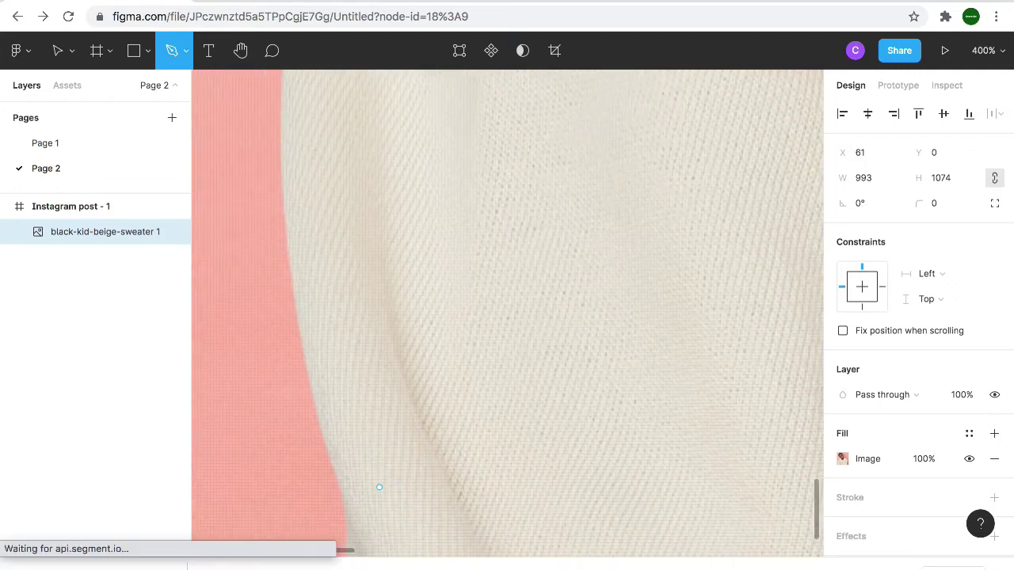
scroll(380, 487, down, 3)
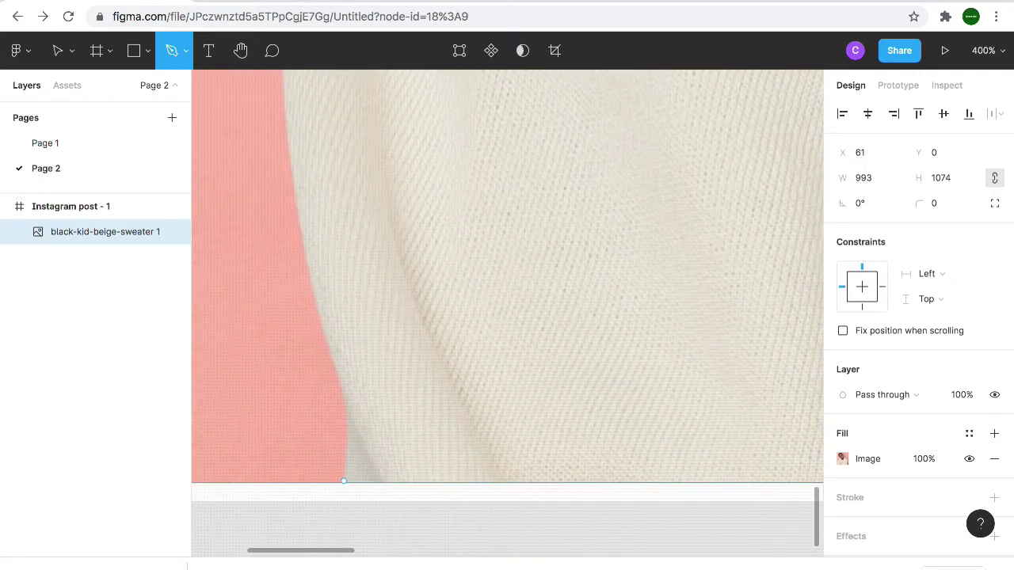
click(344, 480)
click(350, 411)
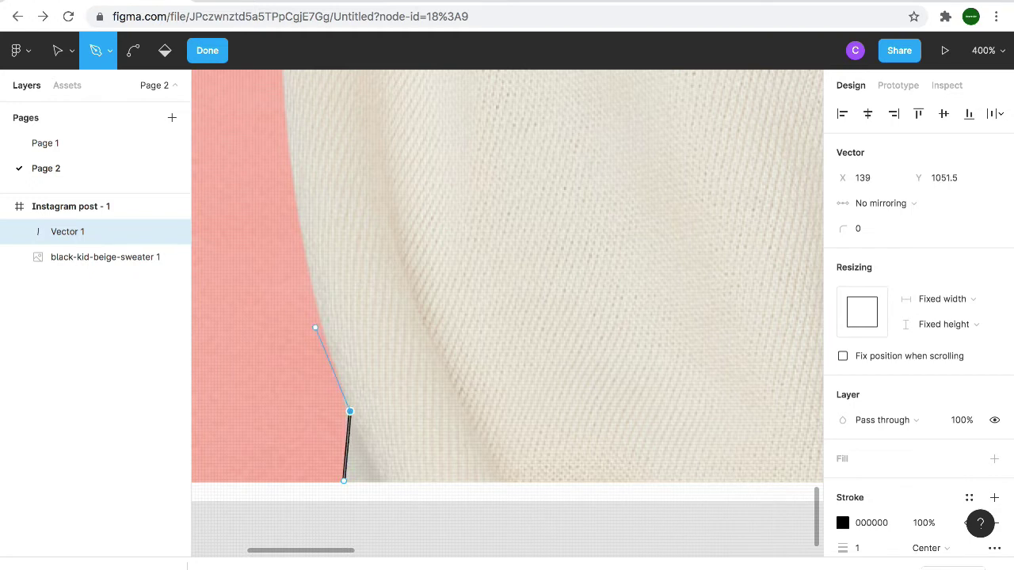
click(328, 339)
click(310, 279)
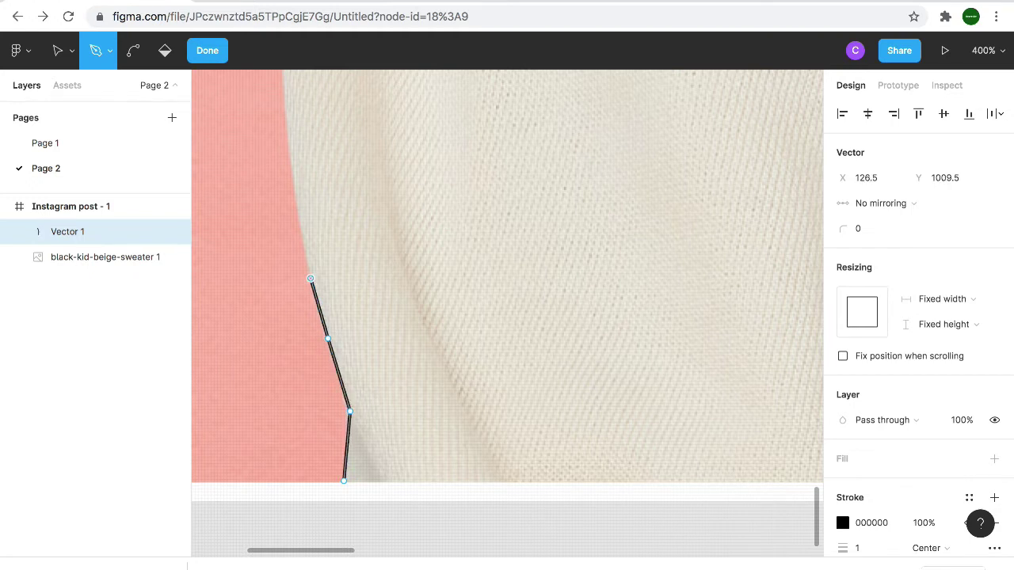
click(298, 223)
Continue the Pen path upward along the curved outer edge of the lower sleeve, following the boundary with the pink background
scroll(298, 223, up, 4)
click(299, 257)
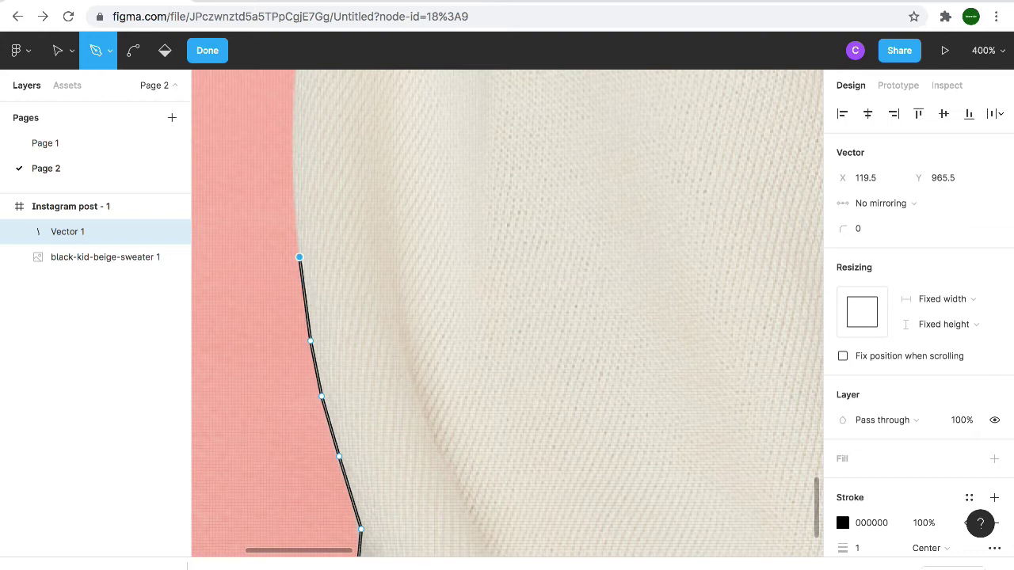
scroll(301, 261, up, 3)
click(303, 281)
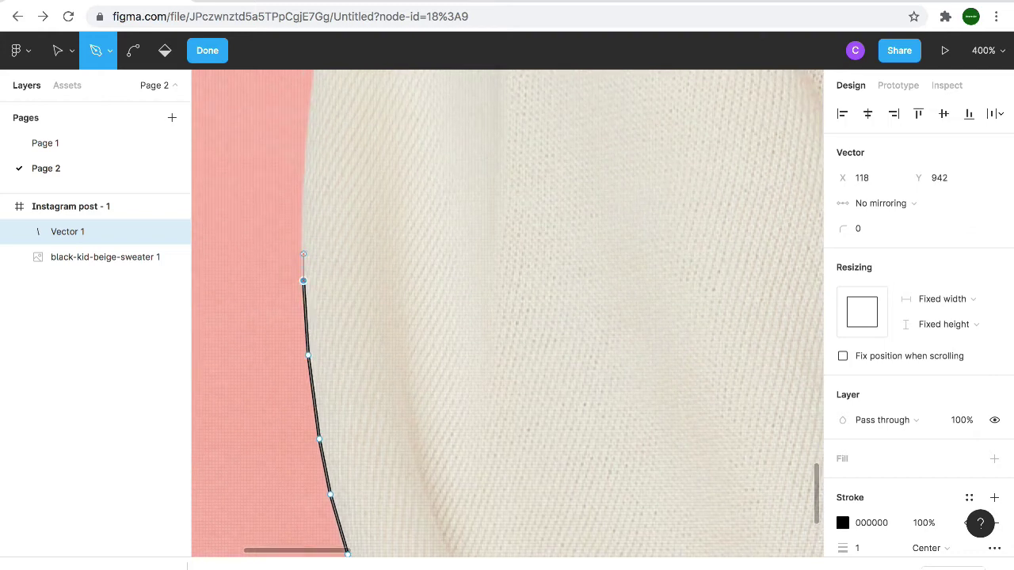
click(304, 215)
scroll(302, 214, up, 3)
click(317, 222)
scroll(317, 222, up, 5)
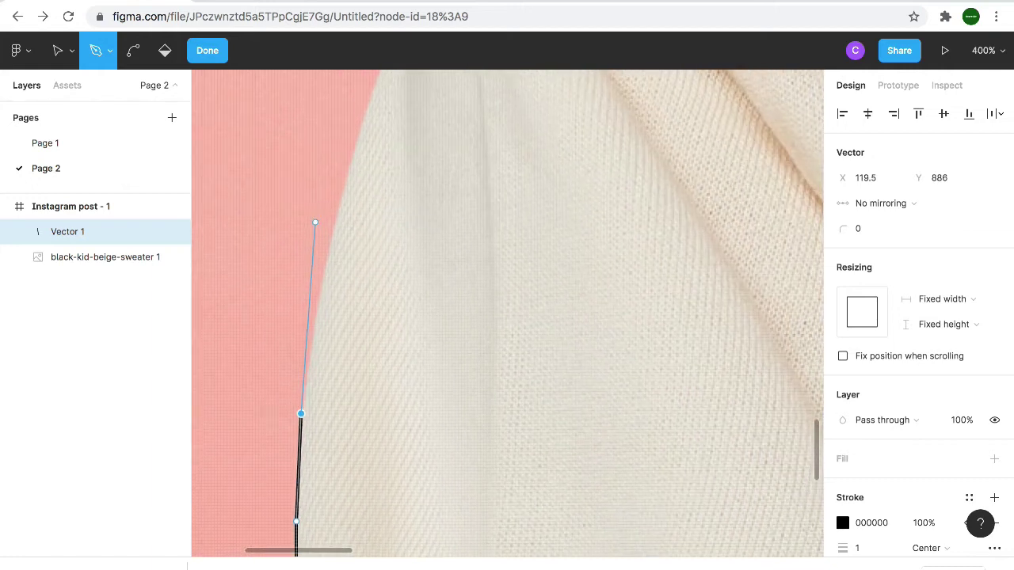
click(315, 322)
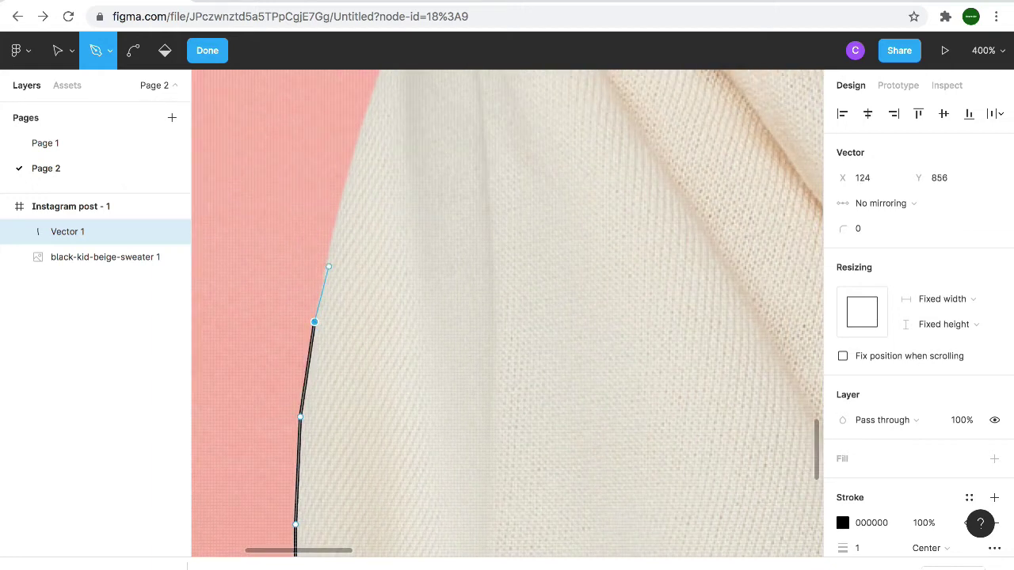
click(328, 251)
click(344, 193)
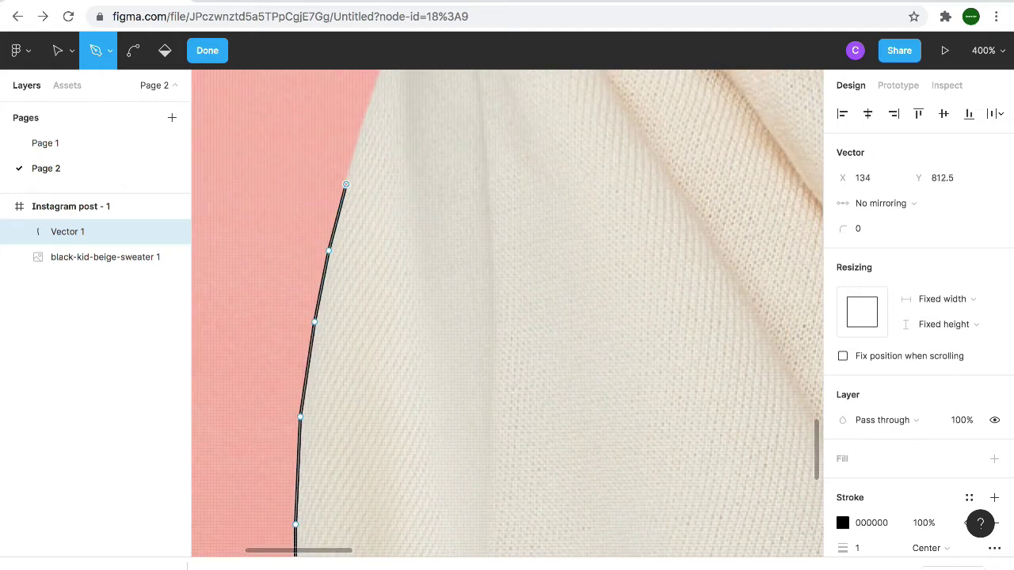
Extend the Pen path up the upper sleeve's outer edge, with closely spaced points, to just below the shoulder seam
scroll(345, 190, up, 4)
click(339, 266)
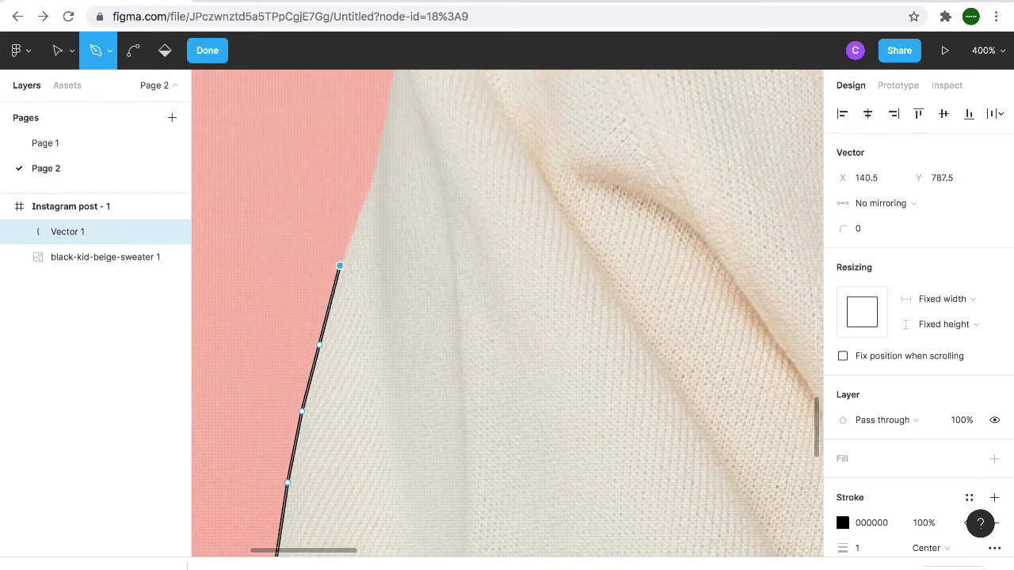
click(364, 200)
drag(365, 199, 376, 170)
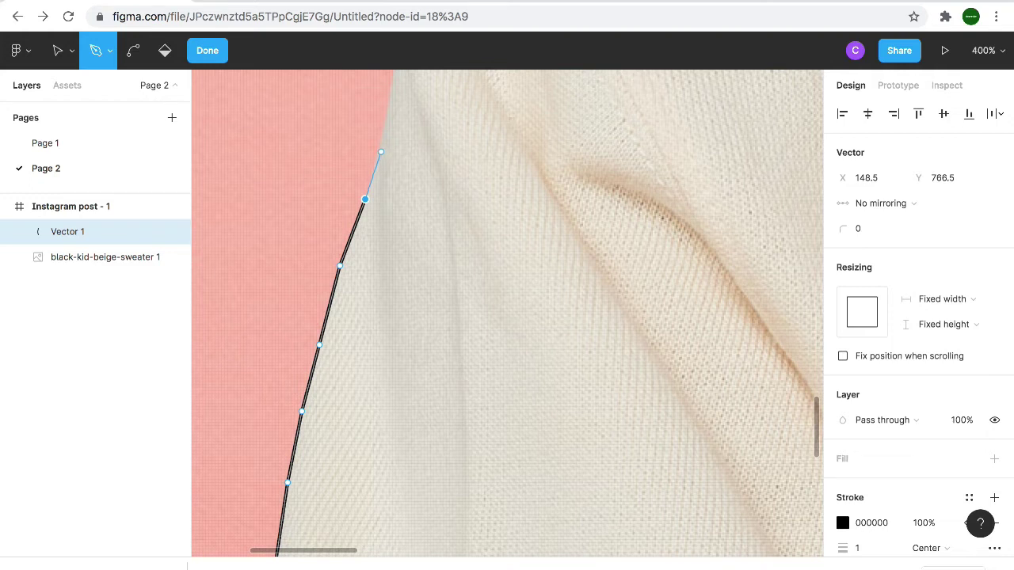
click(380, 152)
click(388, 100)
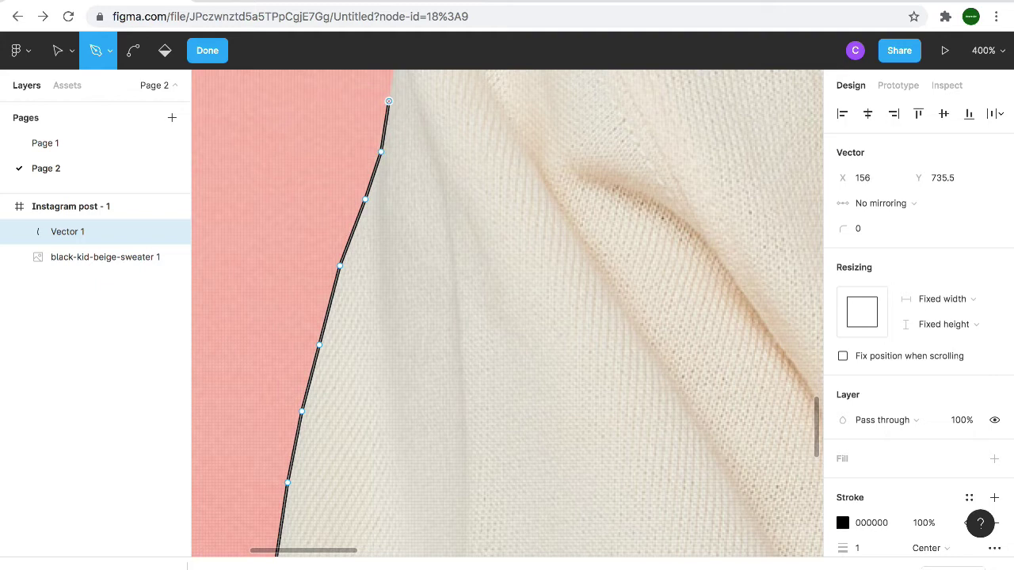
scroll(507, 314, up, 3)
click(378, 140)
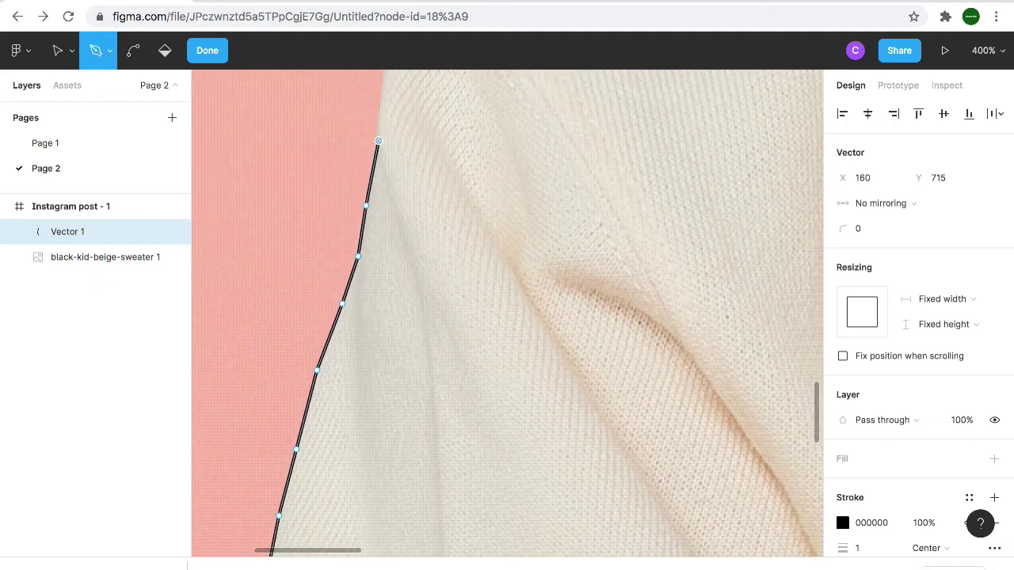
scroll(378, 141, up, 4)
click(369, 189)
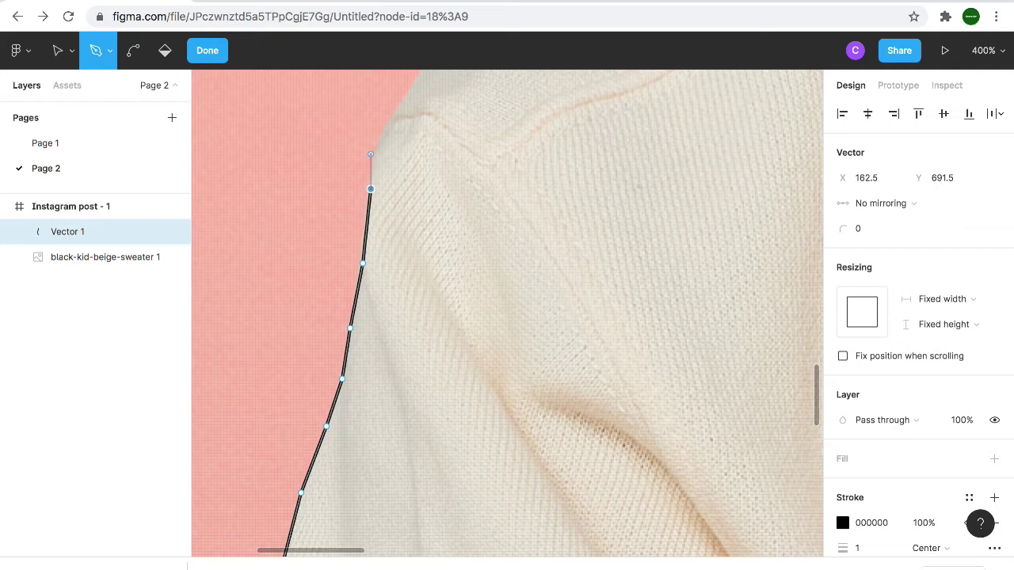
drag(370, 155, 375, 154)
click(375, 147)
scroll(374, 148, up, 4)
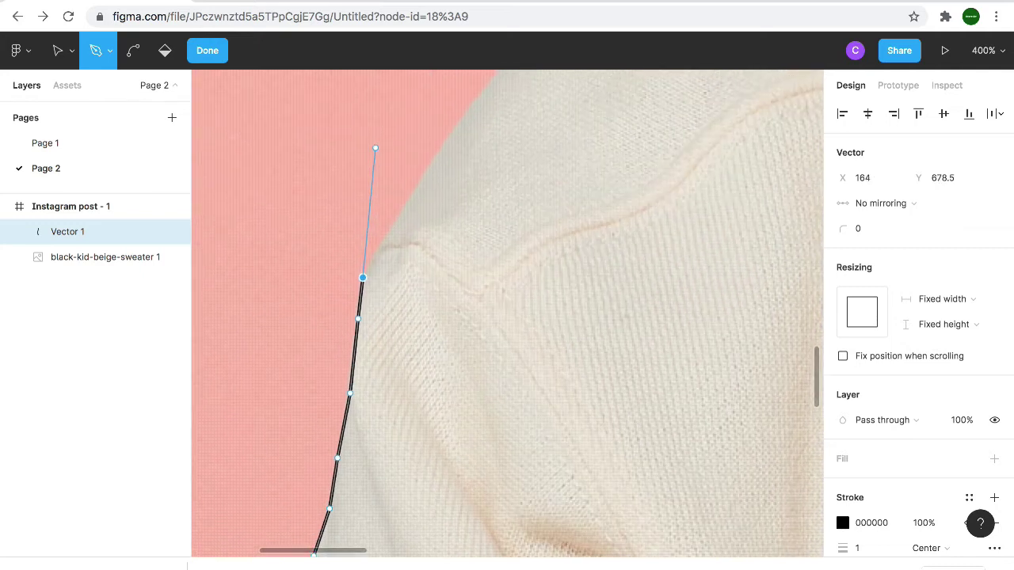
Continue the Pen path past the shoulder seam and up the lower part of the shoulder's outer curve with straight segments
click(391, 229)
drag(419, 182, 447, 130)
click(453, 129)
scroll(451, 129, up, 3)
scroll(452, 129, right, 2)
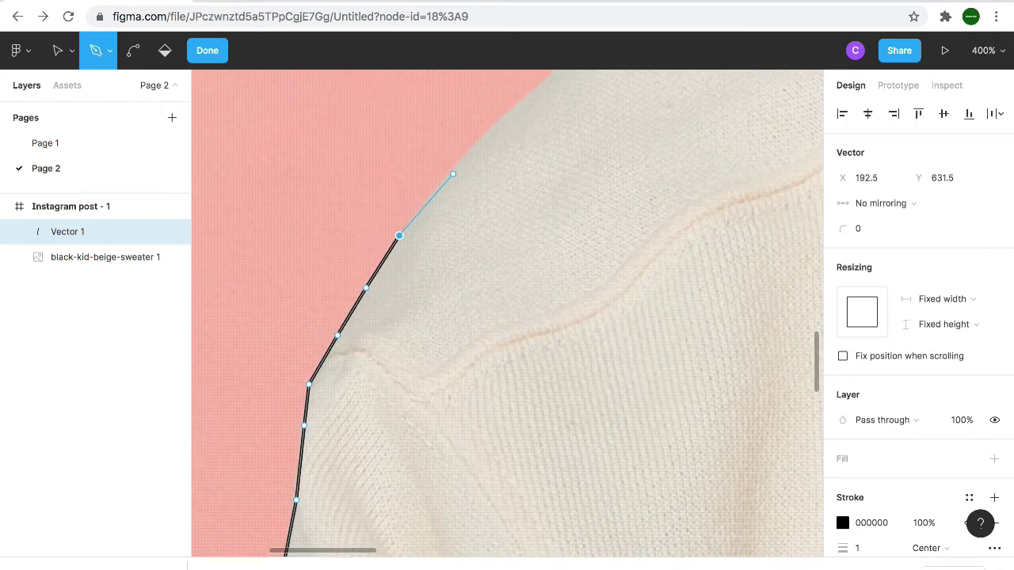
click(448, 172)
click(516, 103)
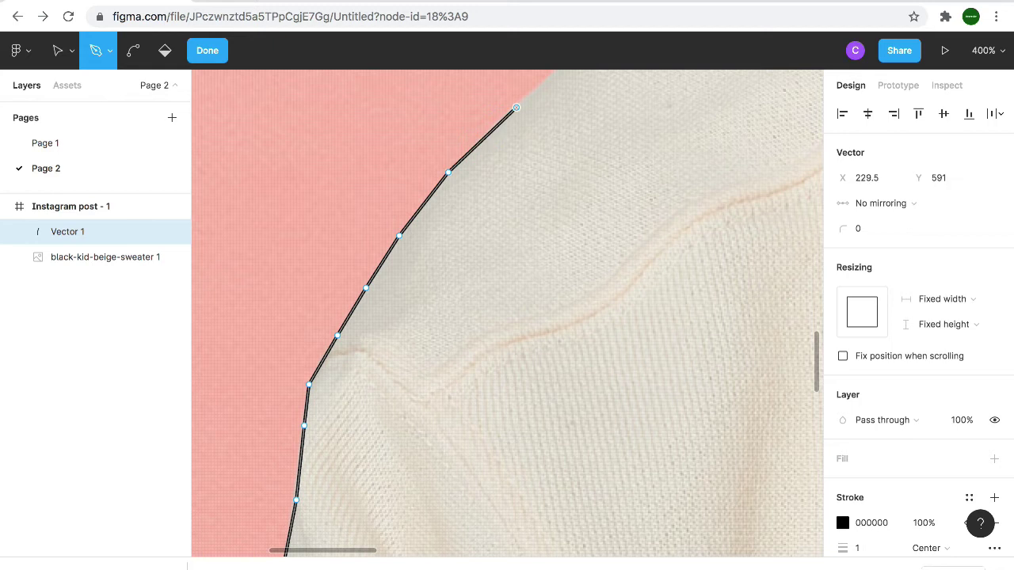
Extend the Pen path along the shoulder slope towards the neck, following the sweater's boundary with the pink background
scroll(516, 105, up, 5)
scroll(515, 106, right, 2)
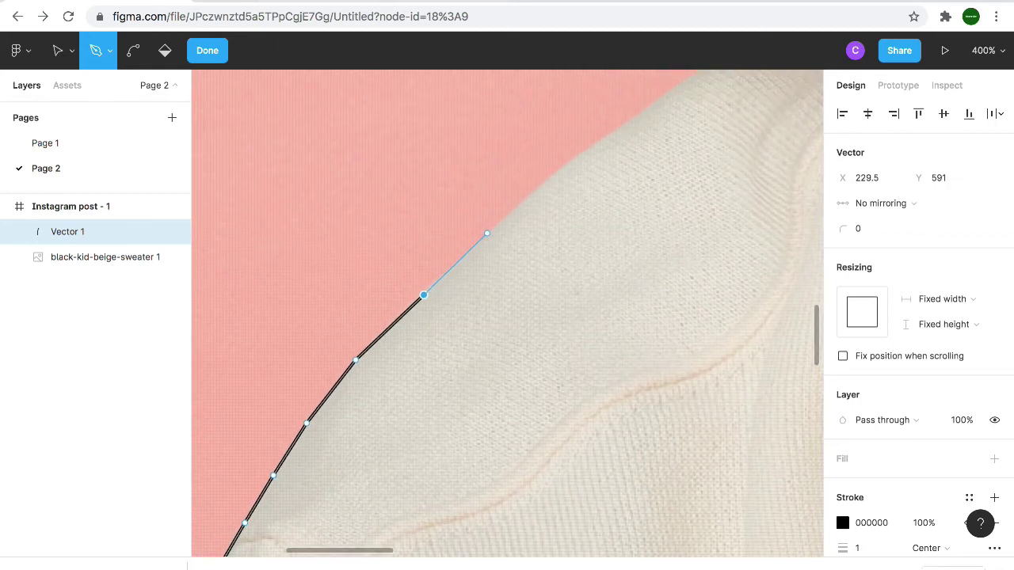
click(486, 234)
click(588, 147)
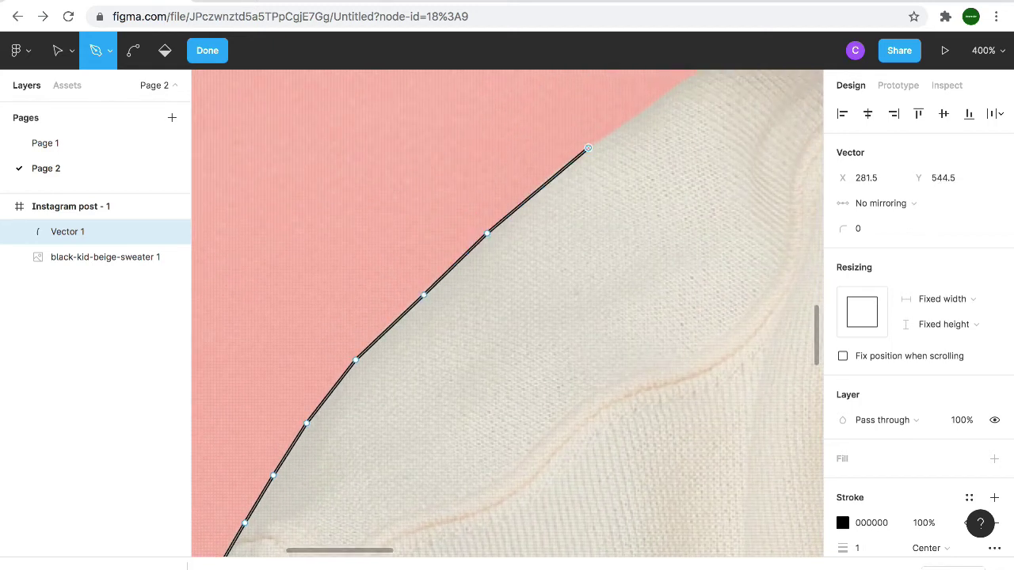
scroll(587, 147, up, 3)
scroll(587, 147, right, 3)
click(561, 178)
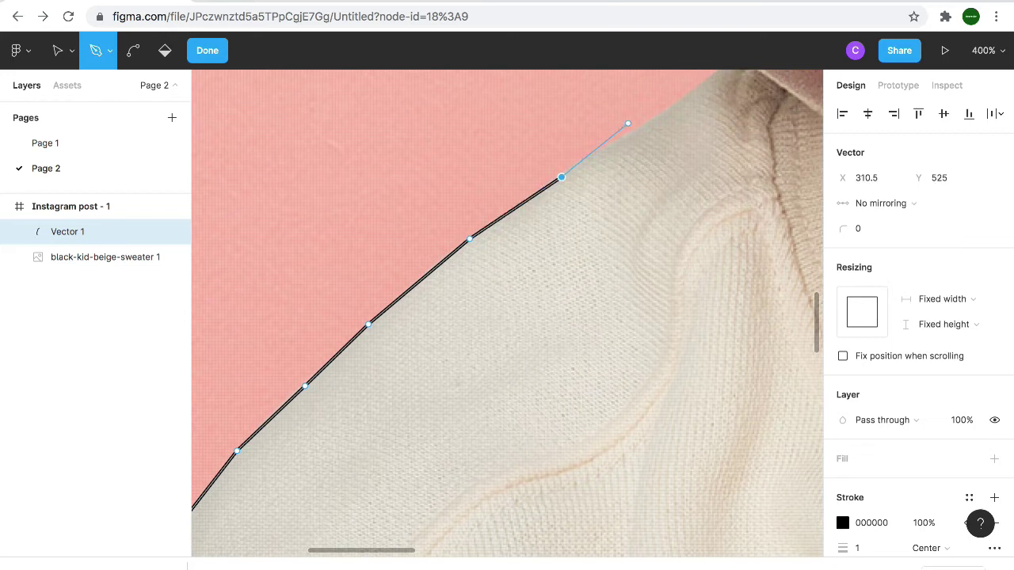
click(624, 138)
Trace the last stretch of the shoulder up to the corner where the sweater meets the jaw
scroll(624, 138, up, 3)
scroll(625, 137, right, 2)
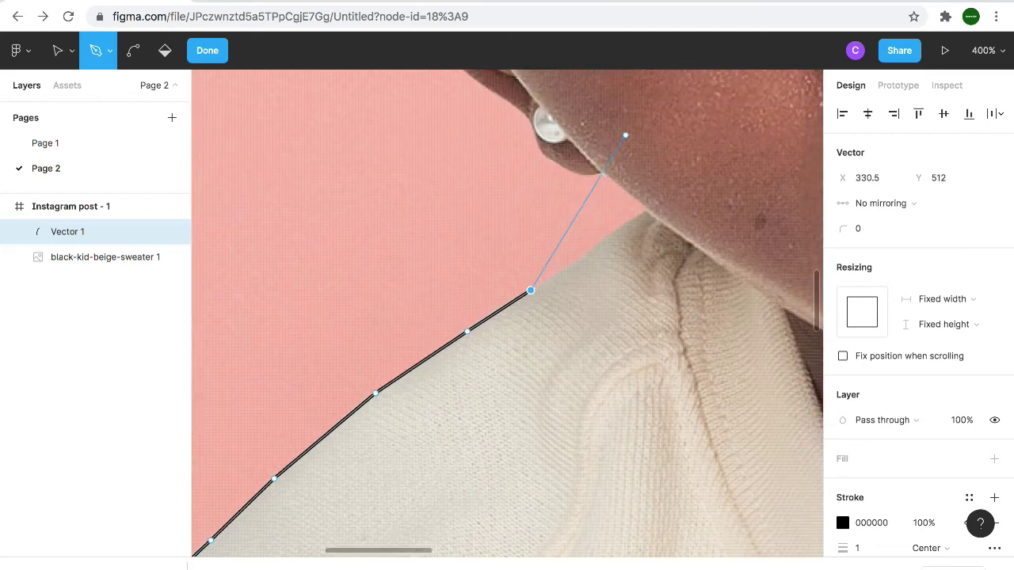
click(581, 272)
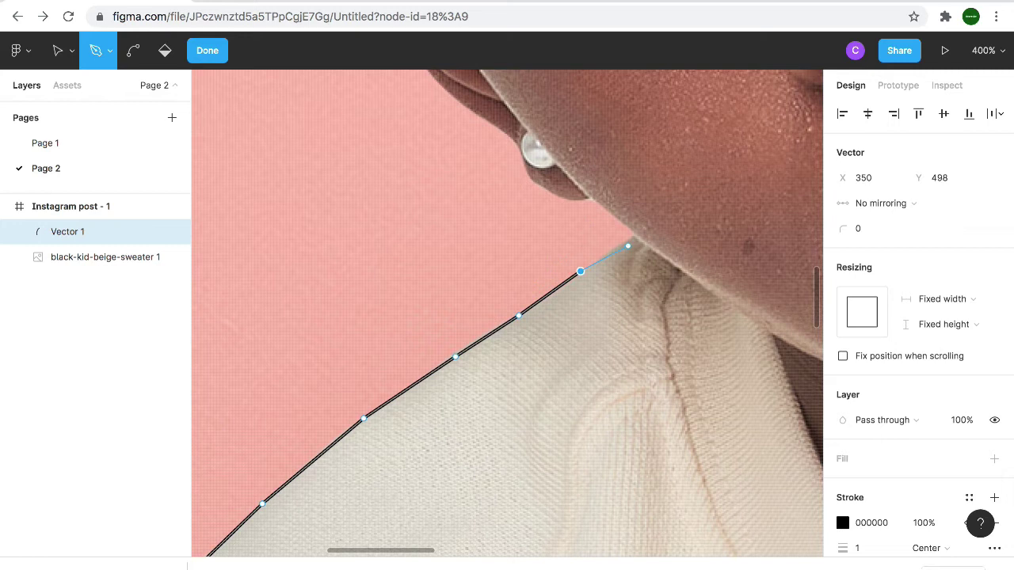
click(635, 235)
At 1600% zoom, trace the jaw edge with the Pen tool from the sweater corner to the base of the earlobe
scroll(631, 232, up, 3)
scroll(631, 232, right, 1)
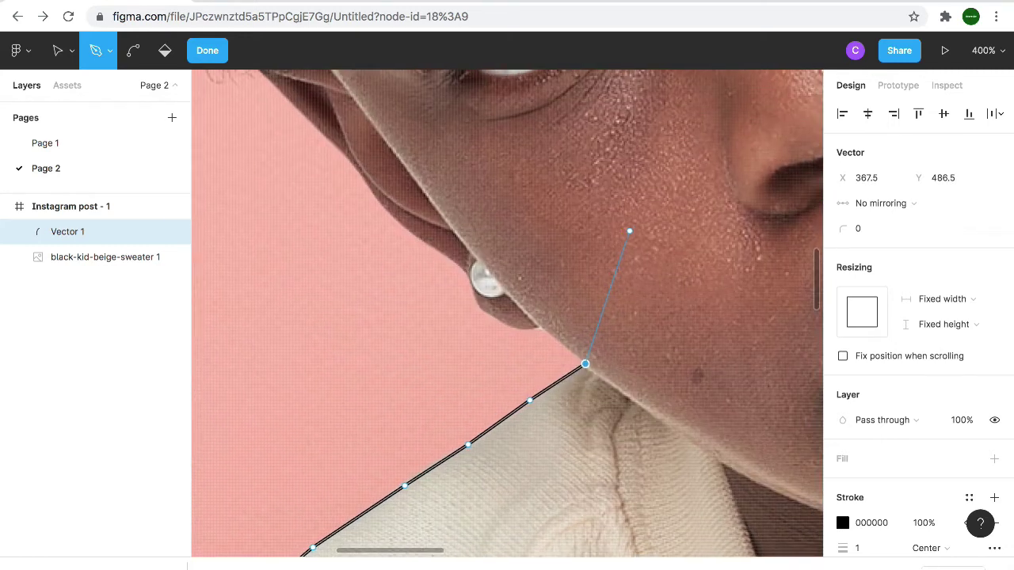
key(super+plus)
key(plus)
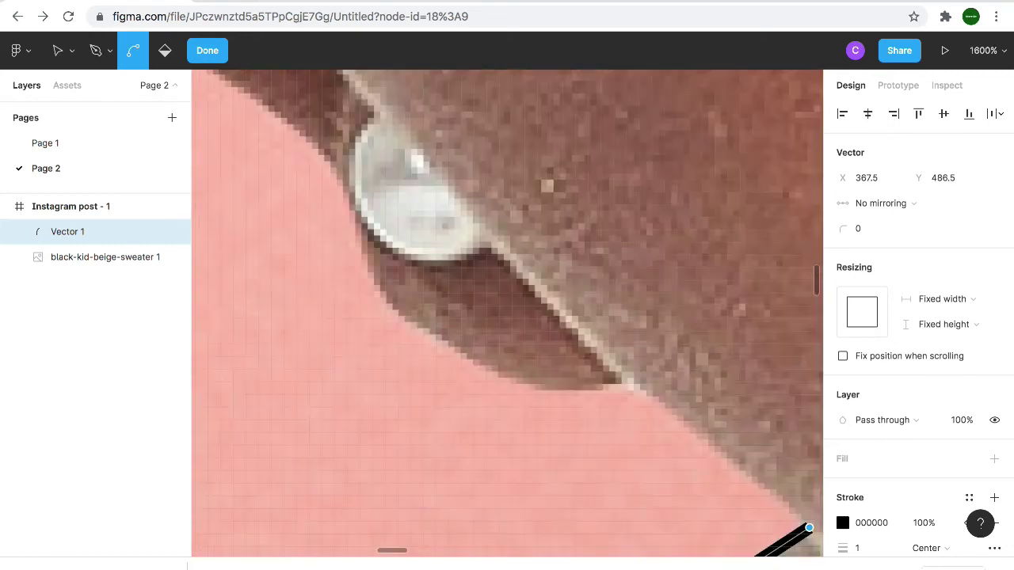
key(p)
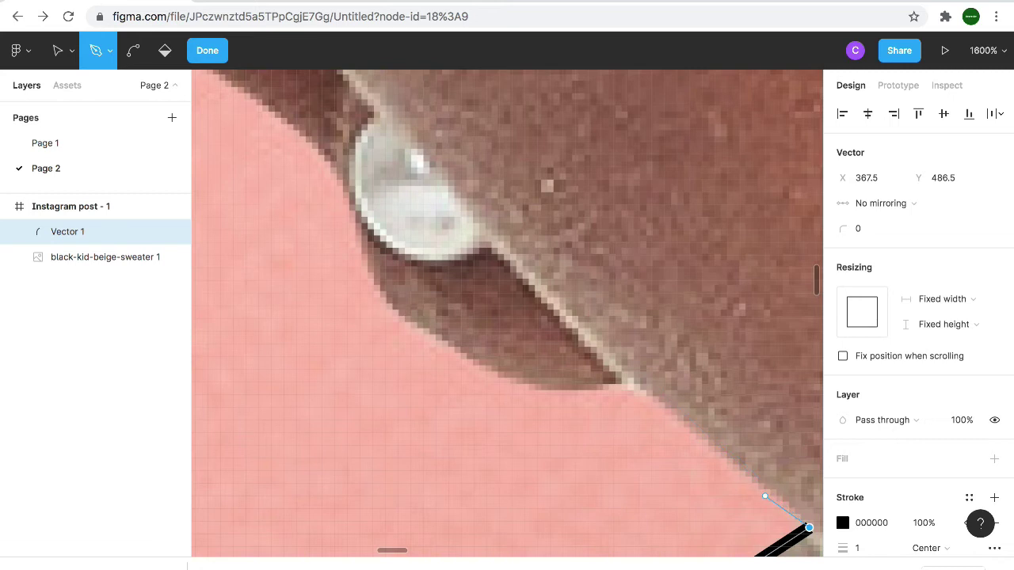
click(771, 490)
click(689, 427)
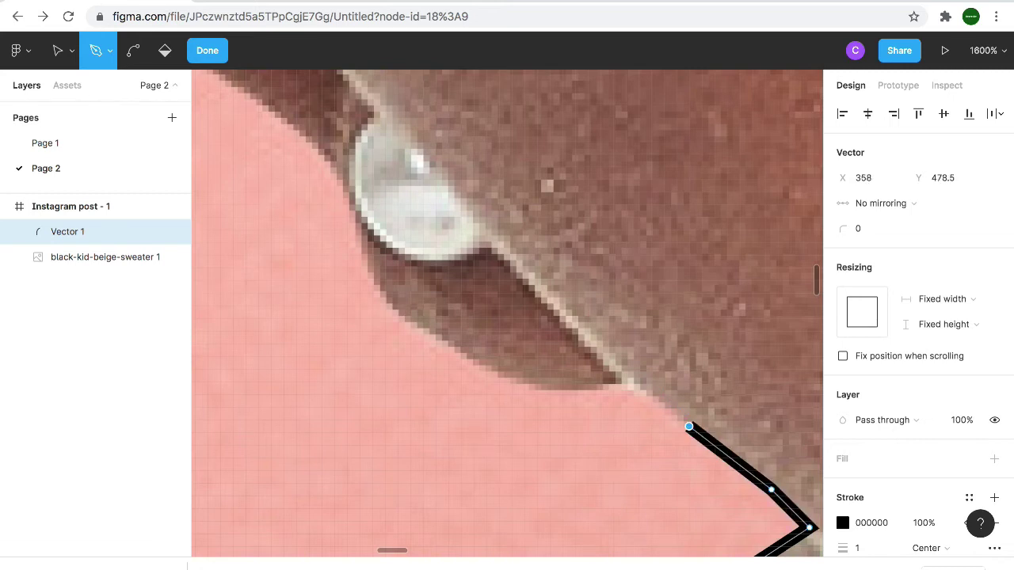
click(631, 383)
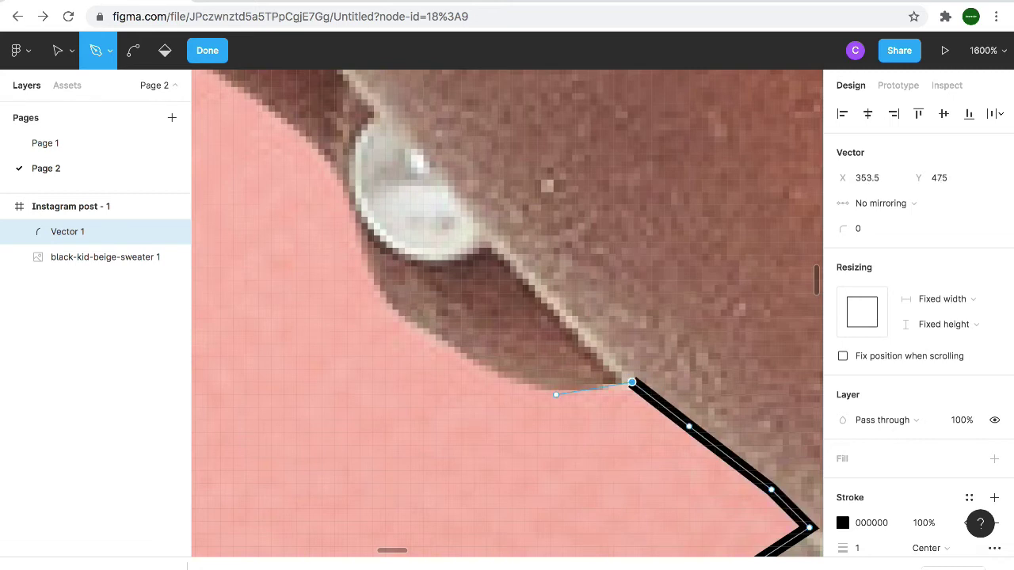
Trace the Pen path around the earlobe's outer edge and past the pearl earring to just above it
click(556, 388)
click(505, 376)
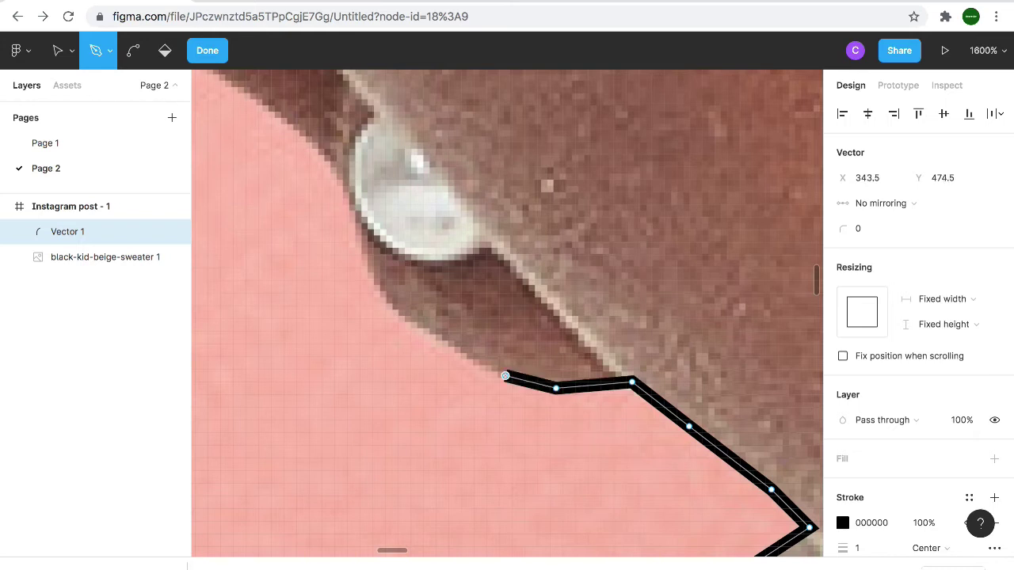
click(442, 344)
click(398, 306)
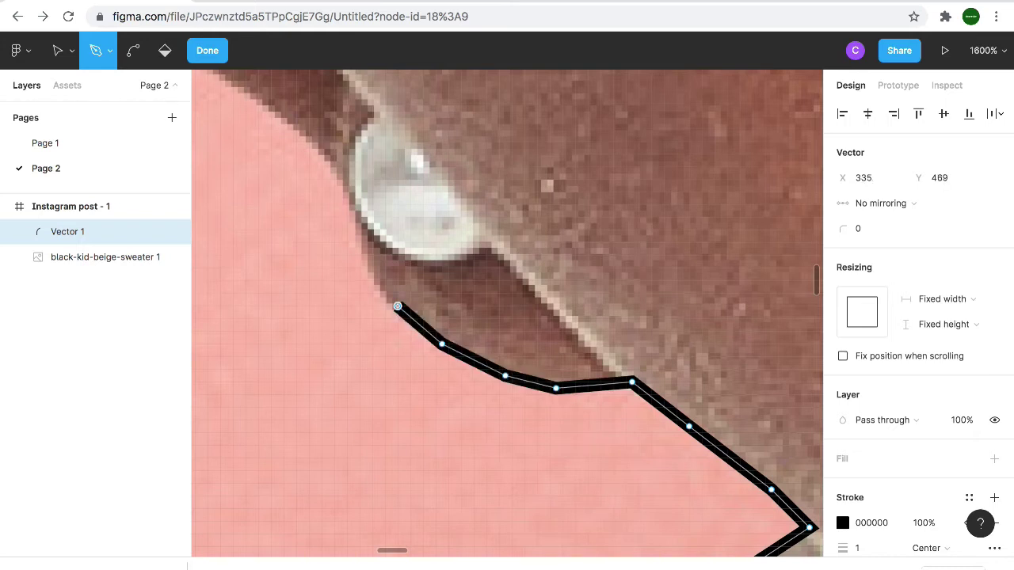
click(371, 275)
click(354, 231)
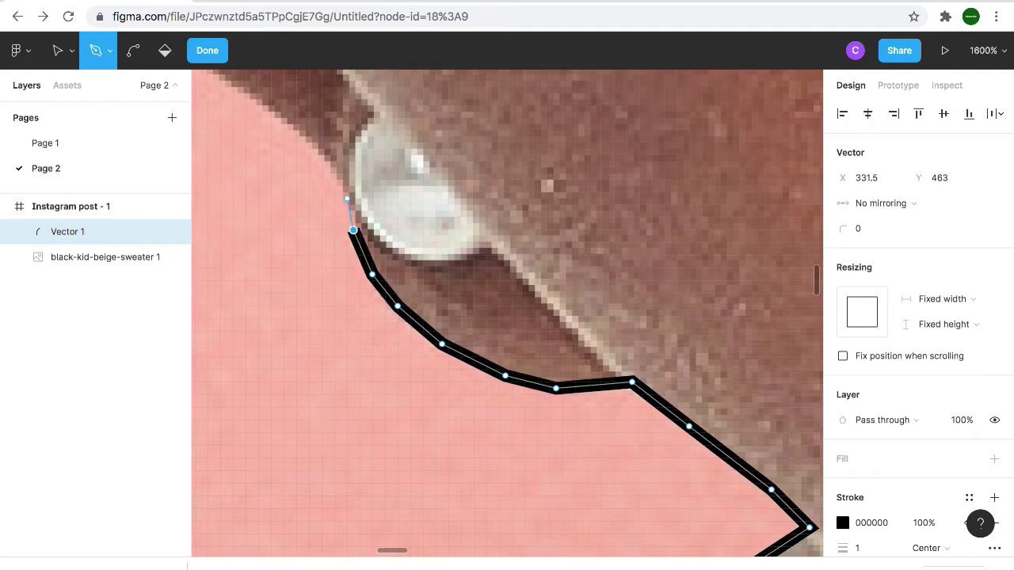
click(340, 193)
click(328, 174)
click(315, 148)
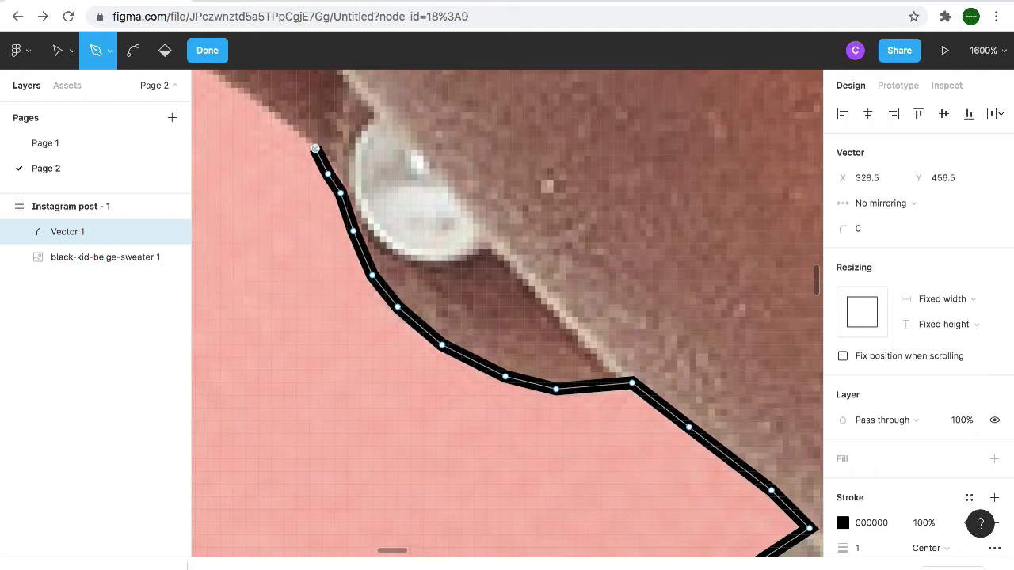
Continue the Pen path up the lower outer rim of the ear above the earring
scroll(314, 148, up, 3)
click(243, 92)
scroll(278, 208, up, 3)
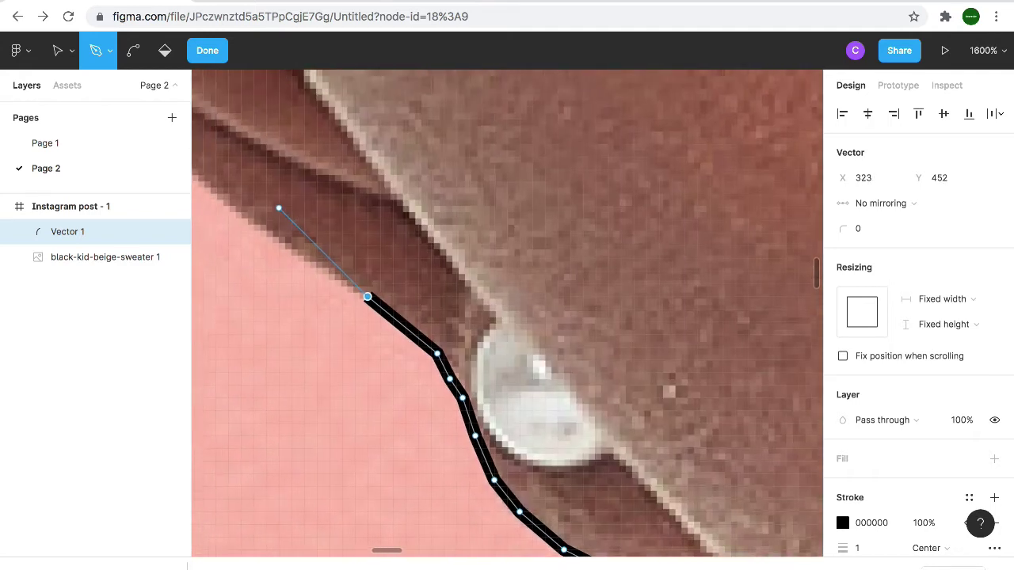
scroll(278, 209, up, 3)
click(351, 297)
scroll(351, 297, up, 3)
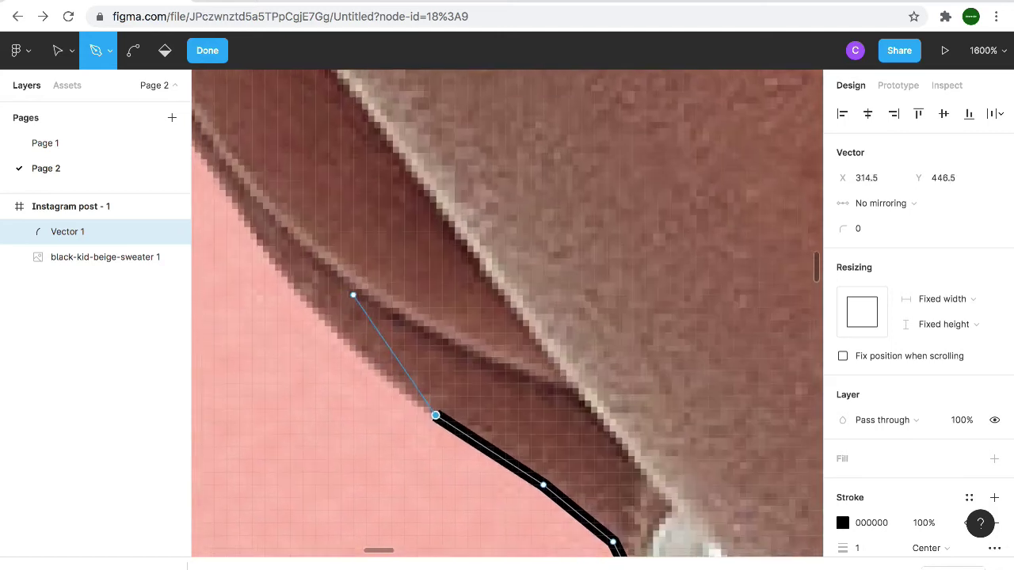
scroll(354, 295, up, 2)
click(362, 361)
Extend the Pen path up the middle of the ear's outer rim, following its edge against the pink background
scroll(360, 365, up, 3)
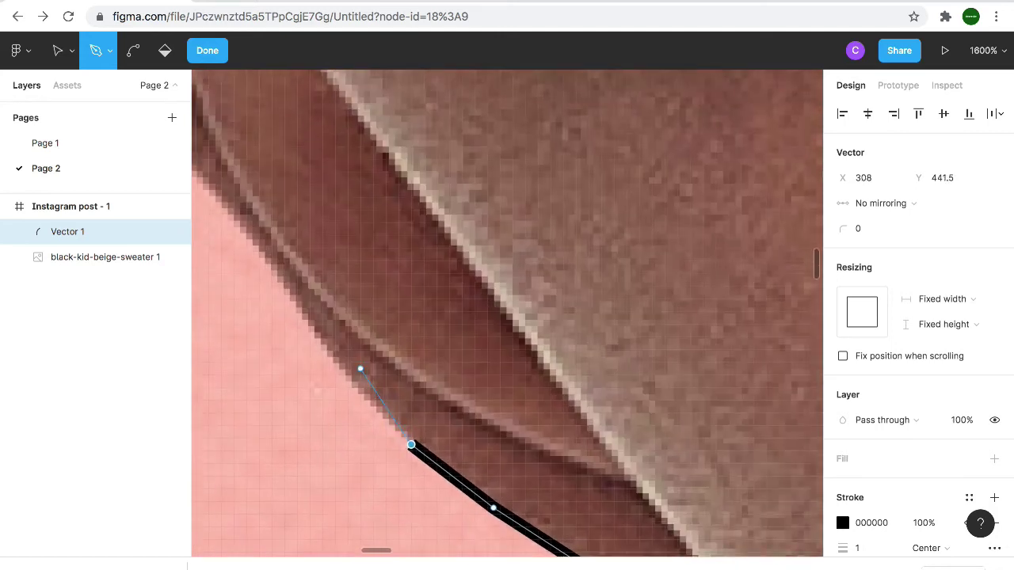
click(353, 375)
scroll(350, 377, up, 3)
click(348, 403)
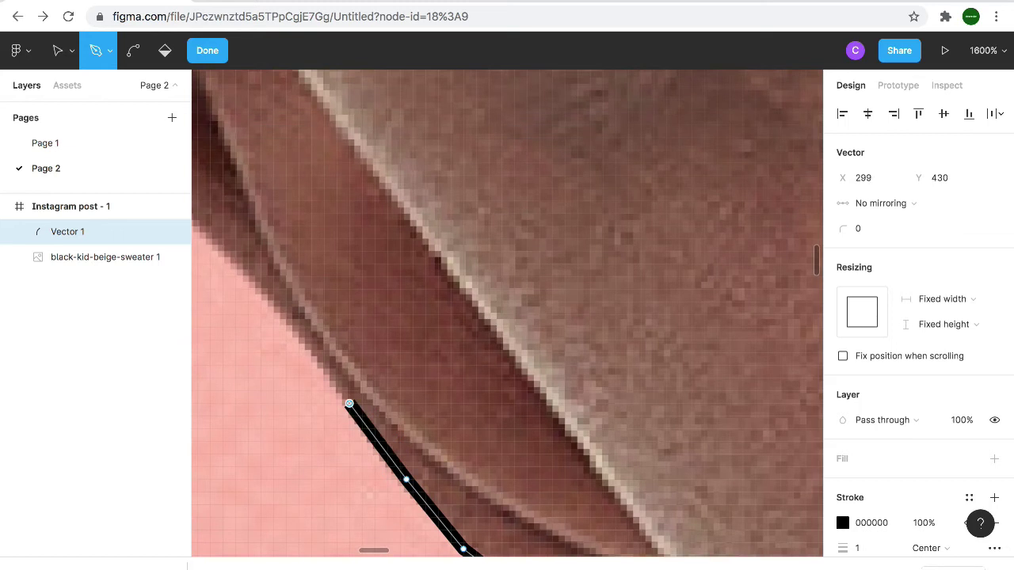
scroll(349, 401, up, 3)
click(351, 403)
scroll(344, 403, up, 3)
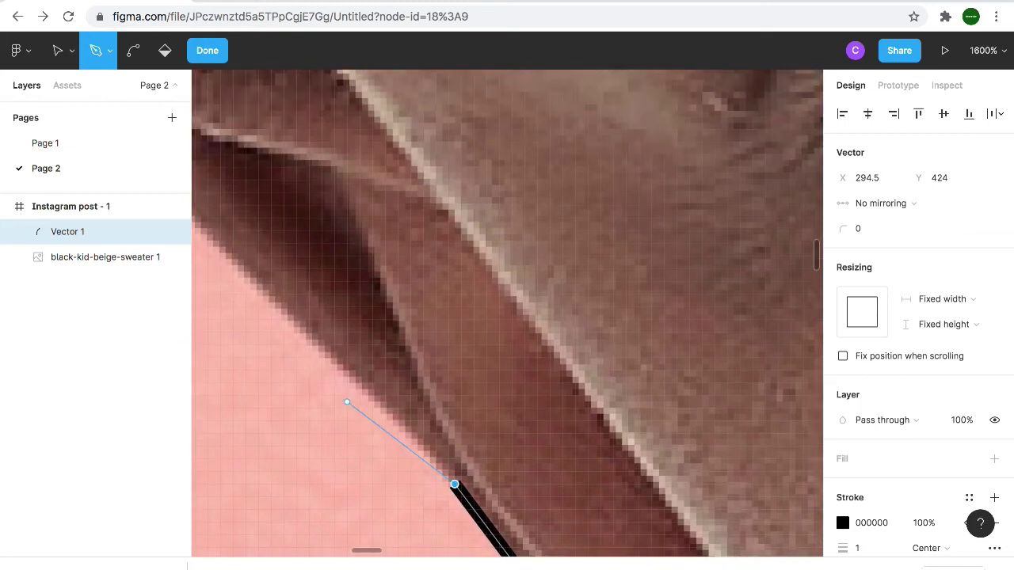
Trace the upper outer rim of the ear with the Pen tool up to where the hair begins
click(391, 409)
scroll(391, 409, up, 3)
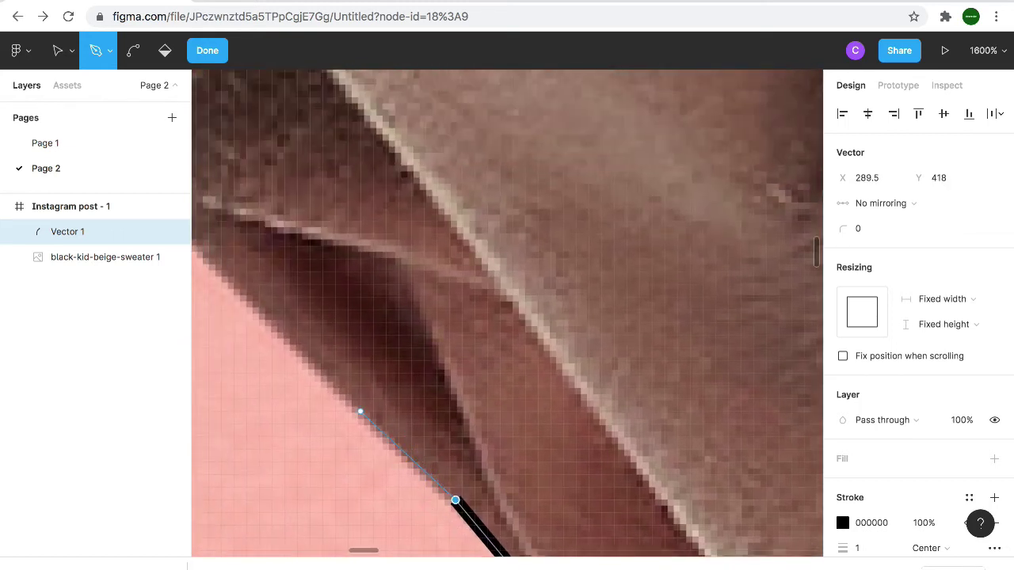
click(362, 413)
scroll(362, 414, up, 3)
click(353, 421)
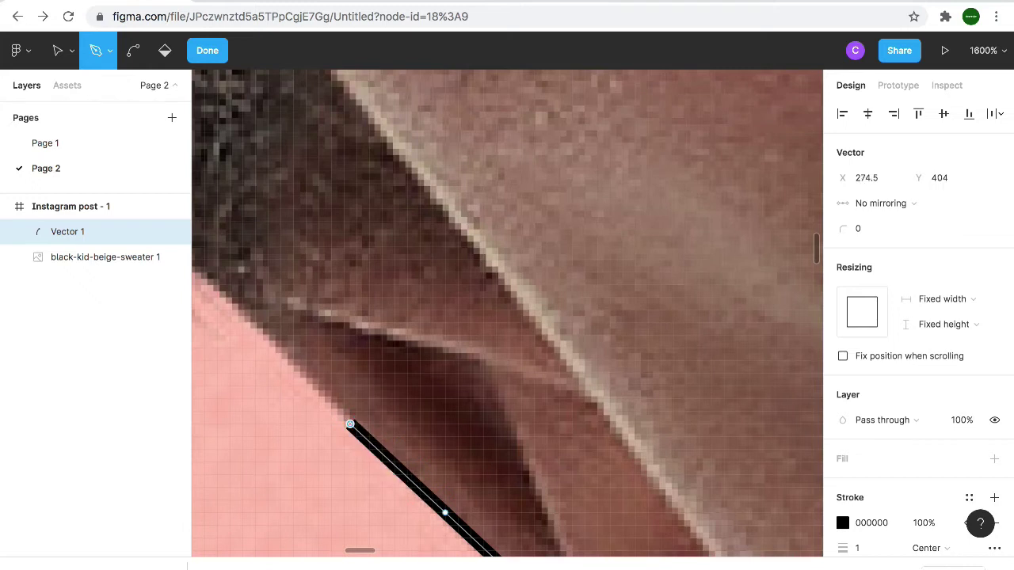
scroll(356, 421, up, 3)
click(342, 430)
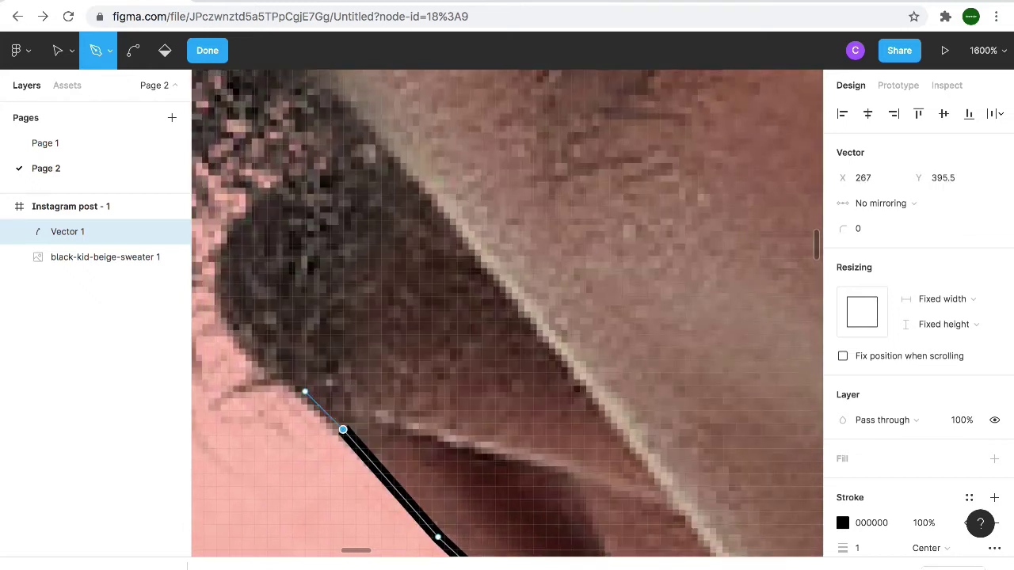
Trace closely spaced Pen points around the rounded tuft of hair above the ear and inward along its upper edge
click(305, 392)
click(248, 347)
click(216, 297)
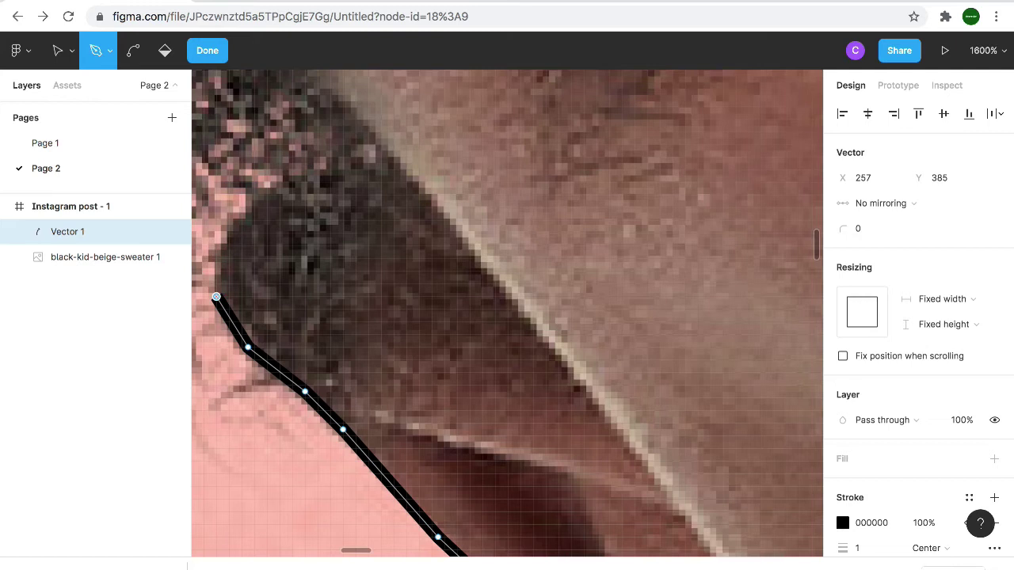
click(217, 258)
click(229, 233)
click(235, 213)
click(261, 195)
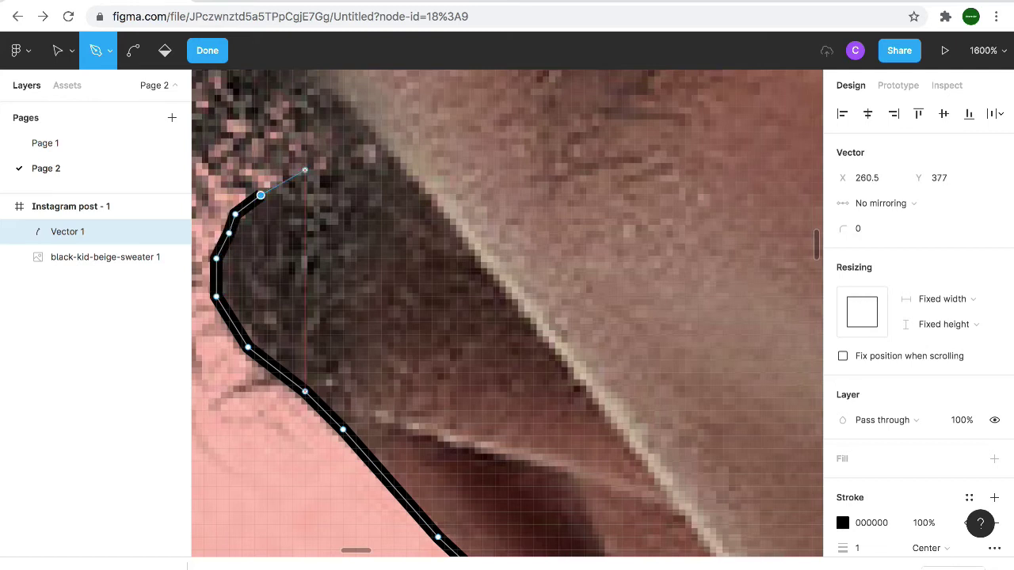
click(305, 170)
click(337, 176)
click(363, 158)
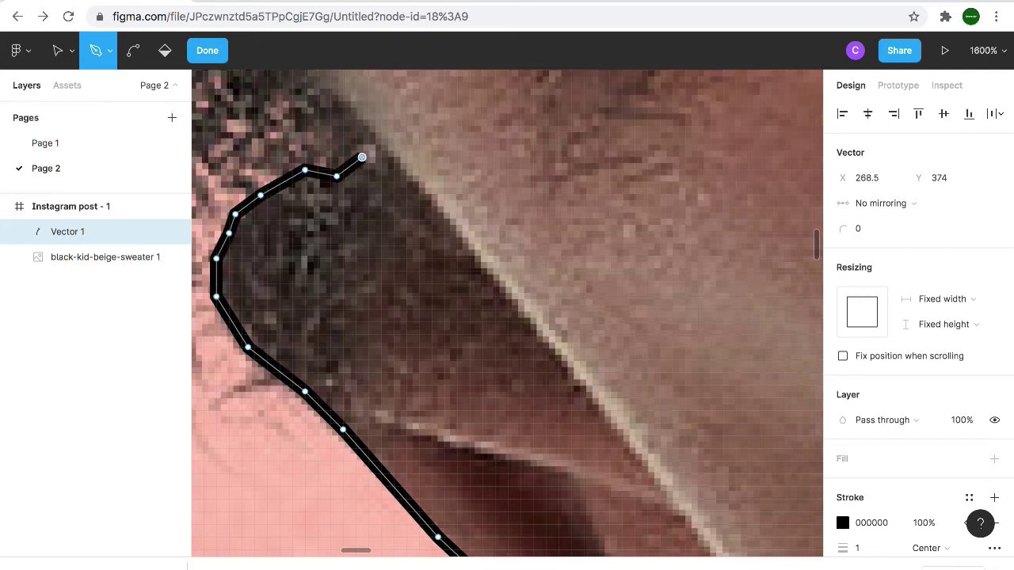
Continue the Pen path from the inner corner above the tuft along the dense hair at the temple, leaving out the loose curls
scroll(362, 159, up, 3)
scroll(362, 159, left, 2)
click(339, 230)
scroll(339, 230, up, 5)
scroll(339, 230, left, 5)
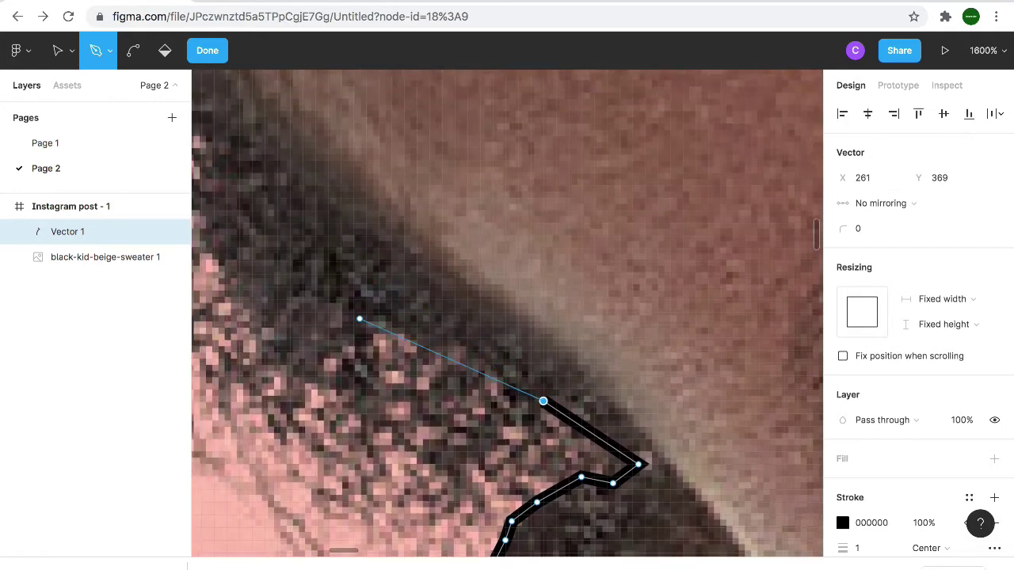
click(359, 326)
click(290, 331)
click(239, 294)
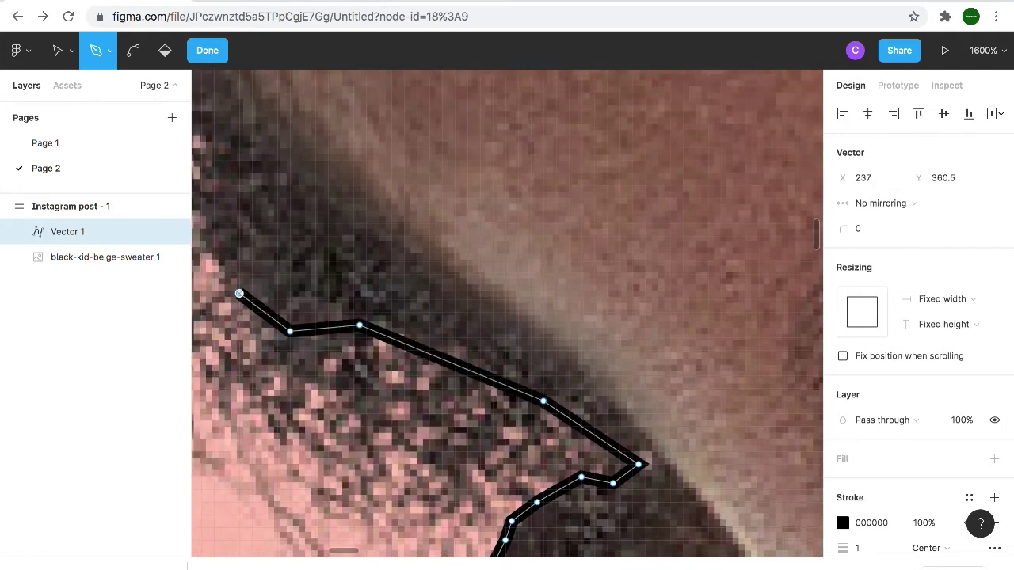
click(220, 262)
At 800% zoom, extend the Pen path upward along the dense hair beside the forehead
key(minus)
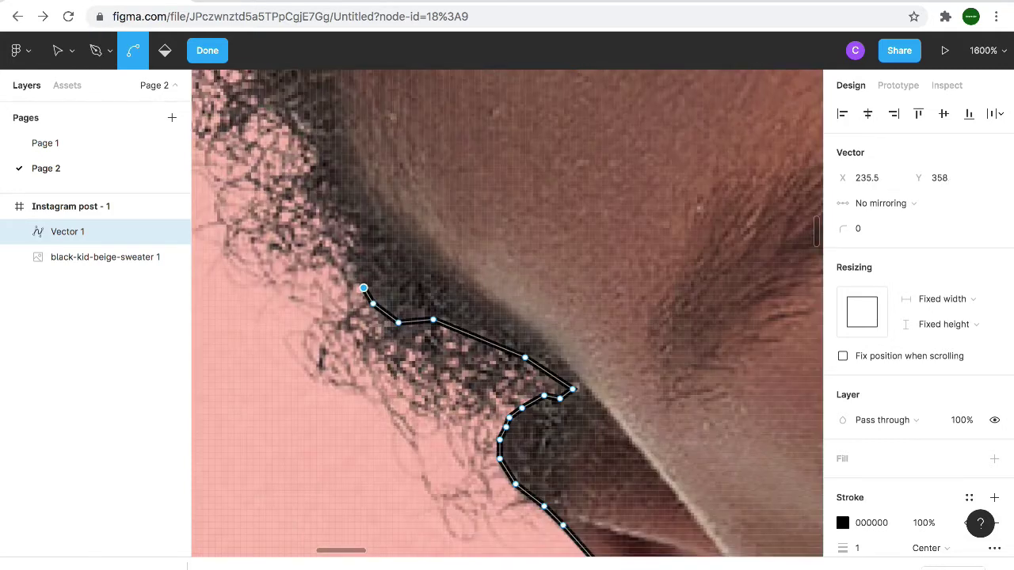
click(313, 218)
scroll(313, 218, up, 5)
scroll(313, 218, left, 1)
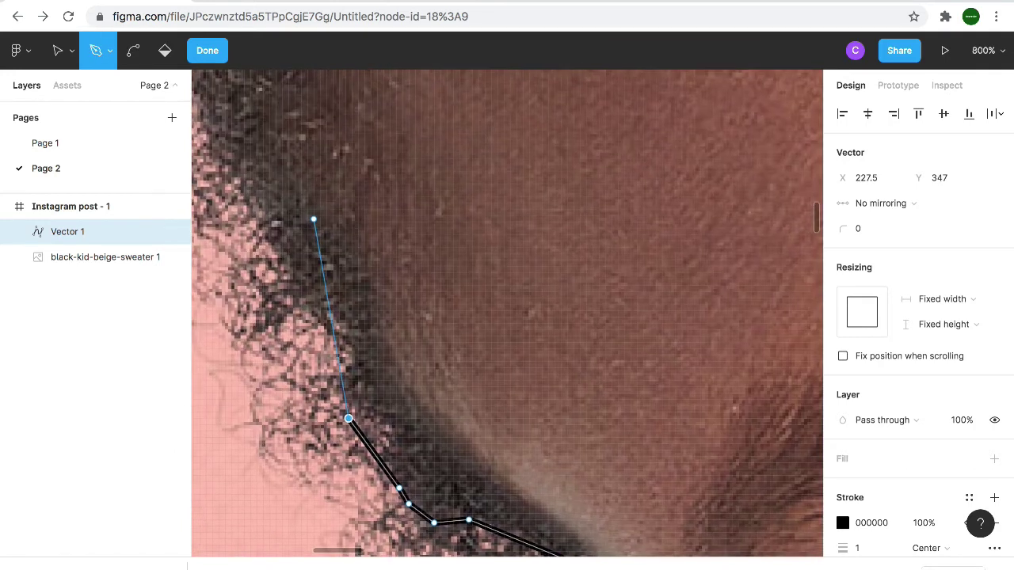
click(283, 265)
click(238, 216)
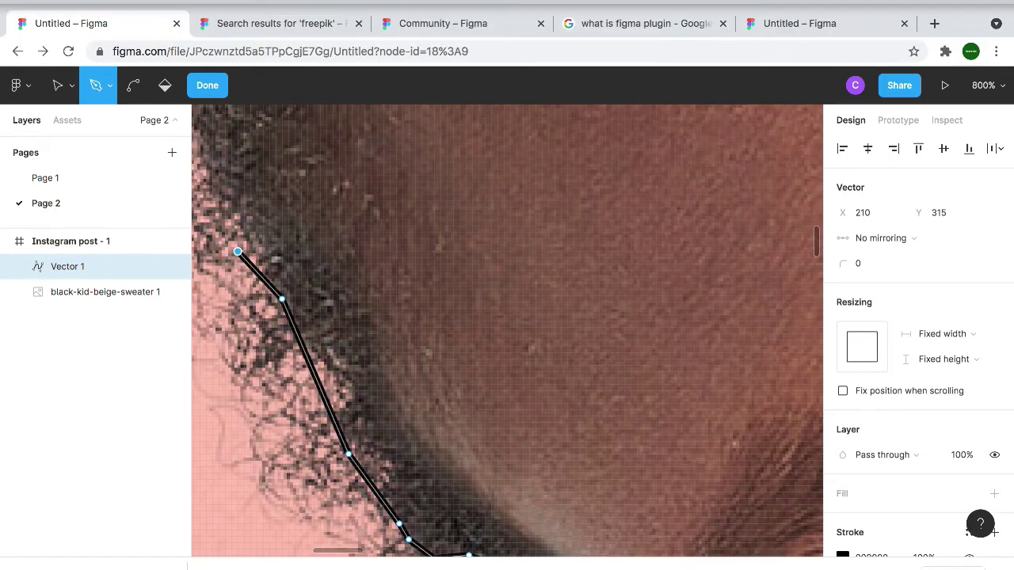
click(634, 4)
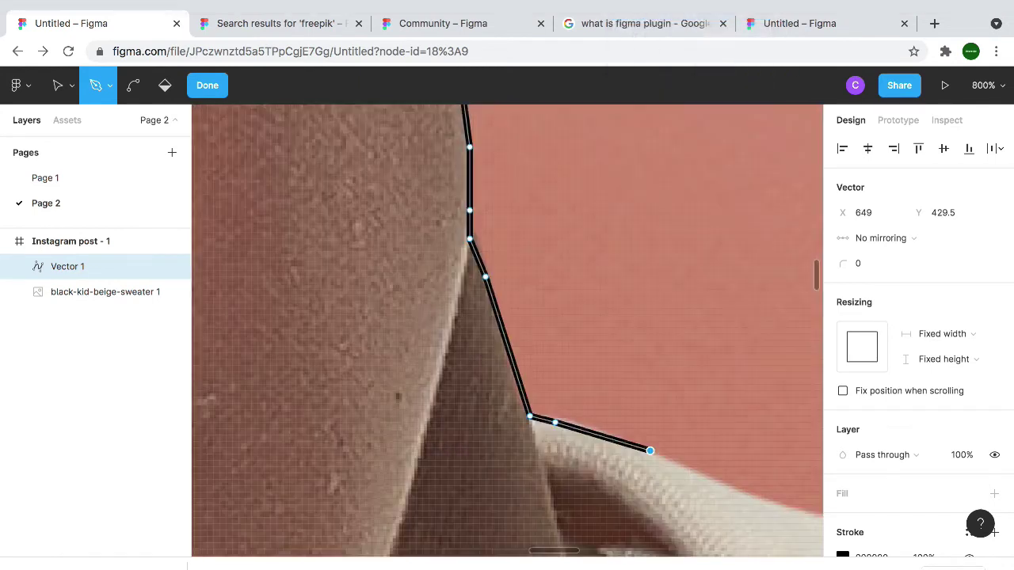
Extend the Pen path from the neck along the collar's upper edge to the shoulder, replacing one overlong segment with closer points
scroll(638, 467, down, 5)
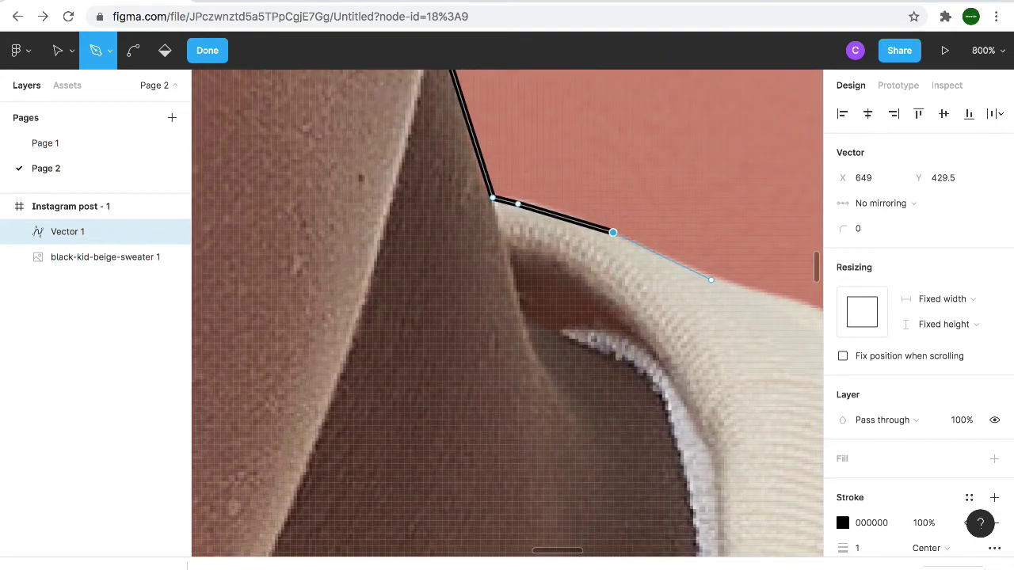
click(711, 279)
scroll(711, 280, right, 5)
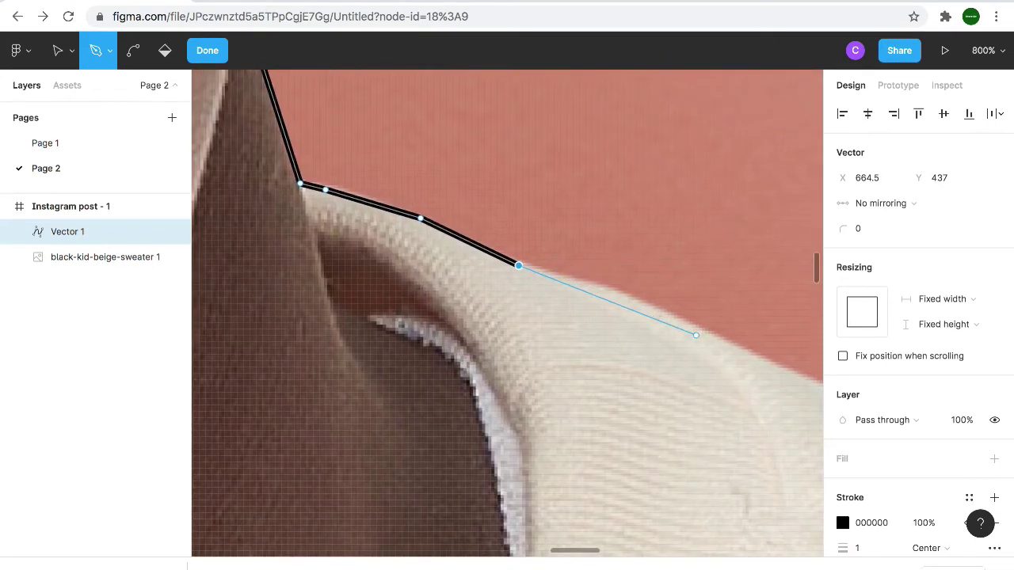
click(733, 341)
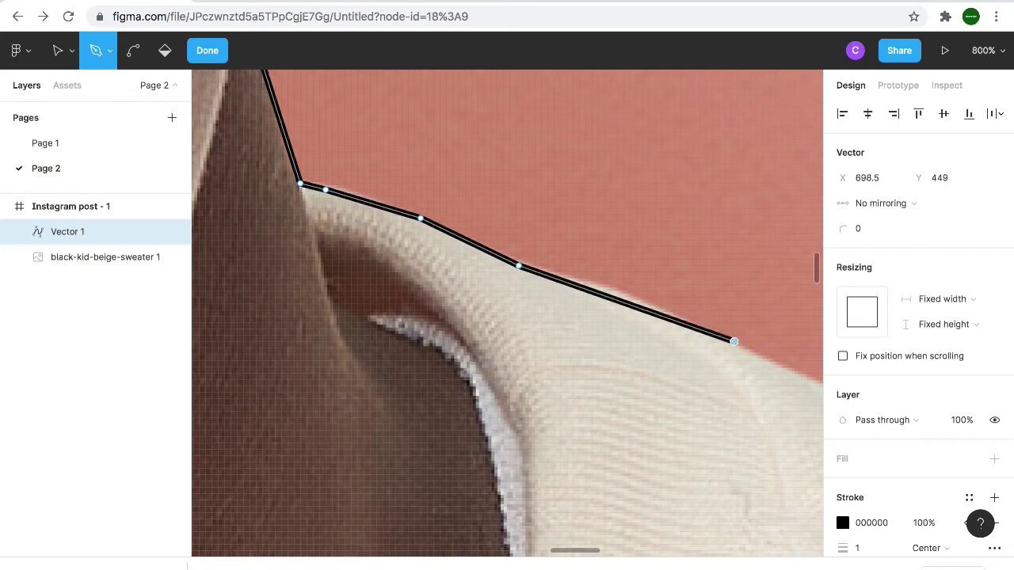
key(ctrl+z)
click(600, 283)
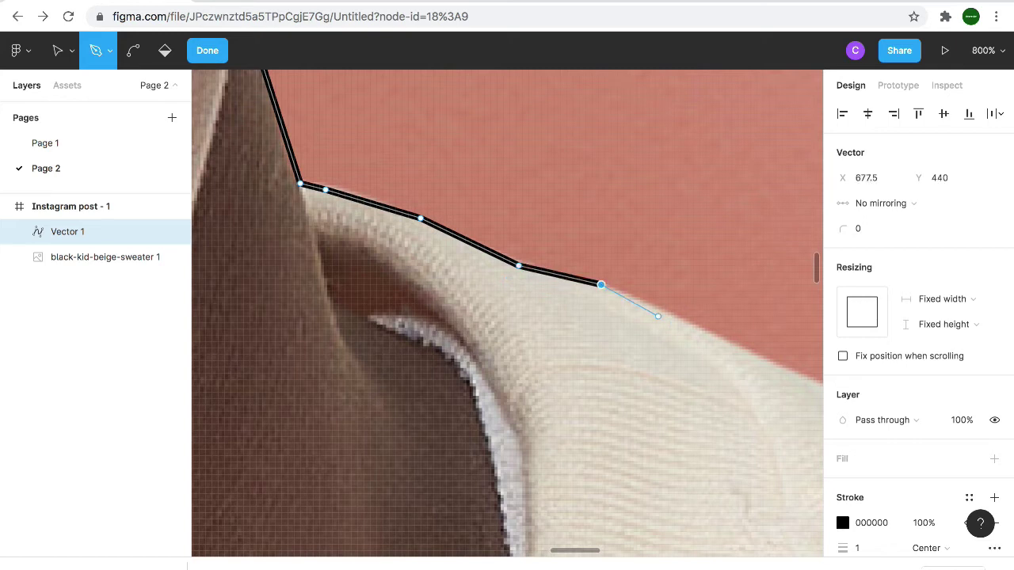
click(708, 332)
scroll(746, 354, right, 5)
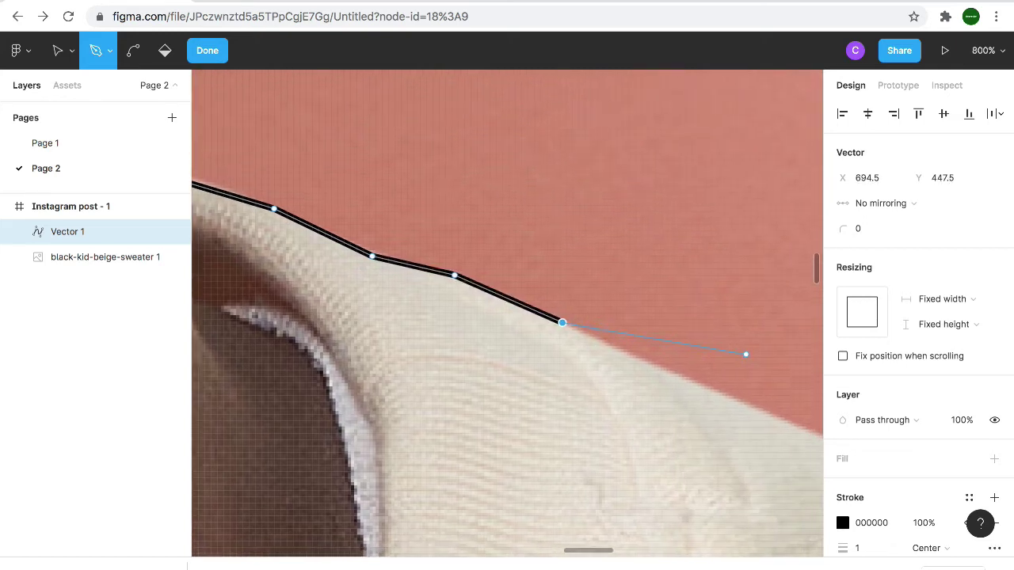
Trace the start of the sweater's shoulder slope and join the separately begun segment back to the open end of the path
click(705, 388)
scroll(705, 388, right, 5)
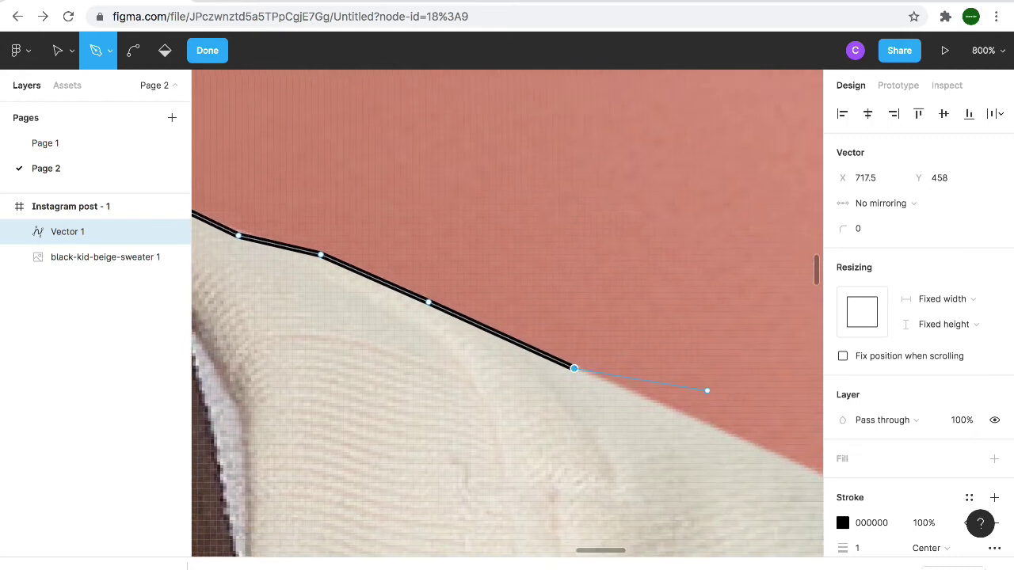
click(728, 433)
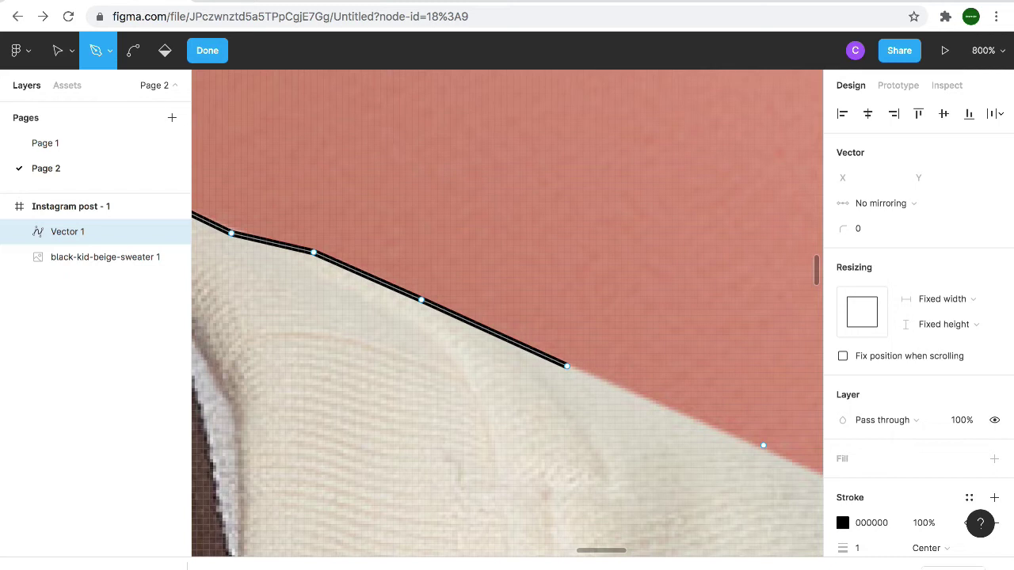
scroll(766, 446, right, 3)
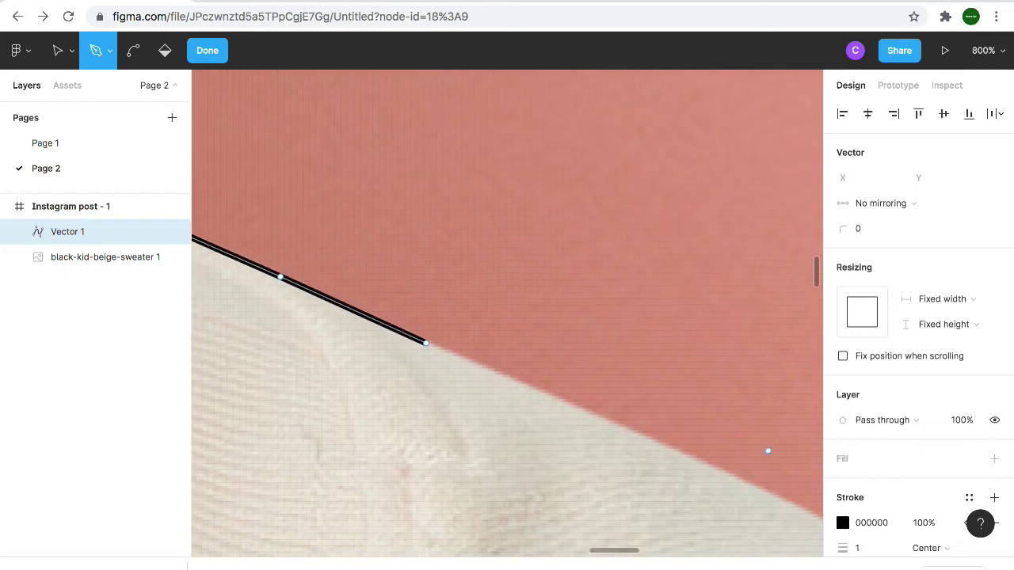
click(633, 435)
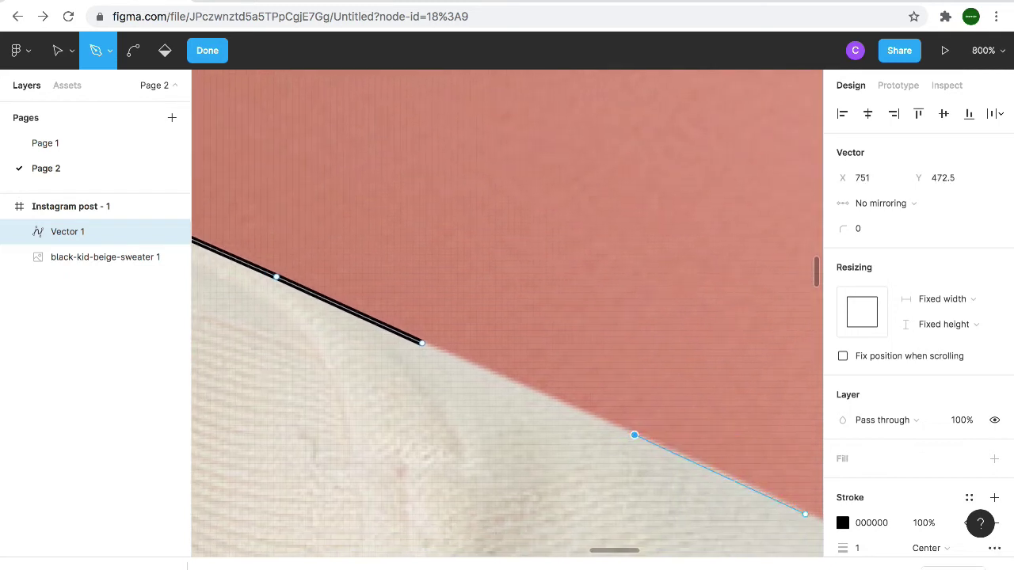
click(804, 515)
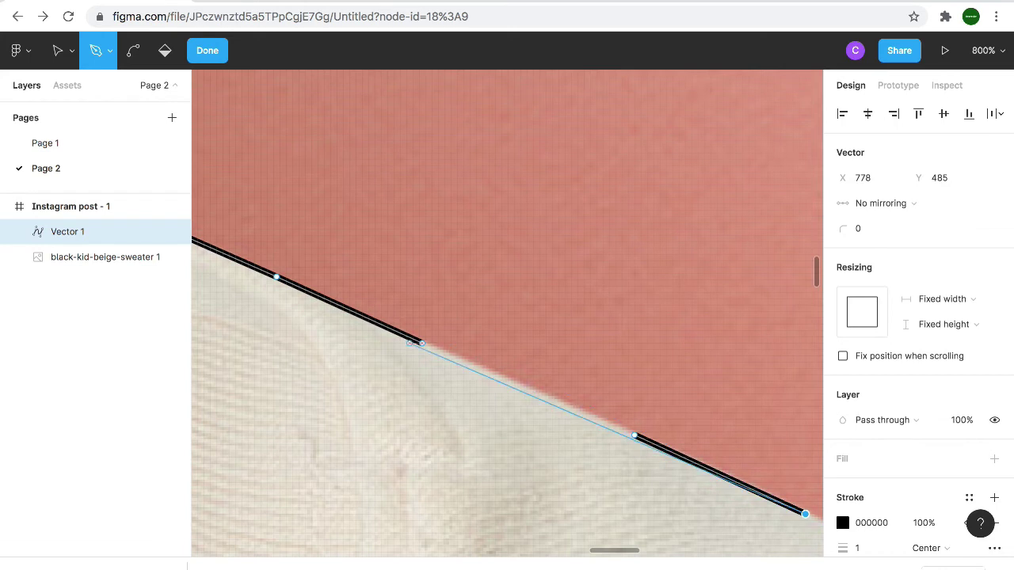
click(422, 342)
scroll(758, 498, right, 2)
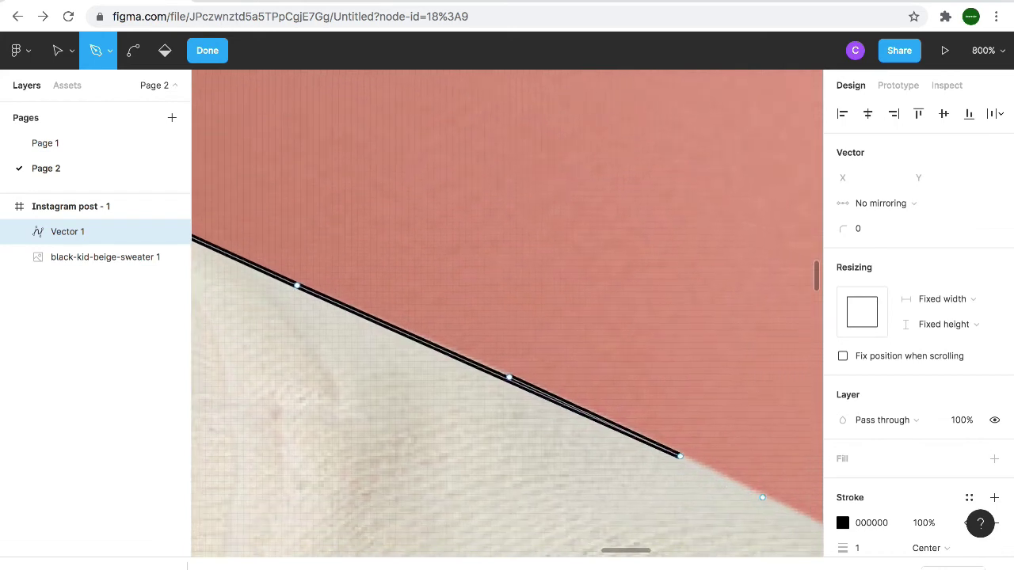
click(670, 449)
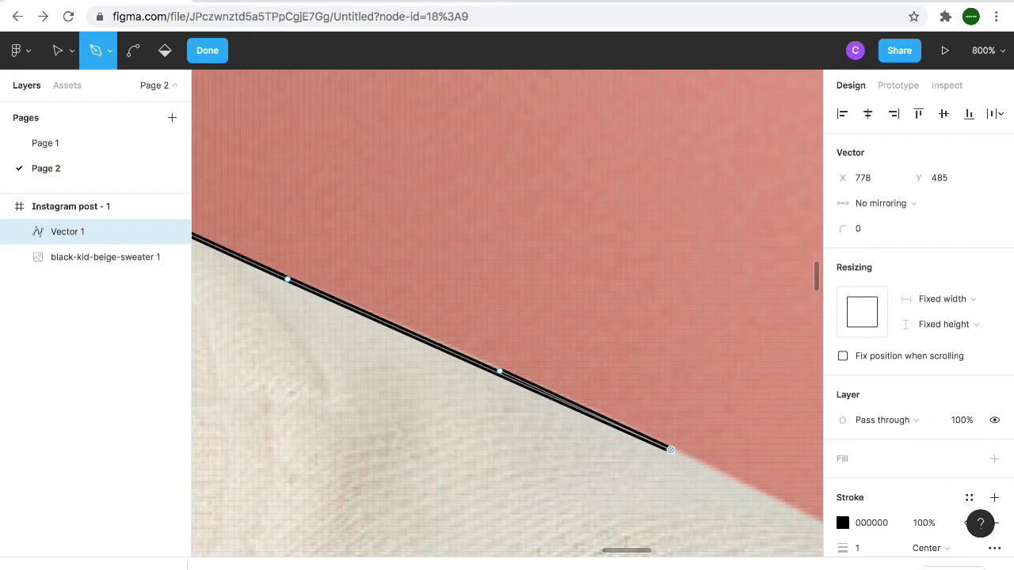
Continue the Pen path down the nearly straight shoulder slope to about X 847.5, Y 519.5
scroll(695, 441, right, 2)
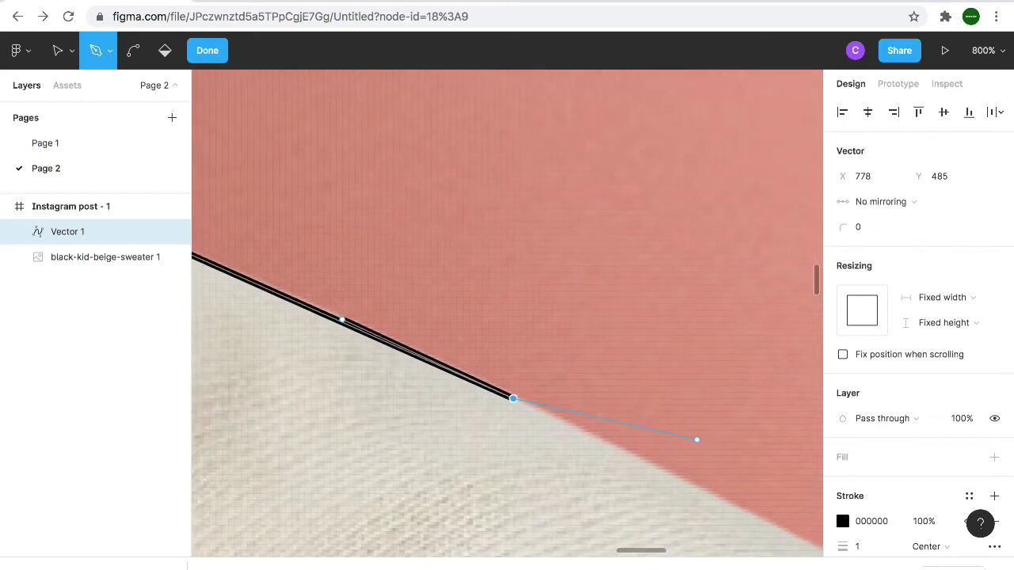
click(658, 463)
scroll(661, 462, down, 2)
scroll(661, 462, right, 3)
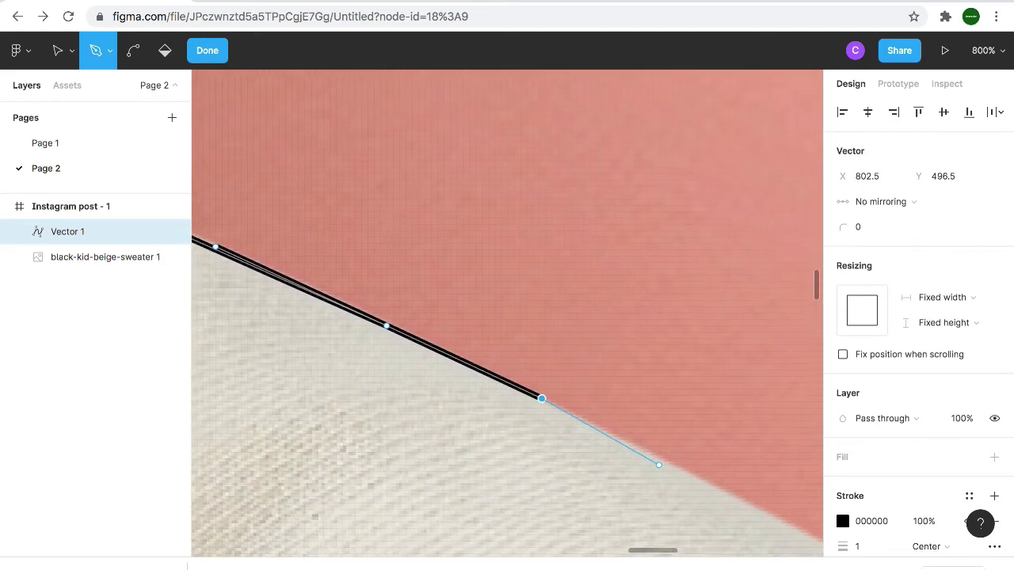
click(670, 465)
scroll(670, 466, down, 2)
scroll(669, 466, right, 4)
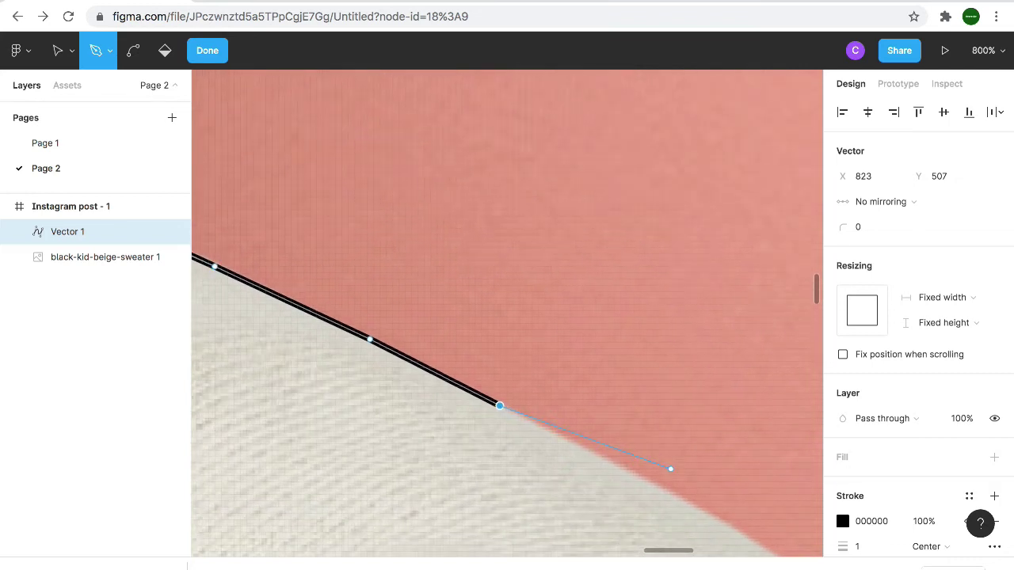
click(655, 485)
scroll(654, 485, down, 2)
scroll(655, 485, right, 3)
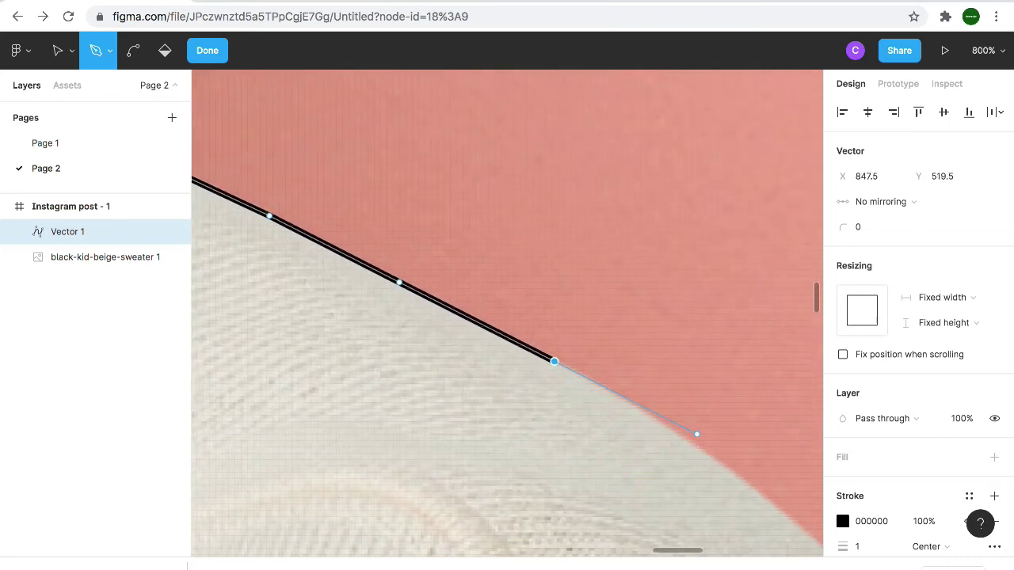
Trace the rounded curve of the shoulder with closely spaced Pen points down to about X 923, Y 590.5
click(694, 444)
scroll(686, 441, down, 2)
scroll(686, 442, right, 6)
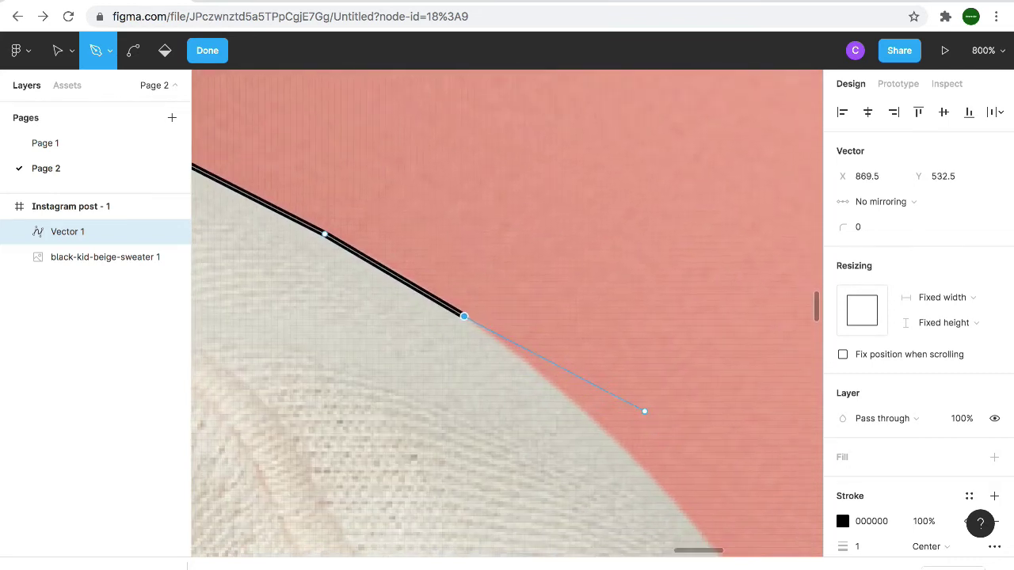
click(561, 392)
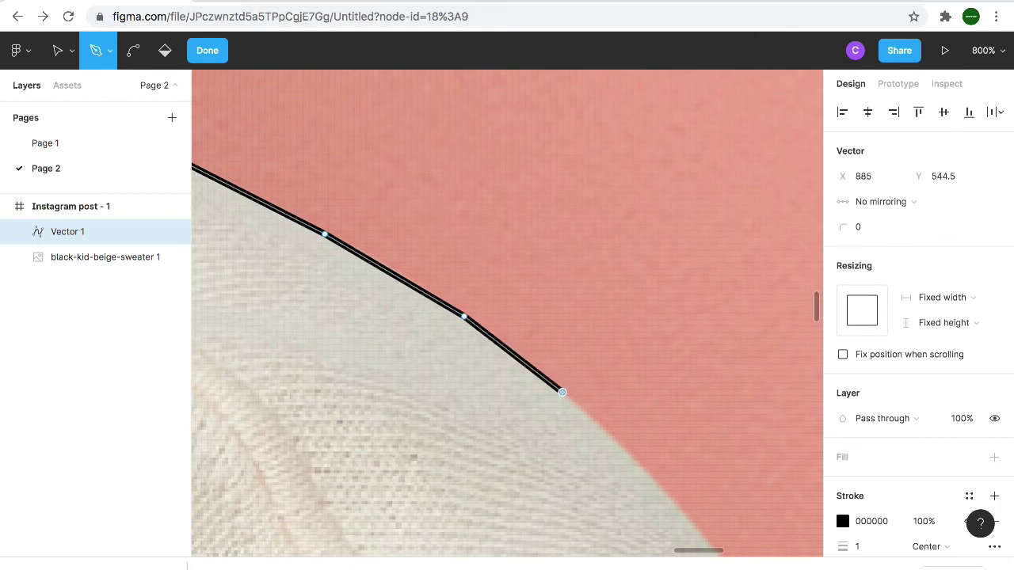
click(650, 478)
scroll(650, 478, down, 4)
scroll(651, 477, right, 3)
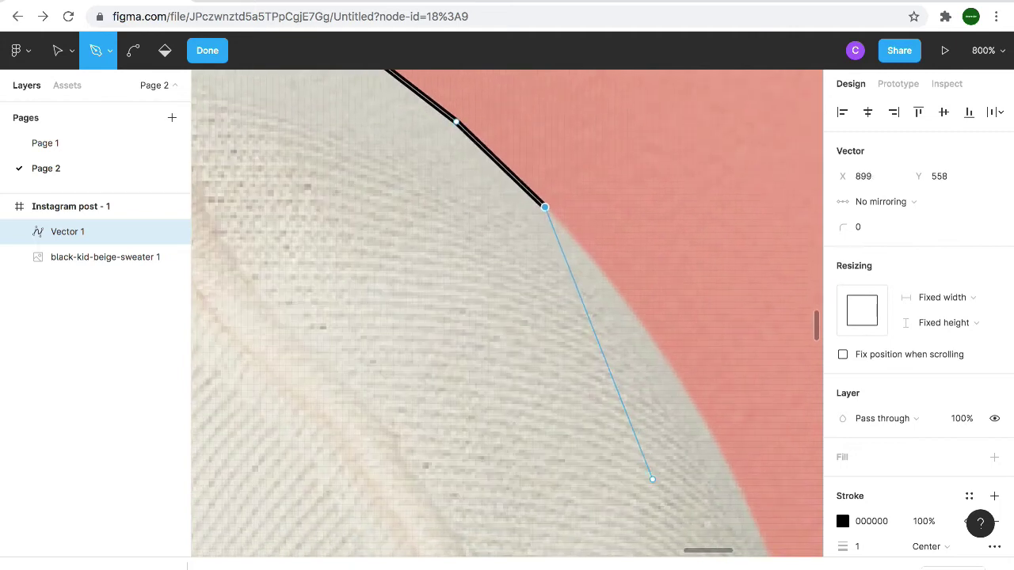
click(652, 337)
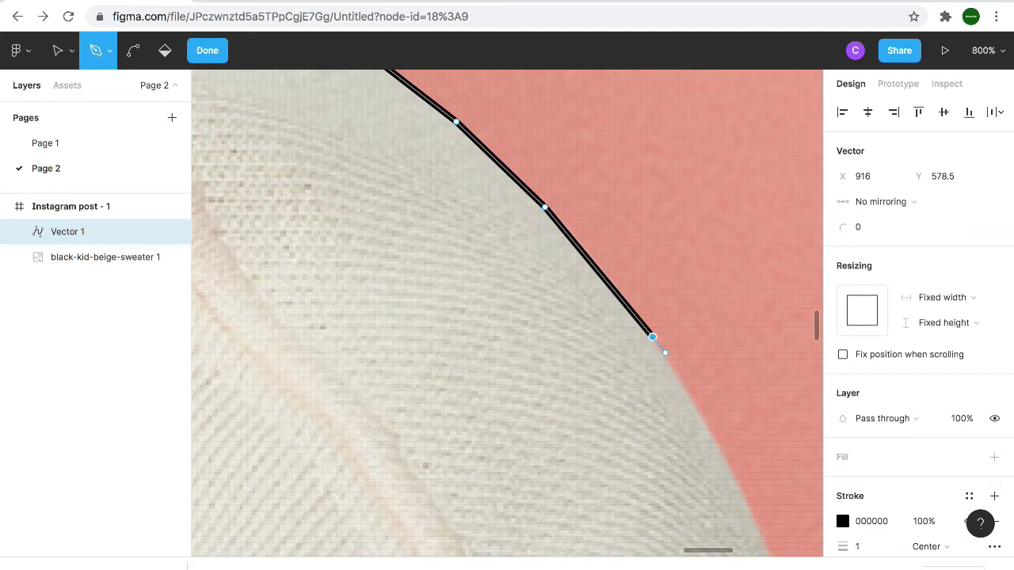
click(695, 409)
scroll(695, 409, down, 3)
scroll(694, 410, right, 3)
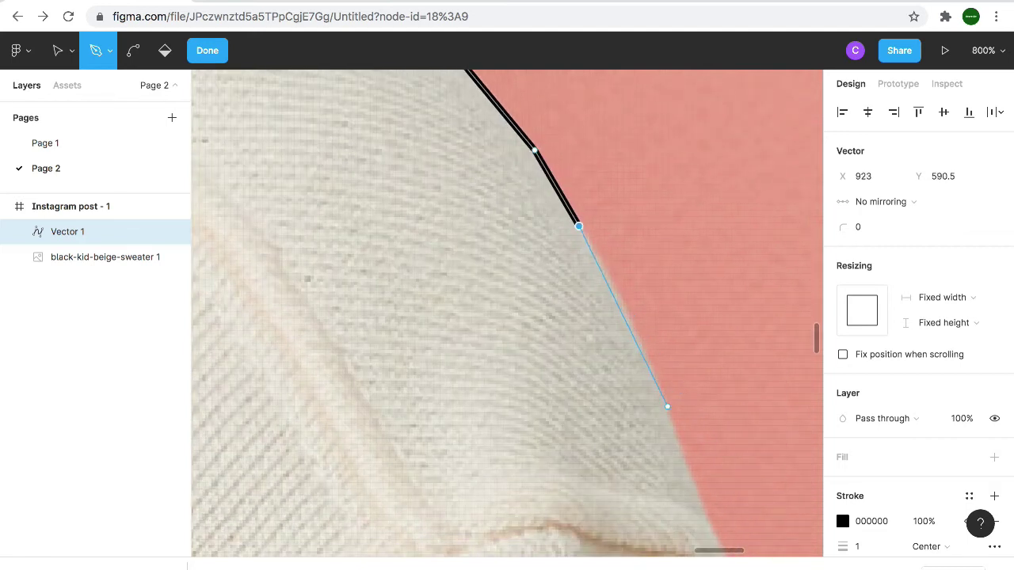
Extend the Pen path down the outer edge of the upper sleeve, past the seam, to about X 955.5, Y 696.5
click(667, 406)
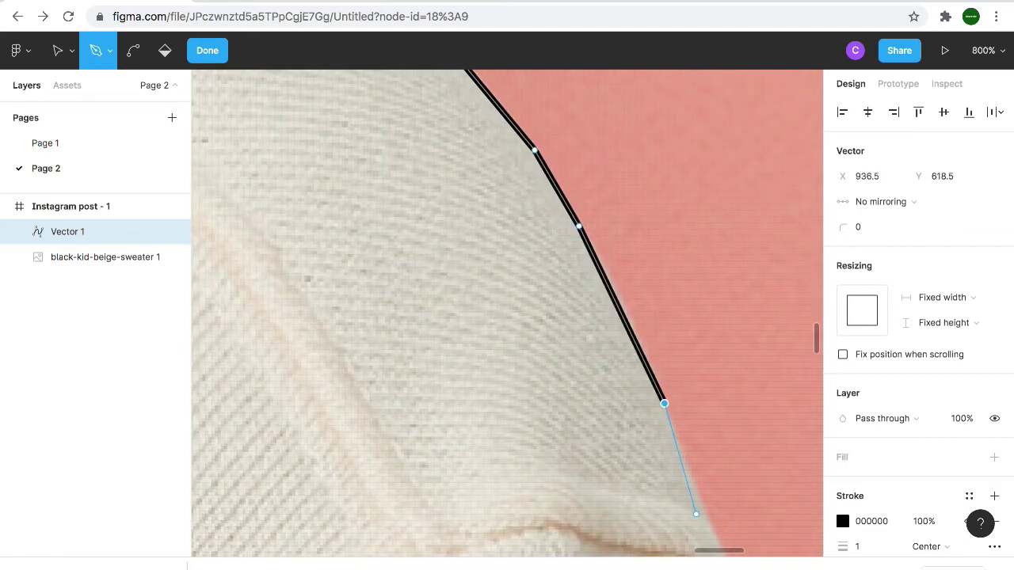
scroll(695, 512, down, 3)
scroll(695, 512, right, 1)
scroll(698, 514, down, 1)
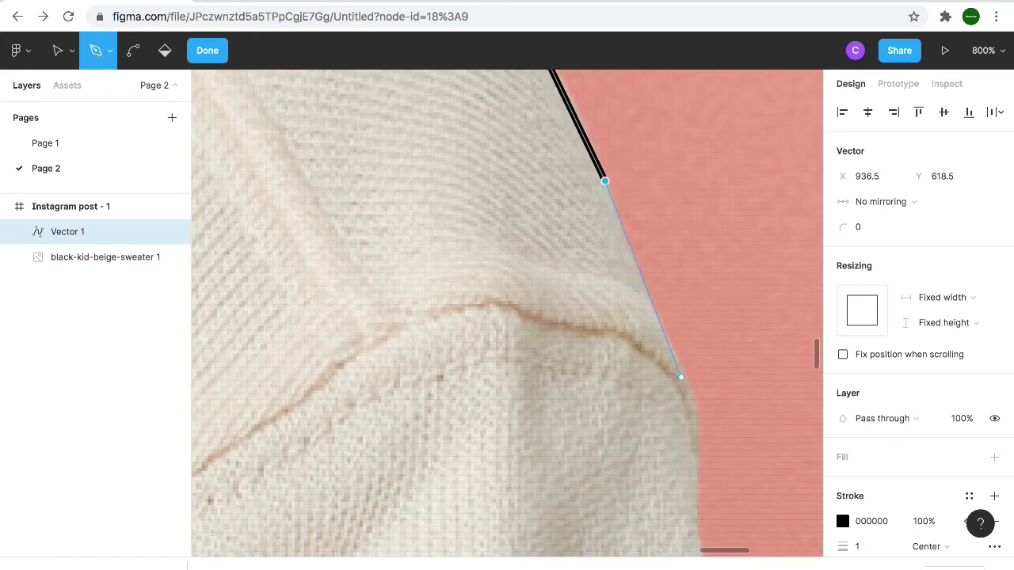
click(684, 373)
scroll(680, 378, down, 5)
scroll(679, 378, right, 1)
click(679, 378)
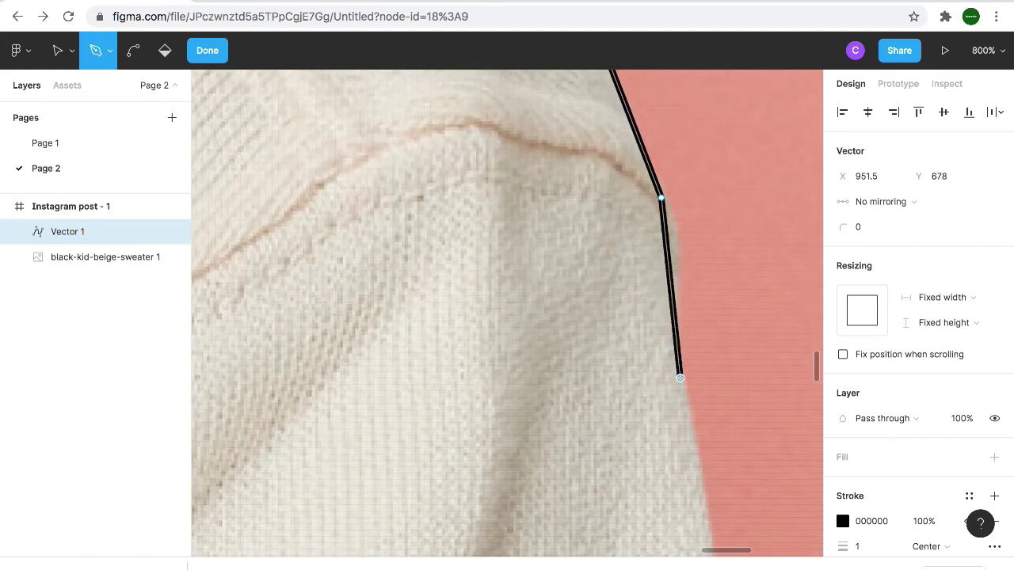
click(704, 495)
scroll(703, 496, down, 5)
scroll(703, 496, right, 1)
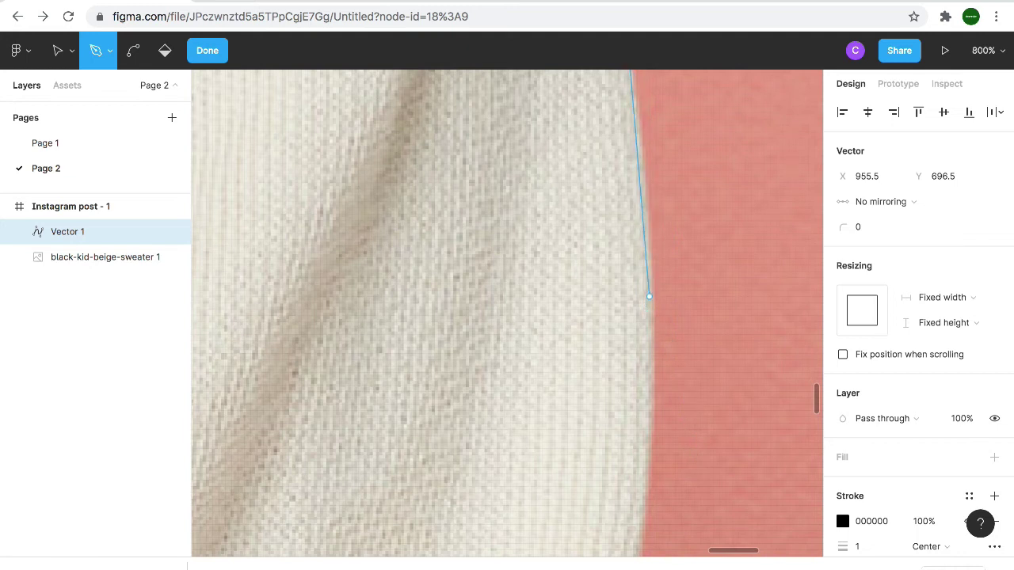
At 400% zoom, run the Pen path straight past the sleeve's outward bulge, just inside it, and on to about X 948, Y 841.5
key(ctrl+equal)
key(ctrl+minus)
key(ctrl+minus)
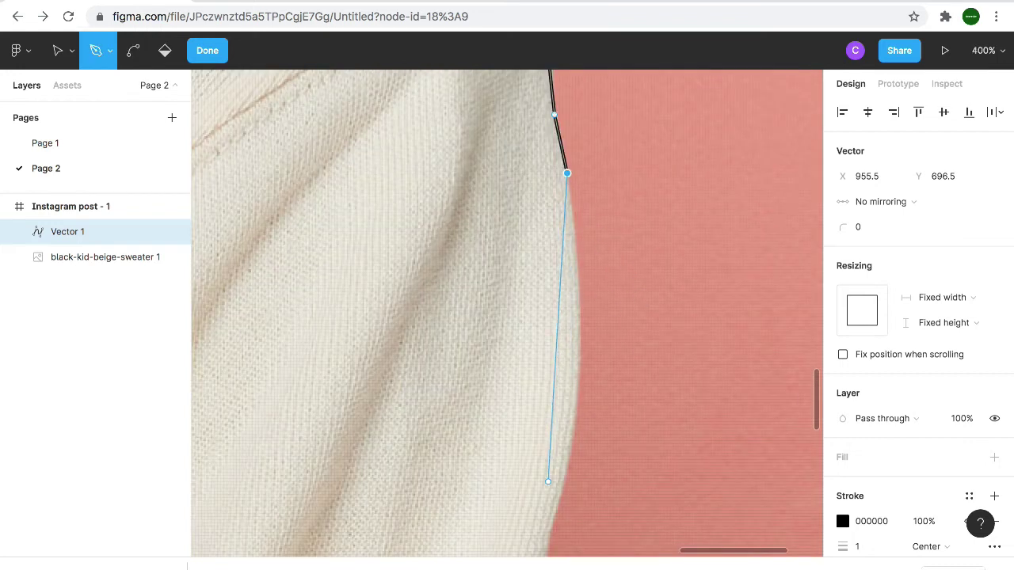
scroll(541, 538, down, 3)
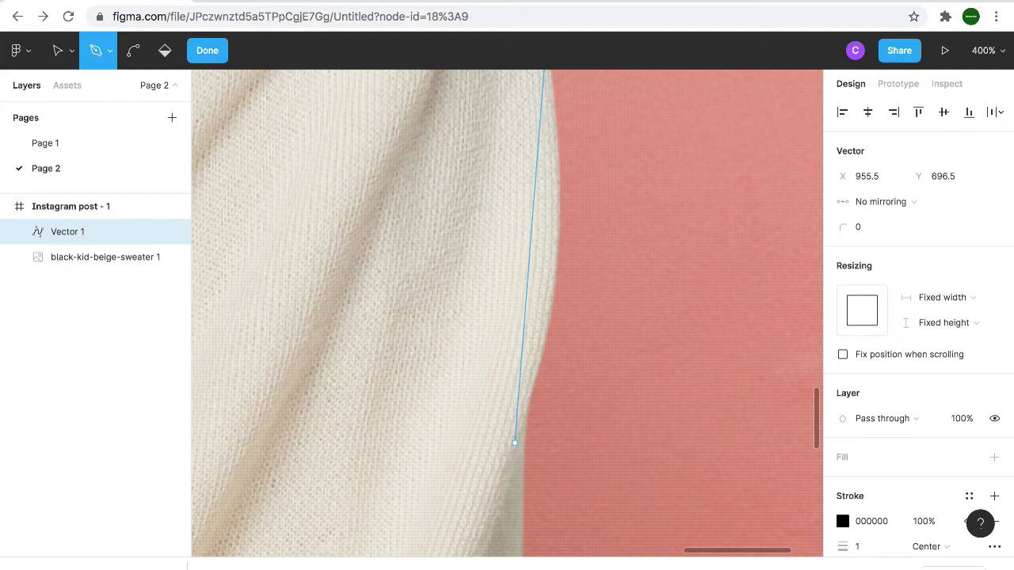
click(523, 423)
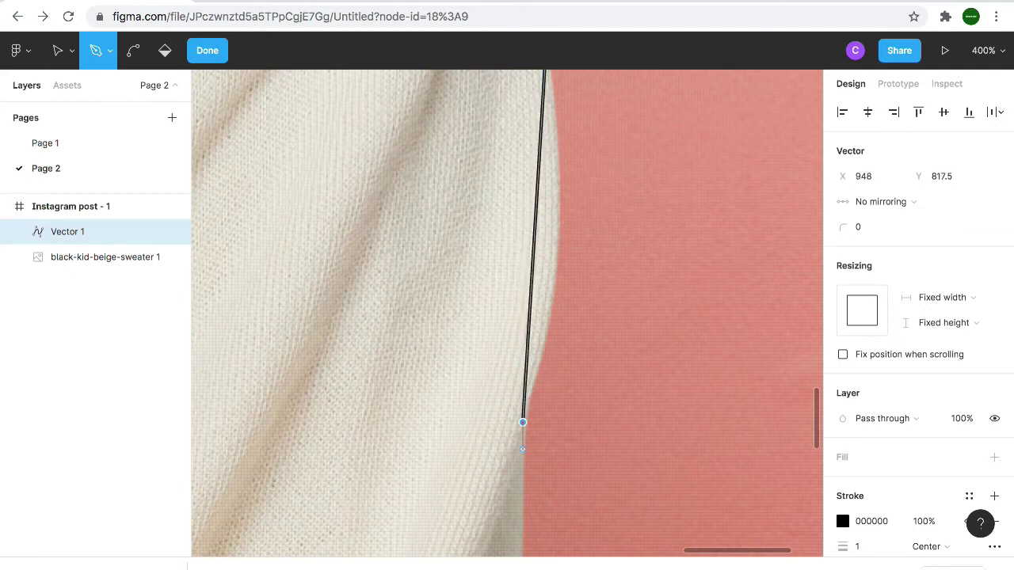
click(523, 498)
scroll(511, 491, down, 3)
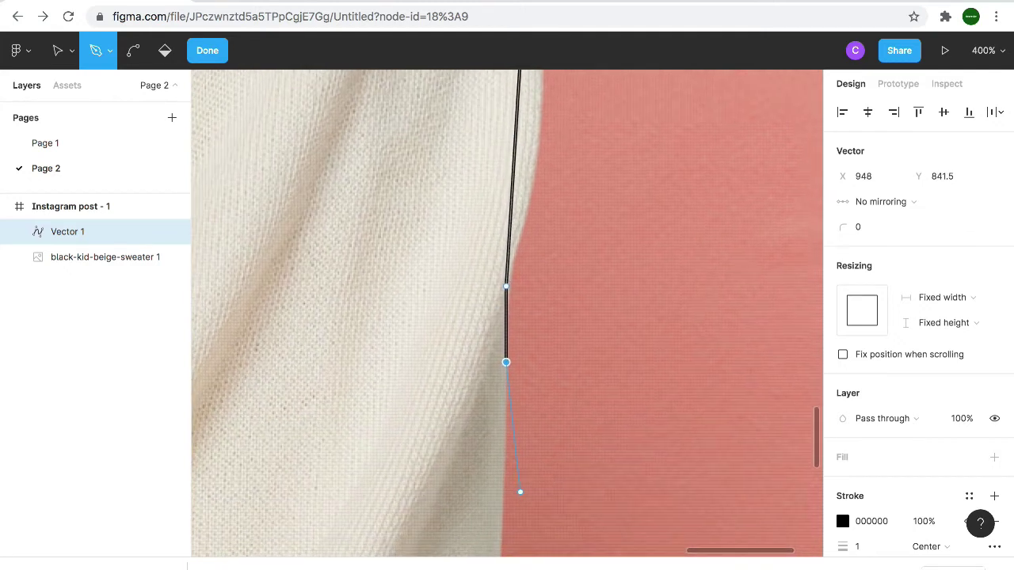
Trace the outer edge of the lower sleeve with widely spaced Pen points down to the photo's bottom edge
click(506, 489)
scroll(503, 490, down, 5)
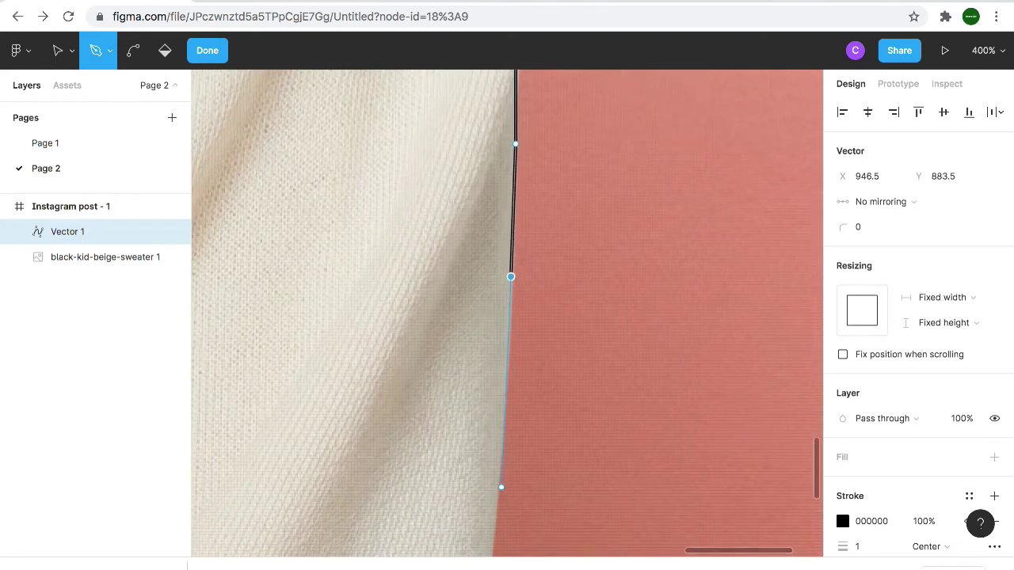
click(500, 485)
scroll(501, 486, down, 5)
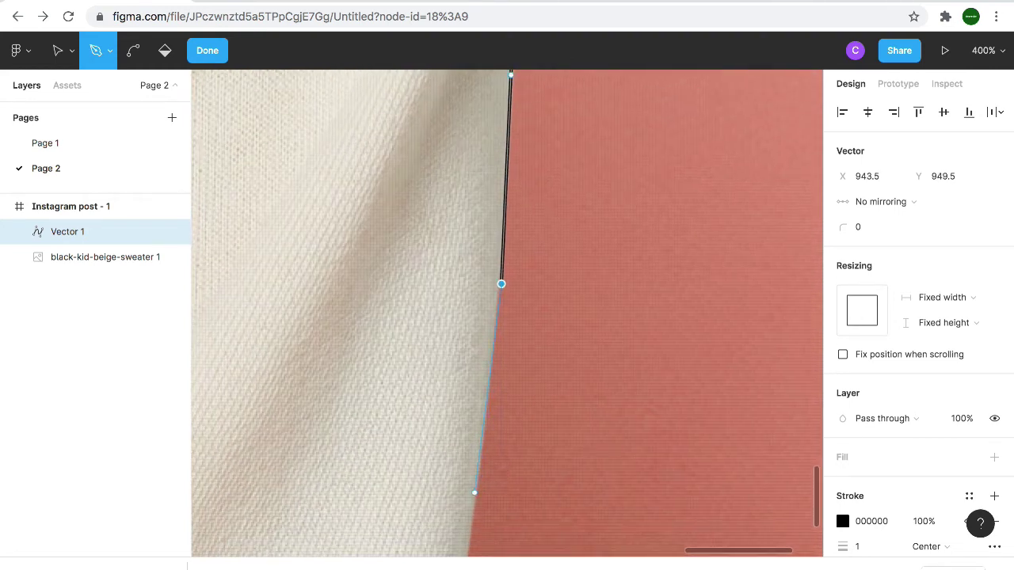
click(473, 493)
scroll(473, 490, down, 5)
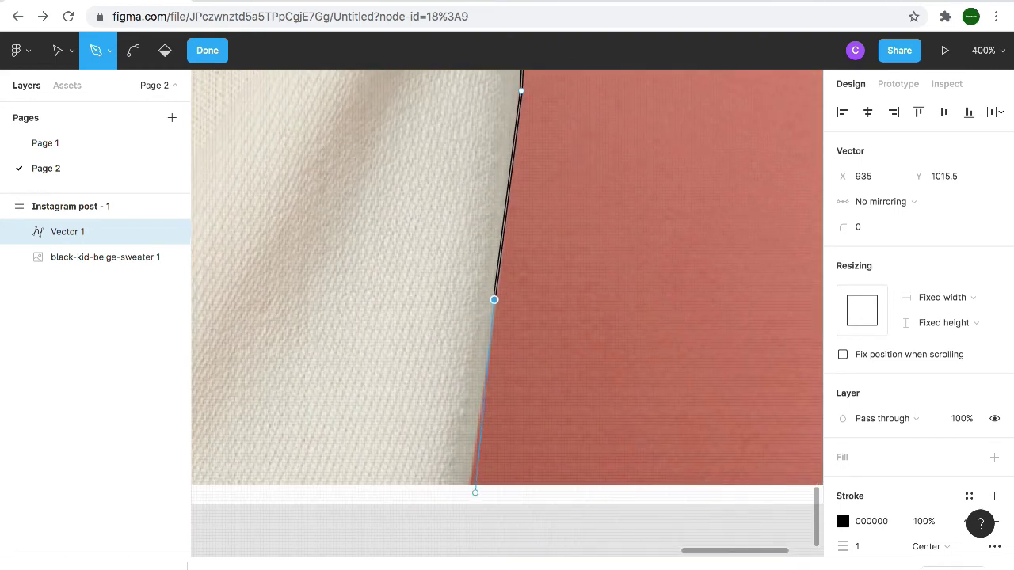
click(469, 483)
Close the Pen path with a segment along the photo's bottom edge to its first point at the opposite side of the sweater
scroll(469, 483, left, 10)
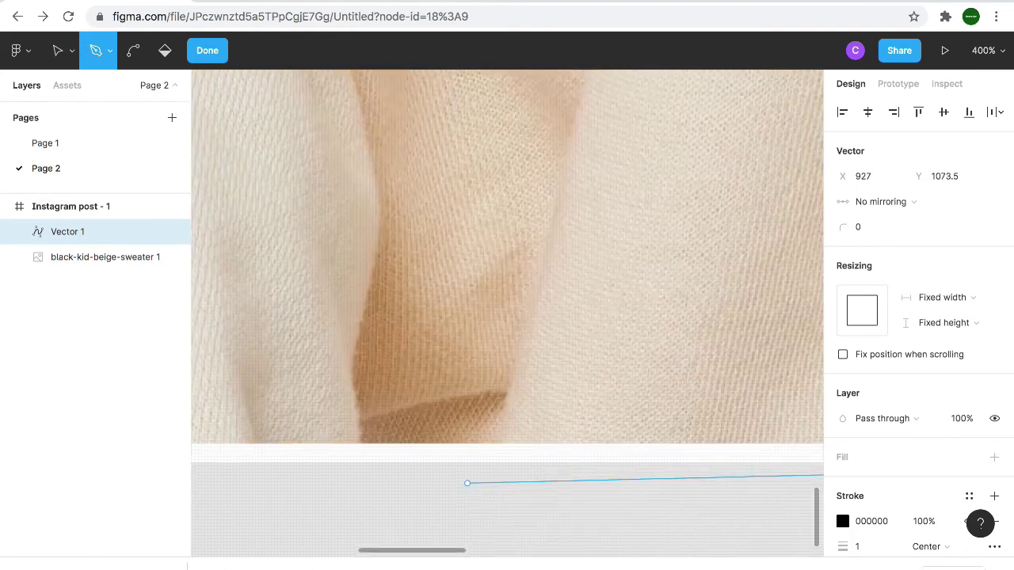
scroll(468, 483, right, 10)
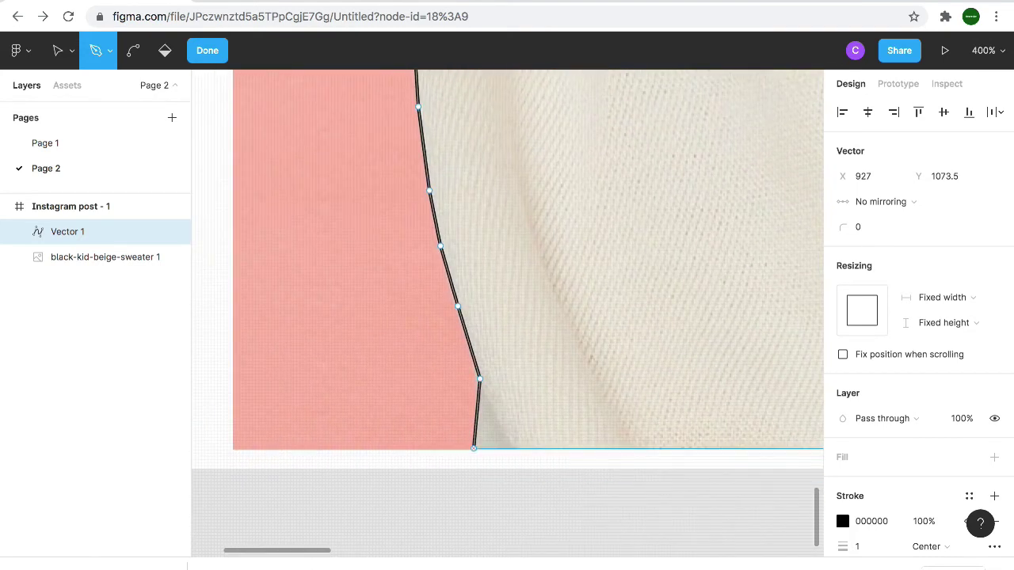
click(474, 449)
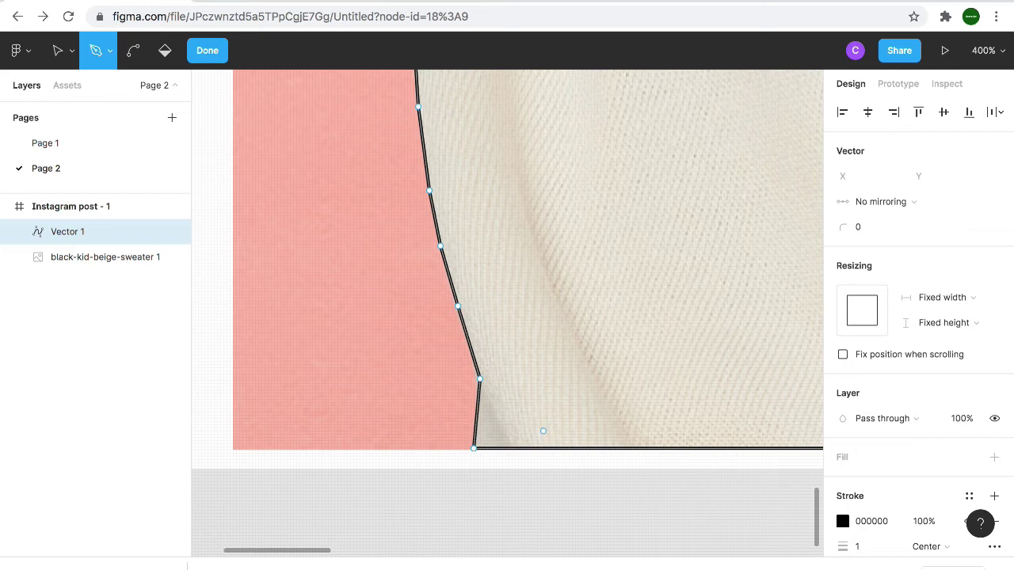
Bend the straight path segment outward to fit the sleeve's bulge, and the short segment just below the shoulder seam to follow the fabric edge
key(super+minus)
key(super+minus)
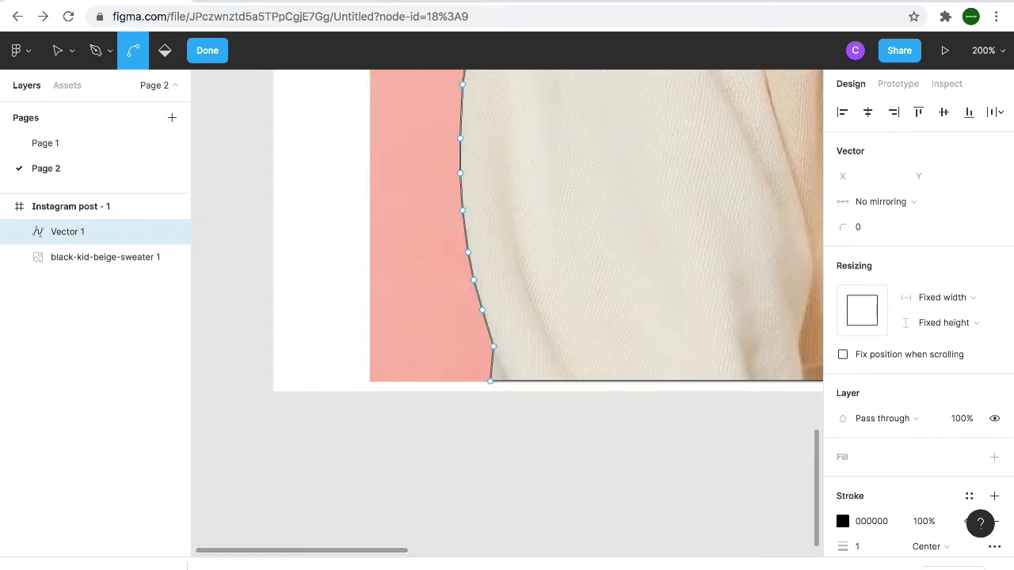
scroll(523, 260, up, 2)
scroll(522, 261, right, 5)
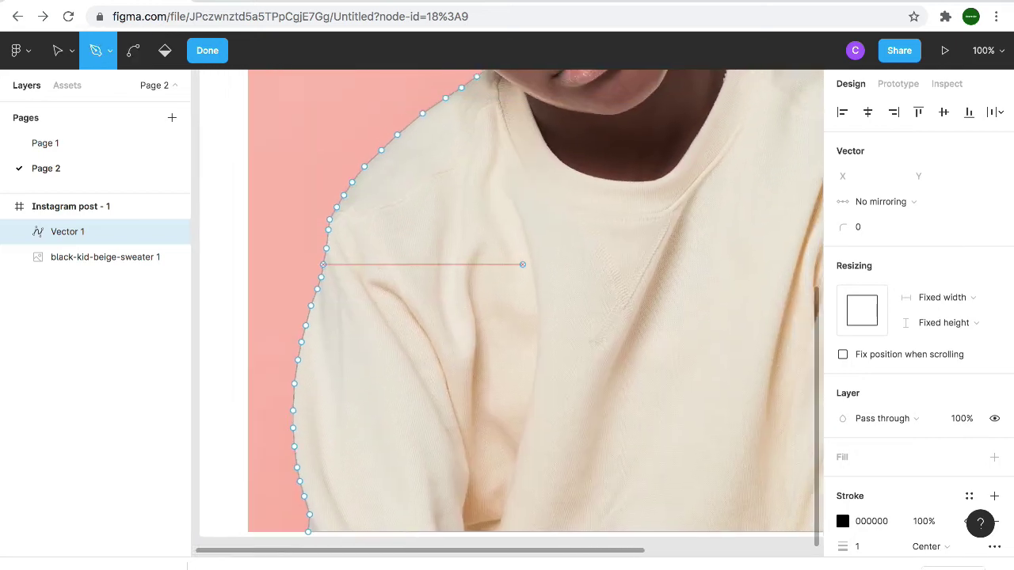
scroll(522, 260, right, 3)
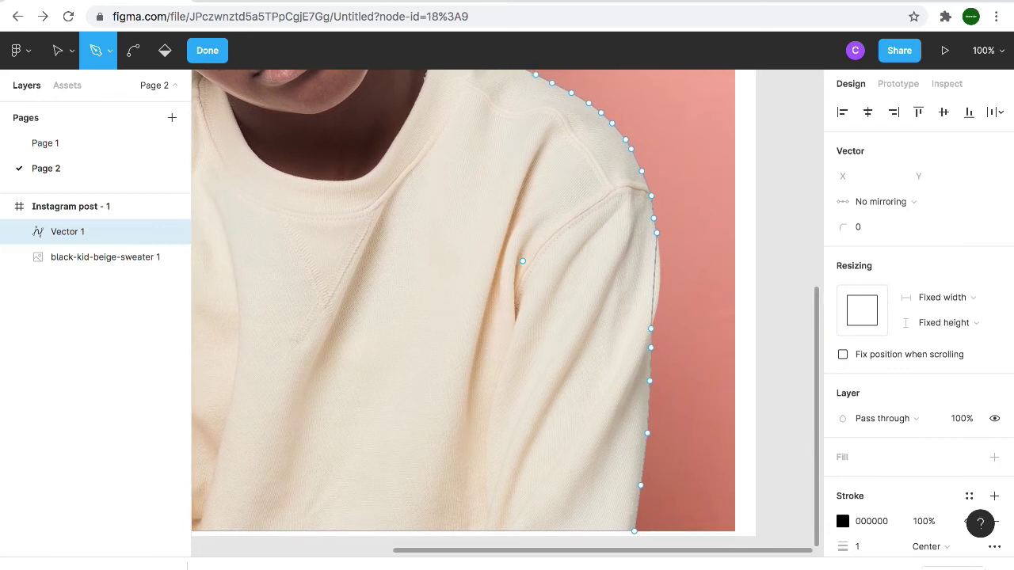
ctrl+scroll(522, 261, up, 3)
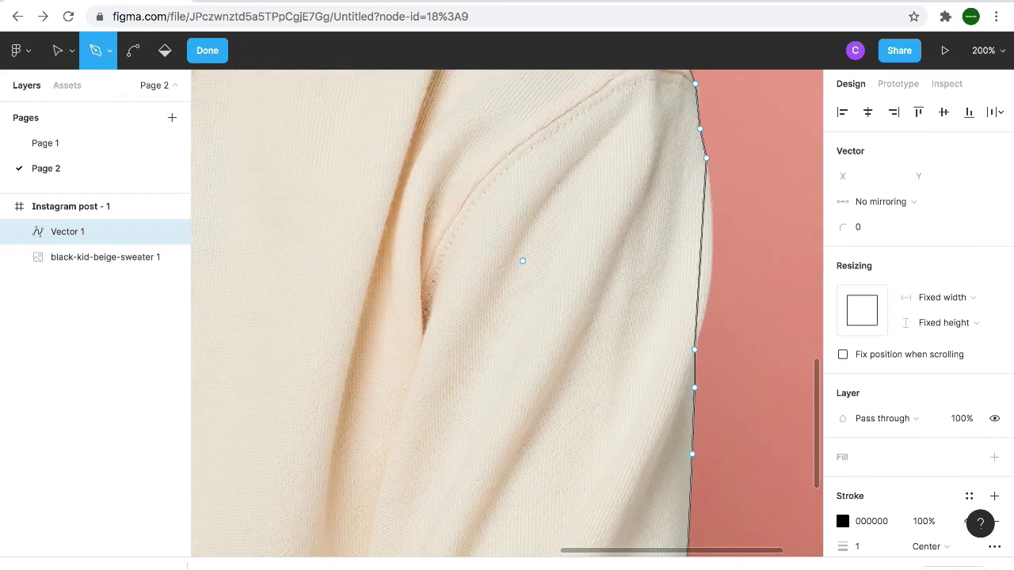
scroll(522, 261, right, 1)
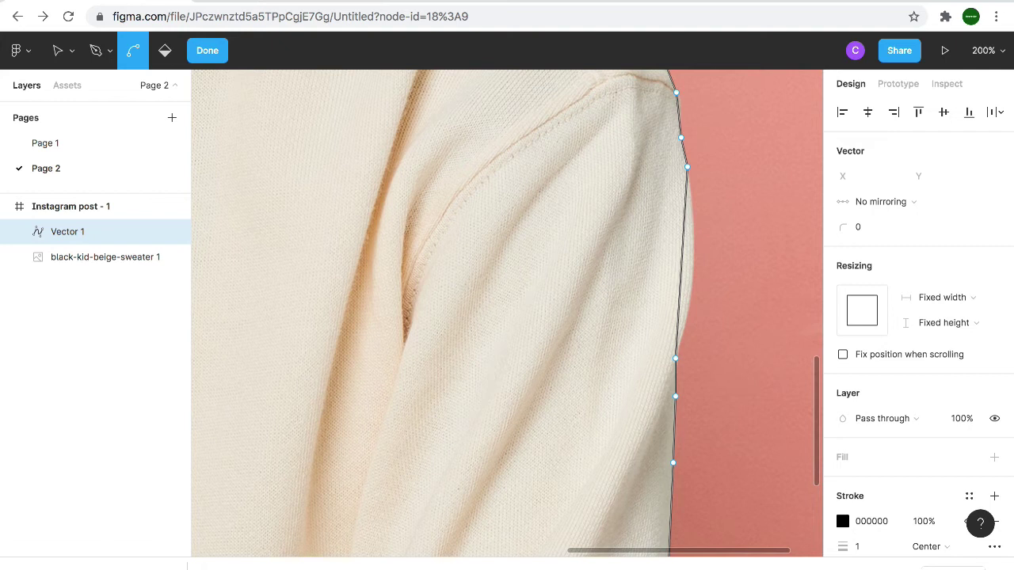
ctrl+scroll(522, 260, up, 3)
scroll(522, 260, right, 5)
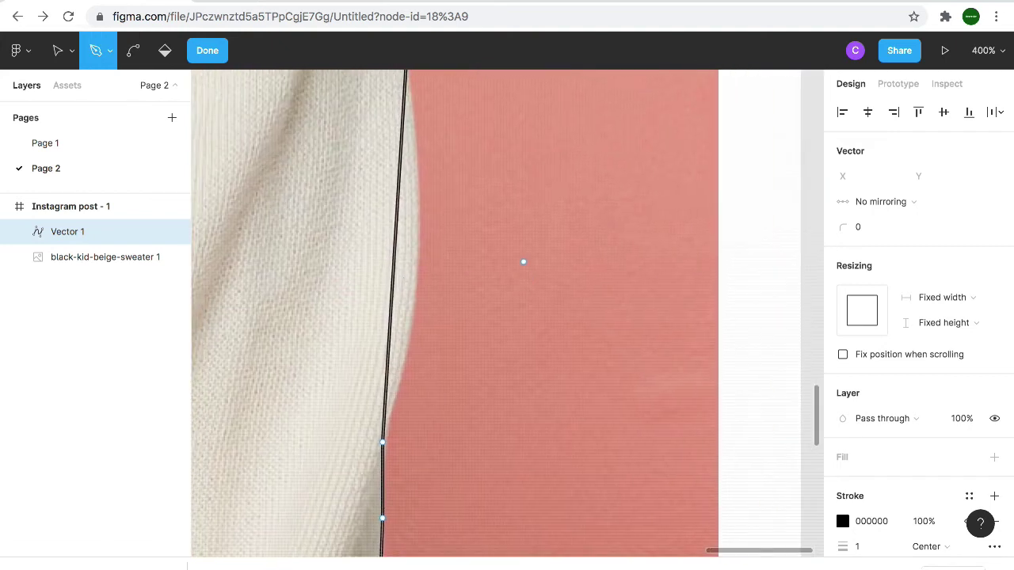
scroll(522, 261, up, 2)
scroll(522, 260, down, 4)
scroll(522, 261, left, 1)
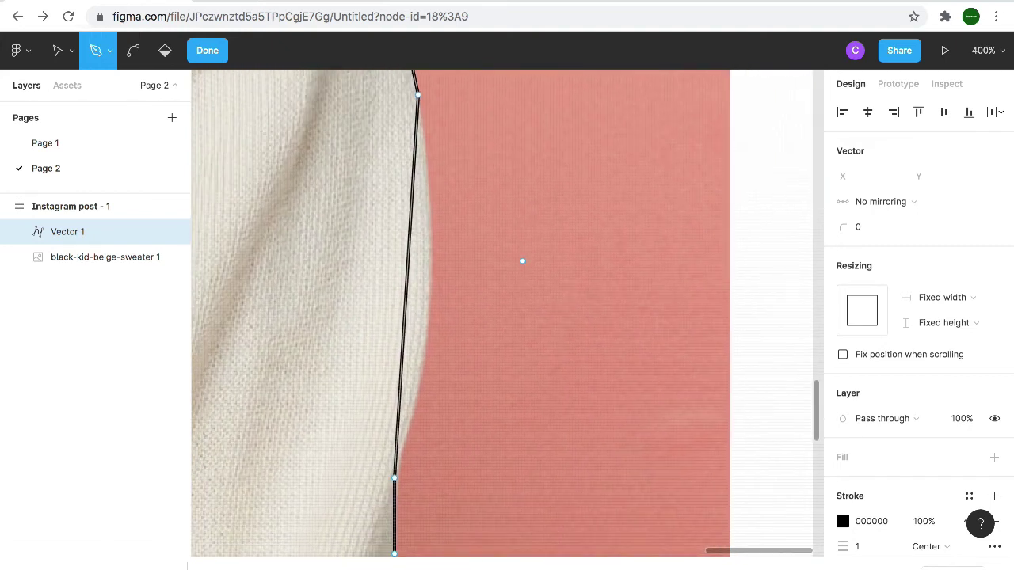
click(133, 51)
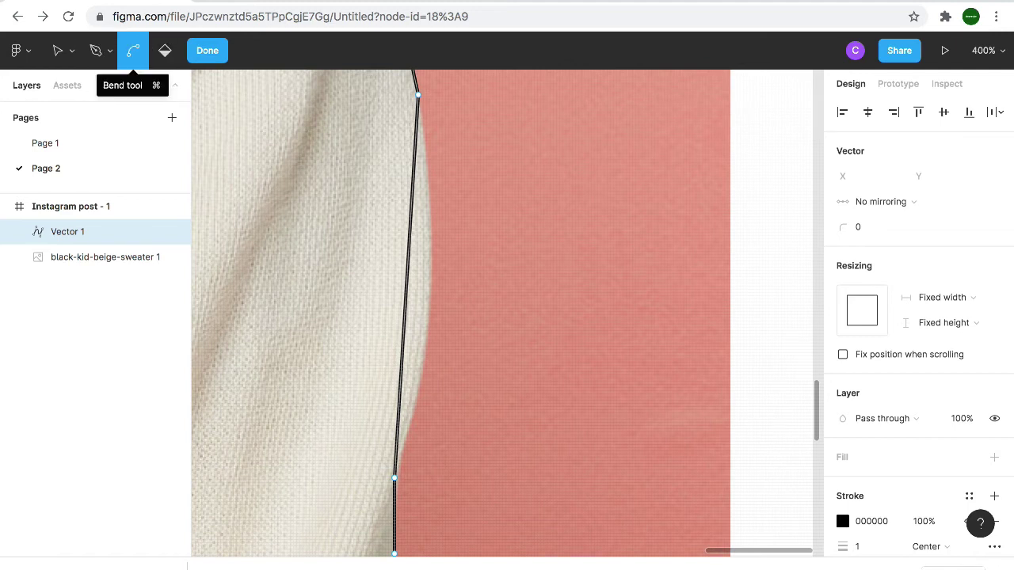
drag(407, 285, 434, 285)
scroll(506, 314, up, 5)
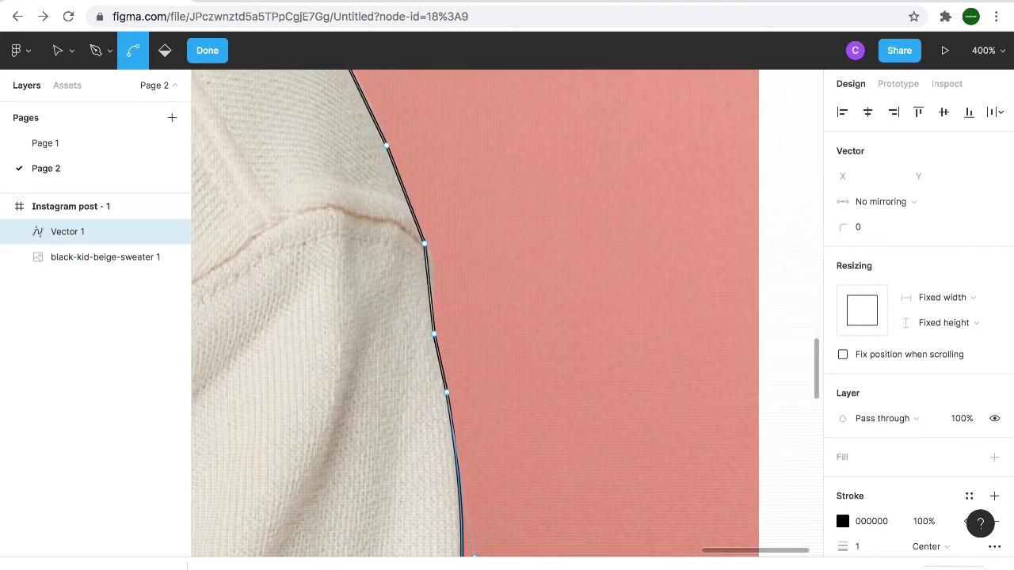
drag(429, 285, 431, 278)
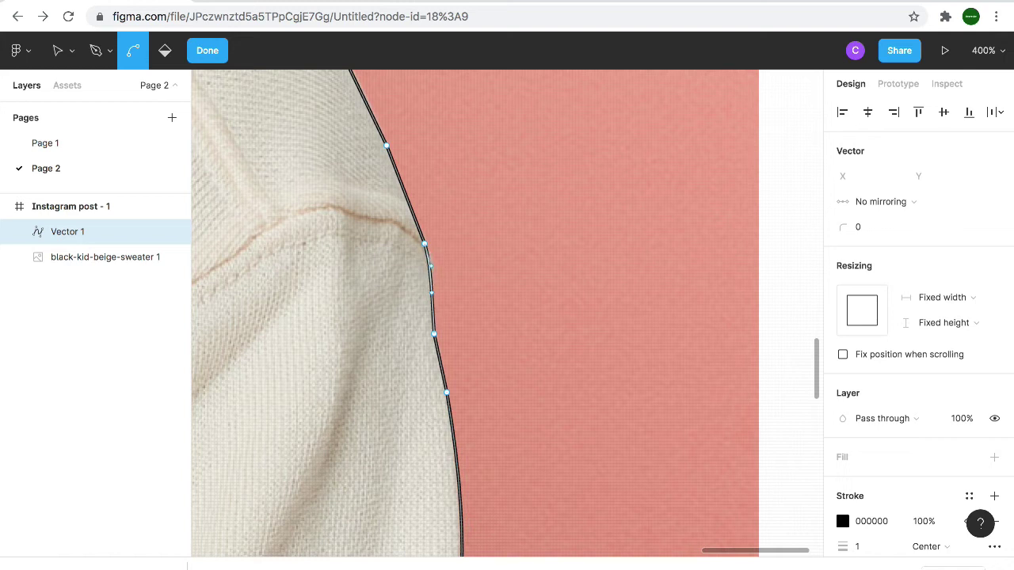
Examine the traced outline from the bent sleeve up past the jaw and ear, across to the hair and down to the opposite shoulder
scroll(506, 314, up, 5)
scroll(506, 314, up, 10)
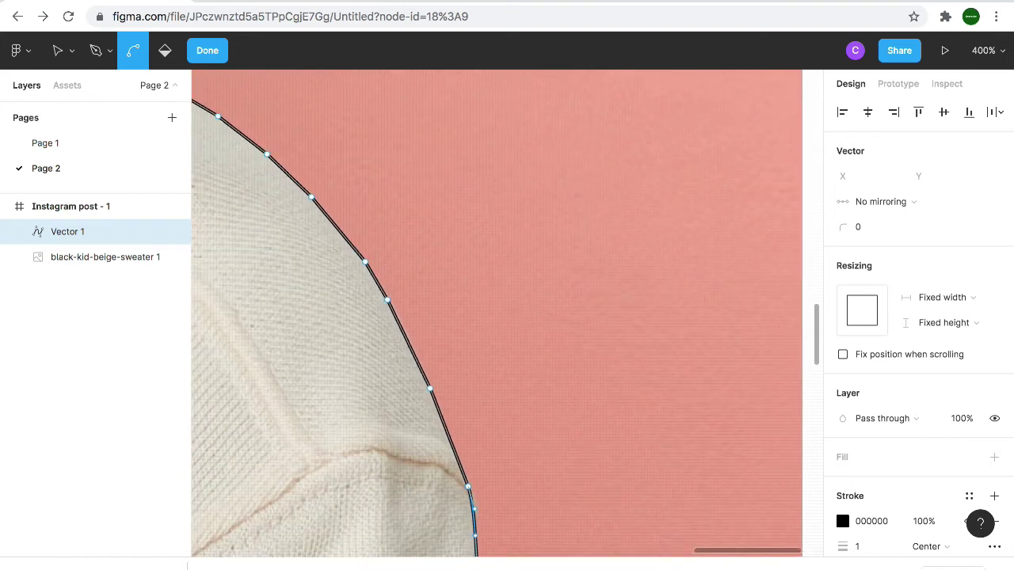
scroll(507, 314, left, 5)
scroll(507, 314, up, 15)
scroll(506, 313, left, 5)
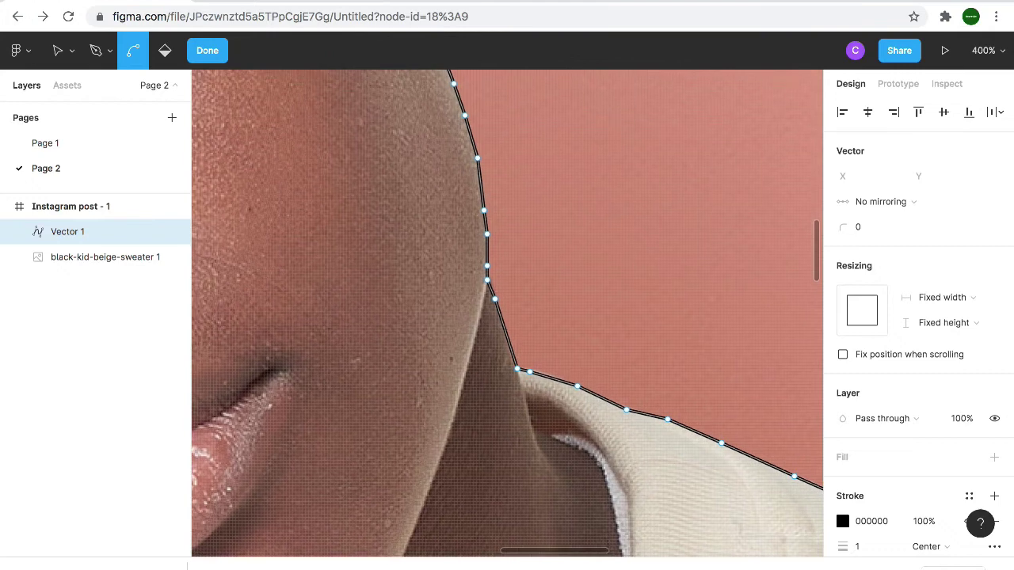
scroll(506, 313, up, 15)
scroll(506, 314, left, 5)
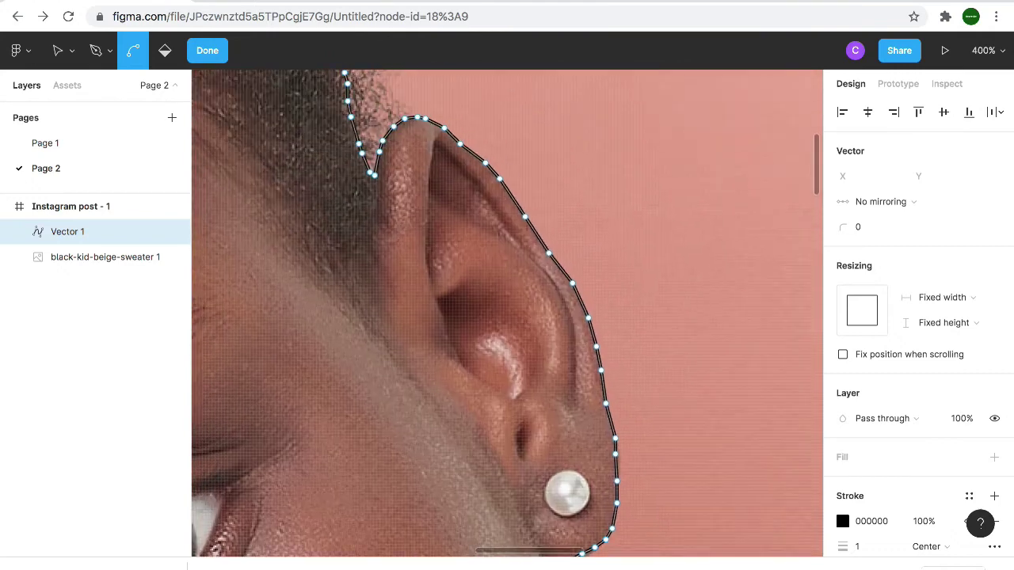
scroll(506, 313, down, 15)
scroll(506, 314, left, 5)
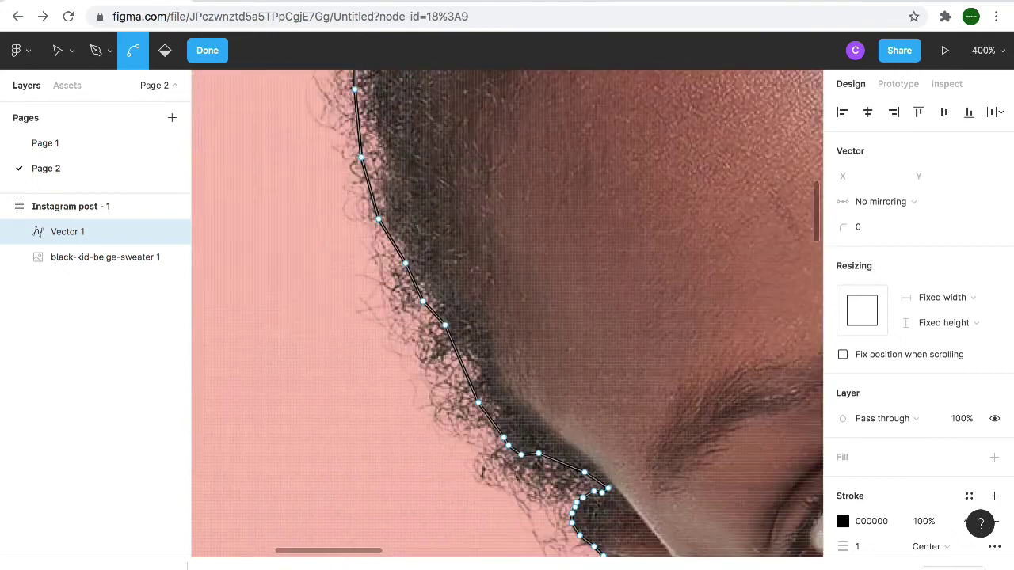
scroll(507, 314, right, 2)
scroll(506, 313, down, 1)
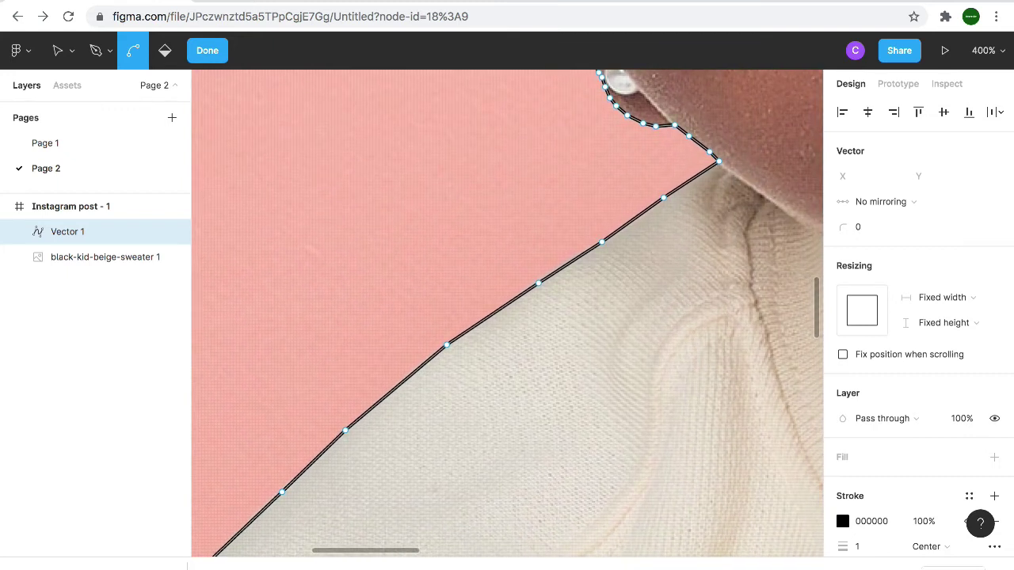
Delete the path point midway along the opposite shoulder's slope and reconnect its two neighbours with a straight Pen segment
click(539, 283)
key(Delete)
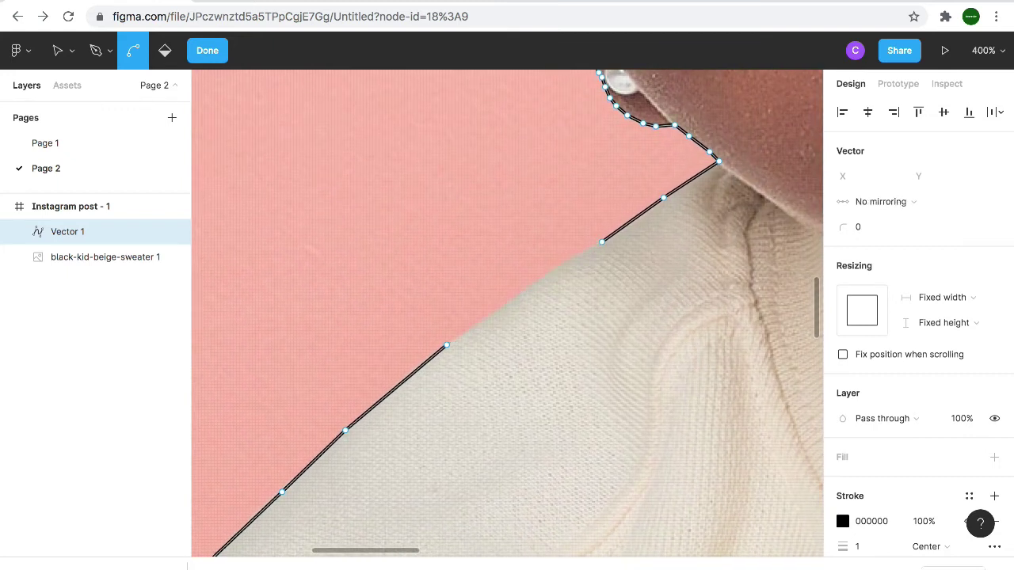
click(95, 50)
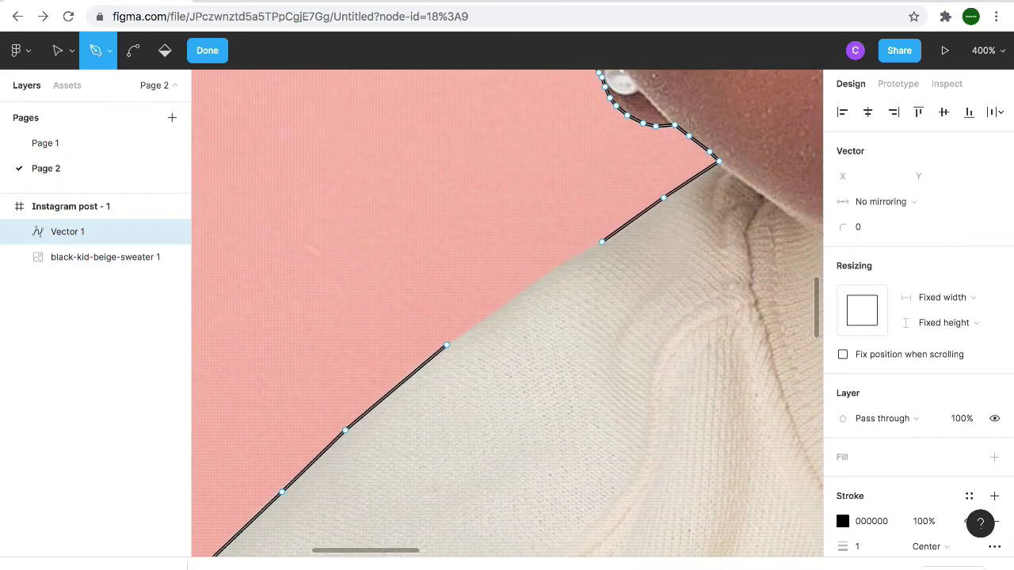
click(602, 242)
click(447, 345)
click(447, 346)
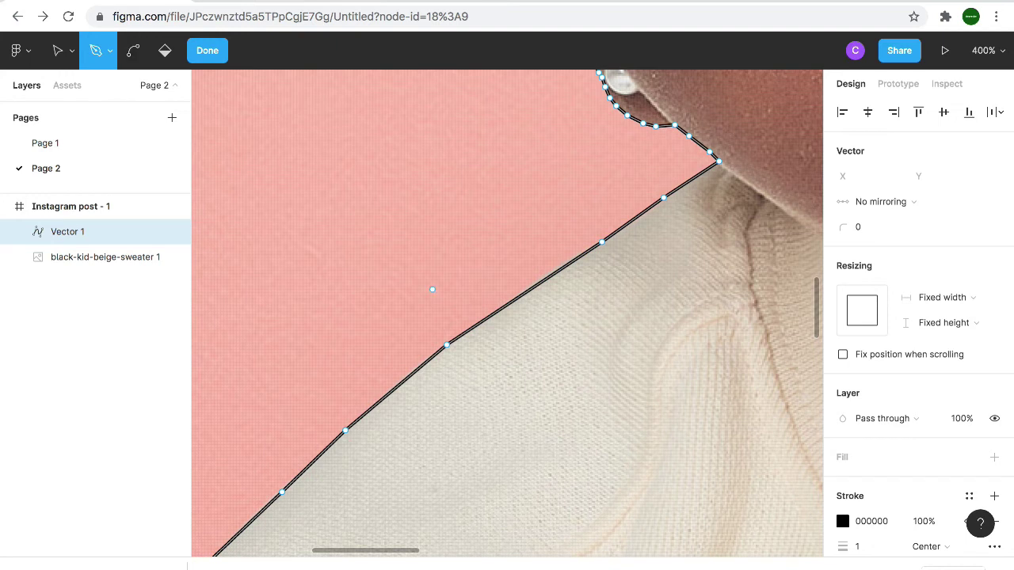
Delete the next two path points down the same shoulder slope
click(57, 50)
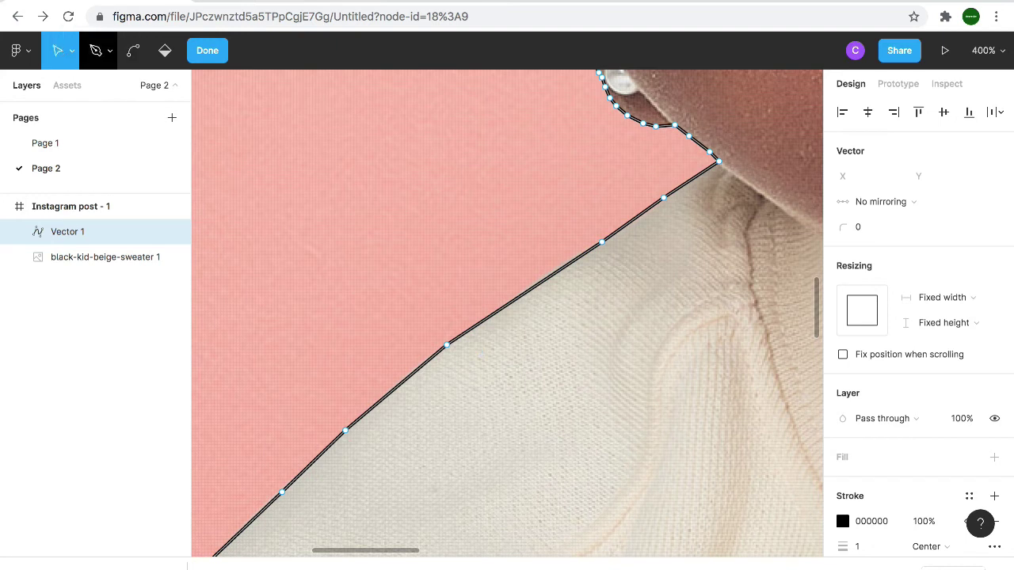
click(95, 50)
key(v)
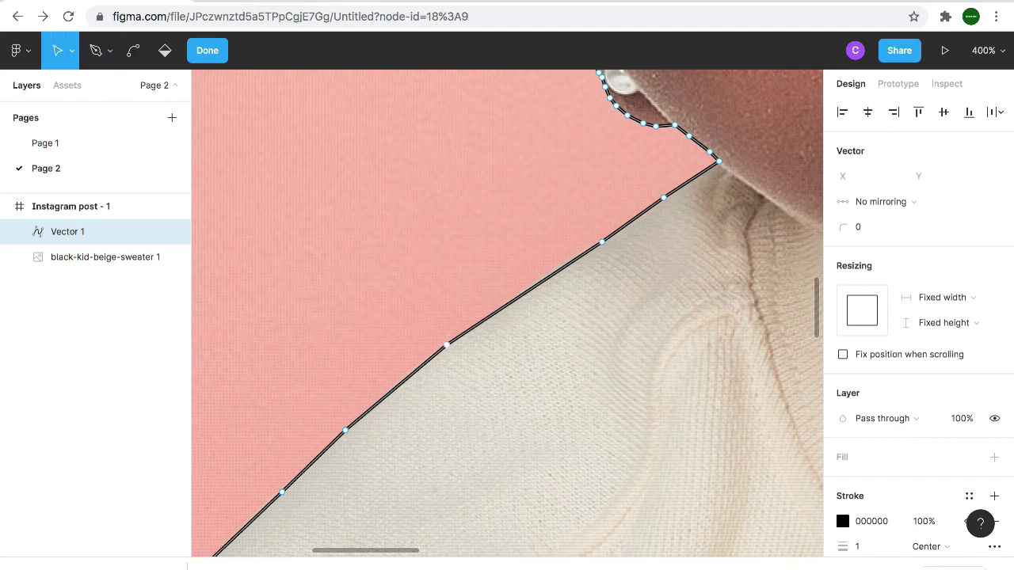
click(447, 345)
key(Delete)
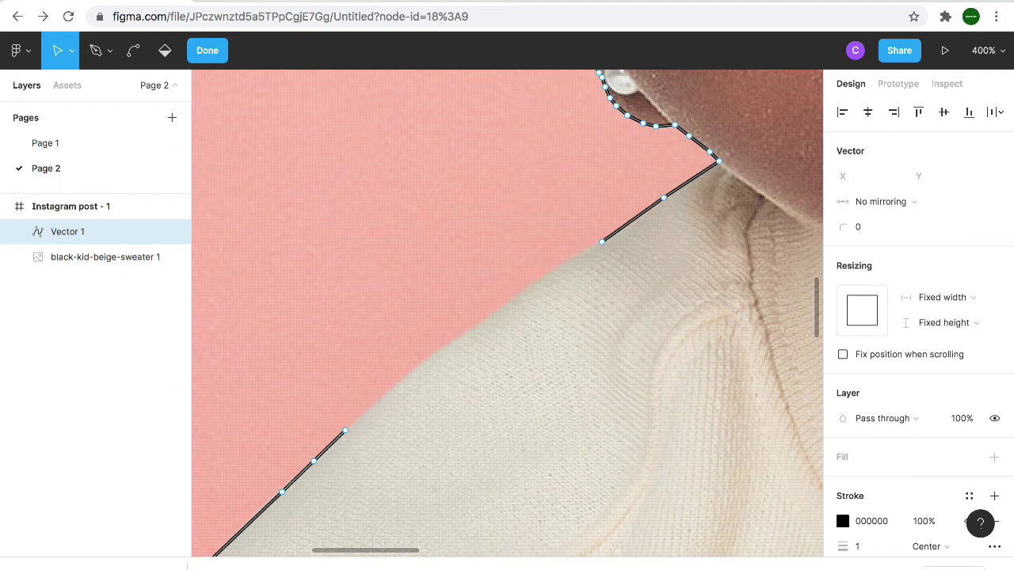
click(345, 430)
key(Delete)
Bridge the gap along the shoulder with a single Pen segment and bend it outward to match the sweater's edge
key(p)
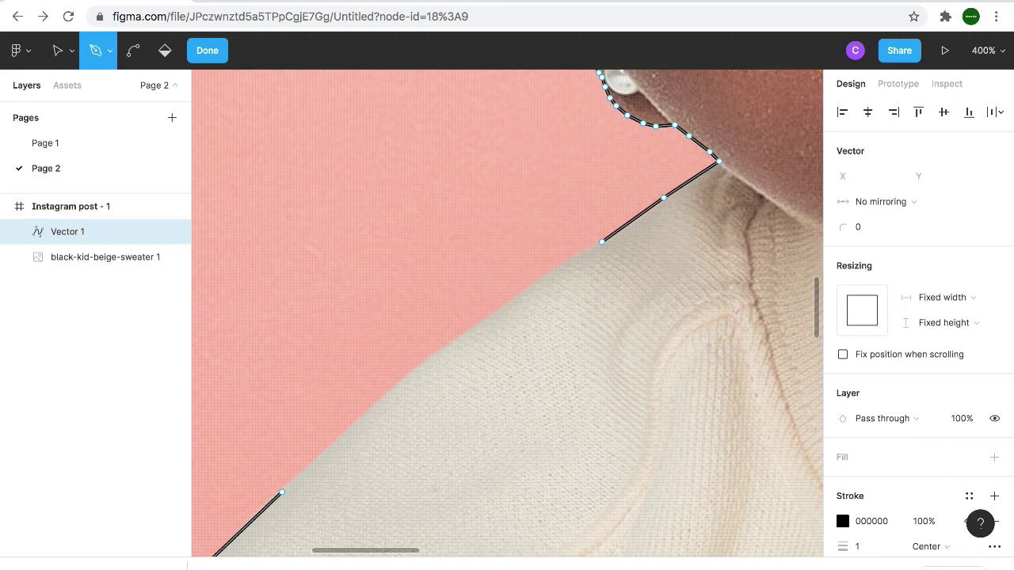
click(600, 242)
click(282, 493)
key(ctrl)
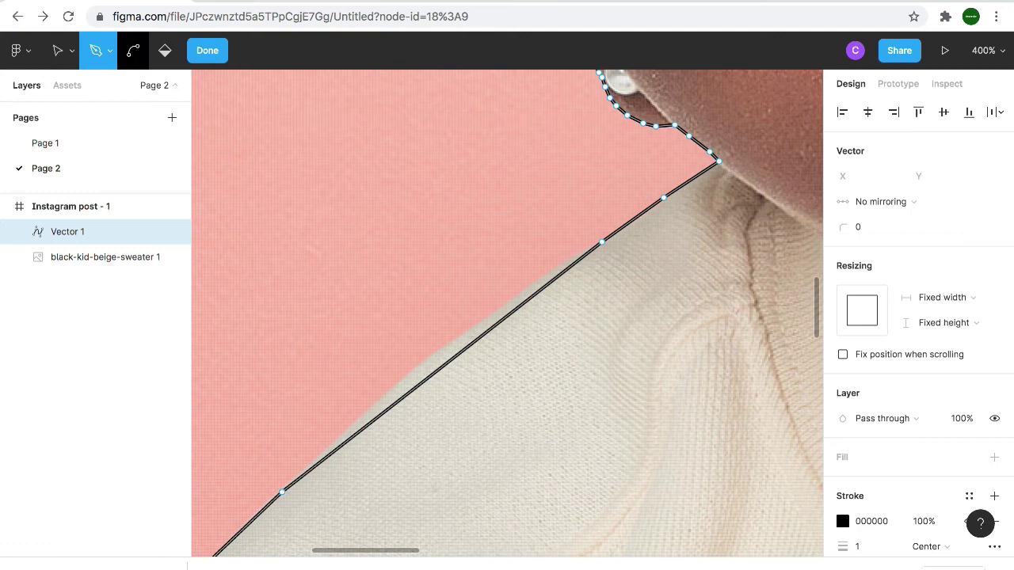
drag(442, 367, 425, 358)
Delete all path points along the cheek between the base of the earlobe and the point where the jaw meets the neck
scroll(424, 358, right, 8)
scroll(425, 358, up, 5)
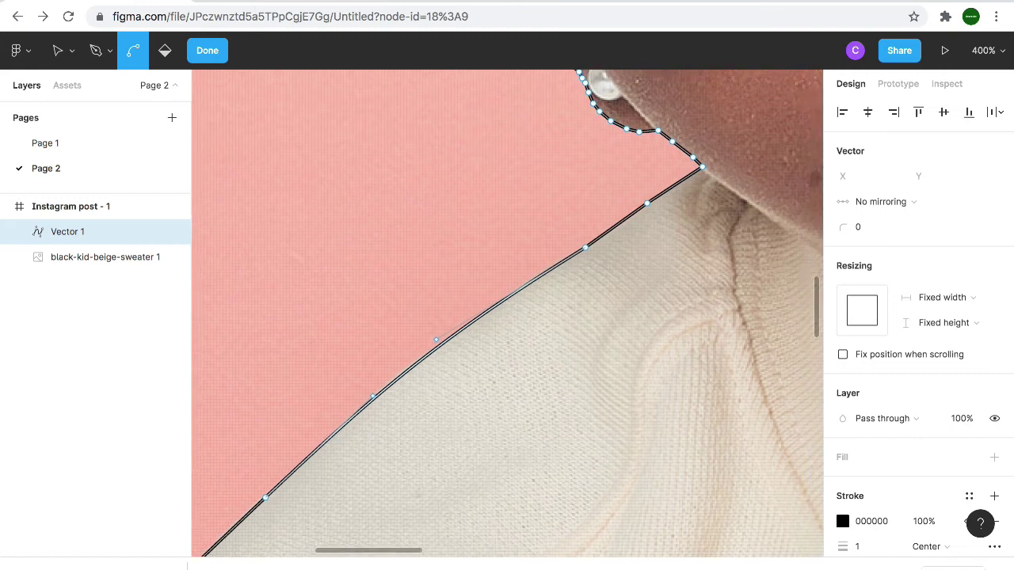
scroll(507, 312, right, 10)
scroll(507, 313, up, 5)
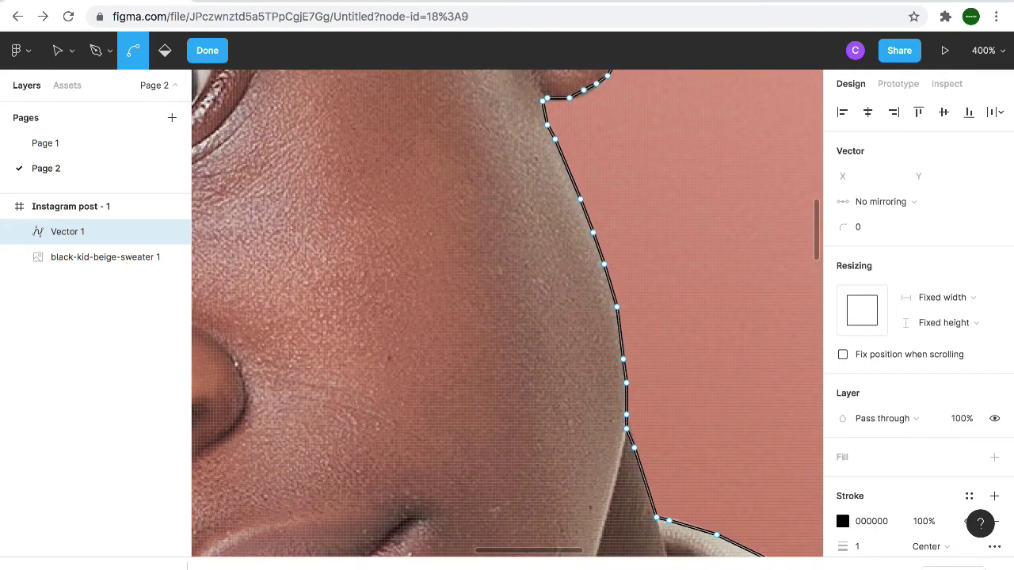
click(581, 199)
key(Delete)
click(594, 233)
key(Delete)
drag(644, 240, 584, 422)
key(Delete)
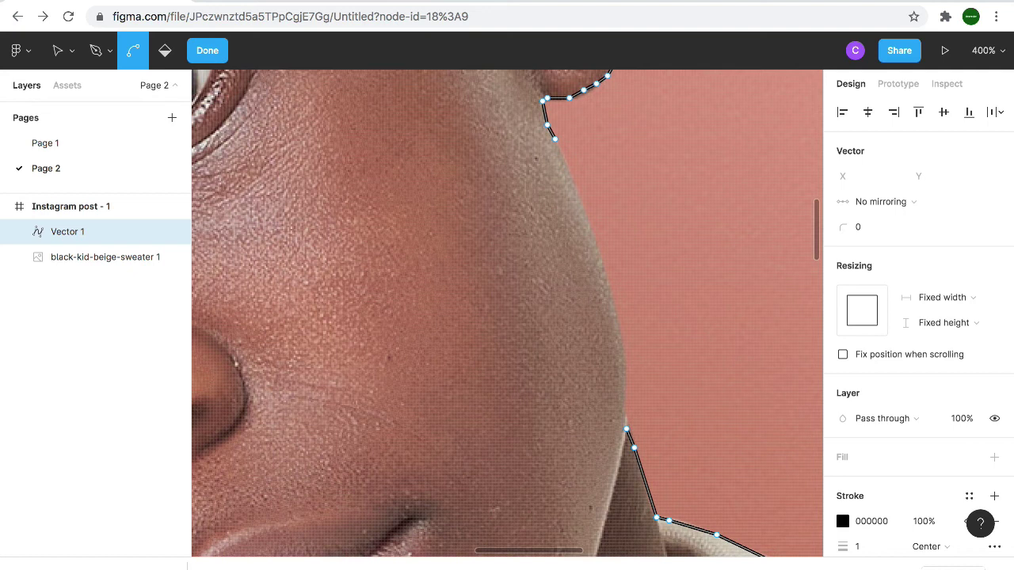
drag(555, 141, 528, 120)
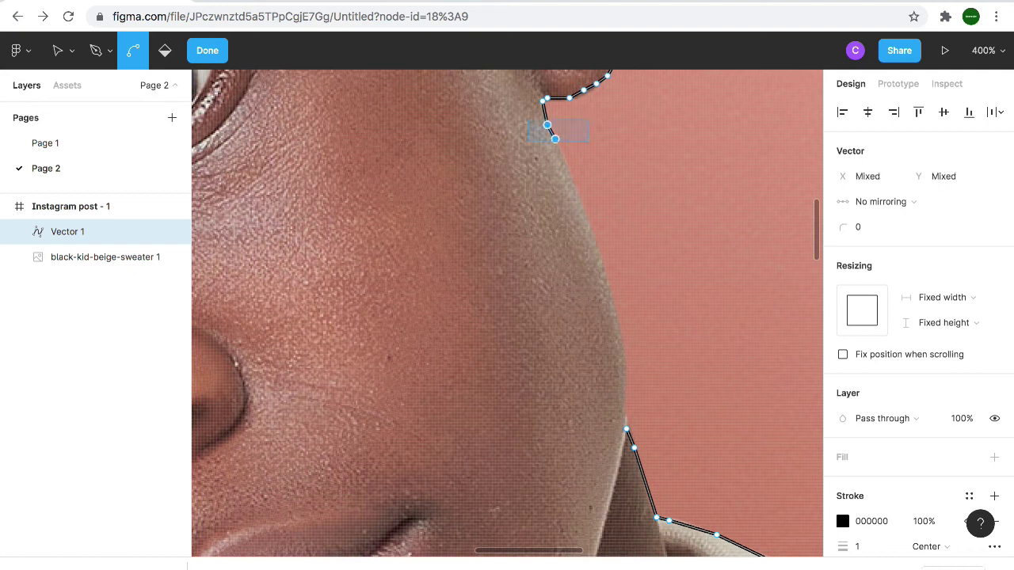
key(Delete)
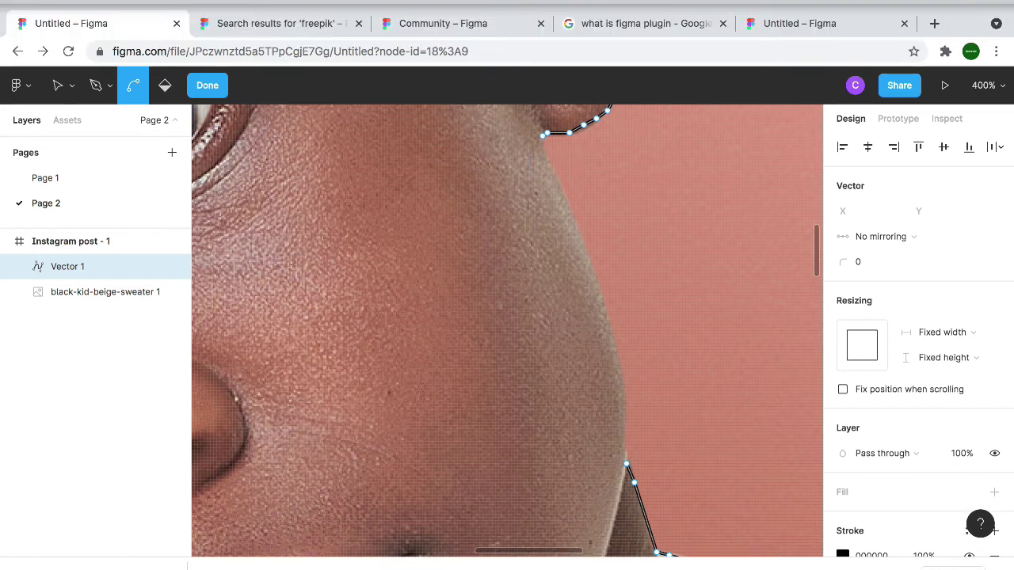
Join the earlobe point to the jaw point with one Pen segment and bend it outward along the cheek
click(96, 85)
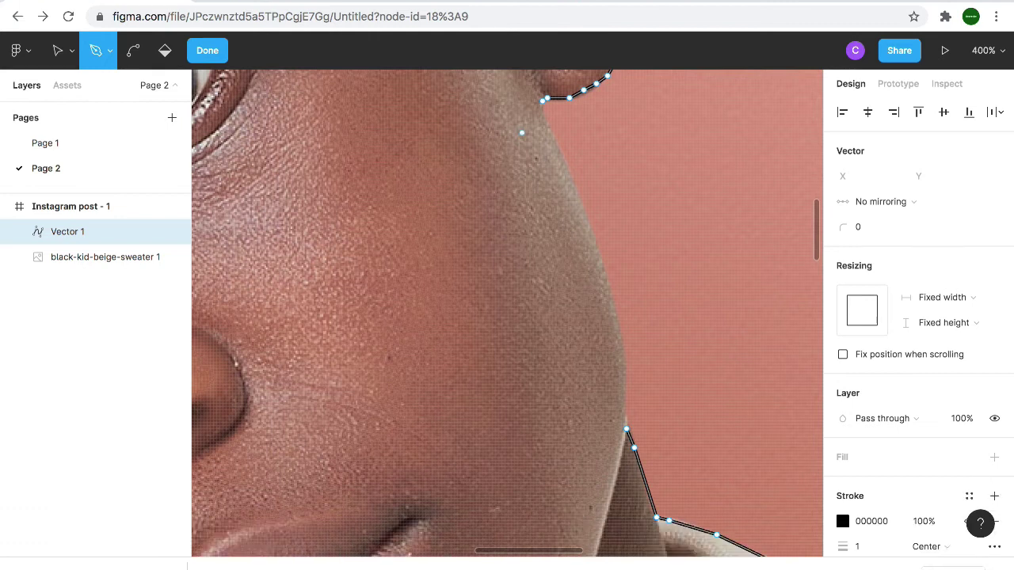
click(543, 100)
click(626, 428)
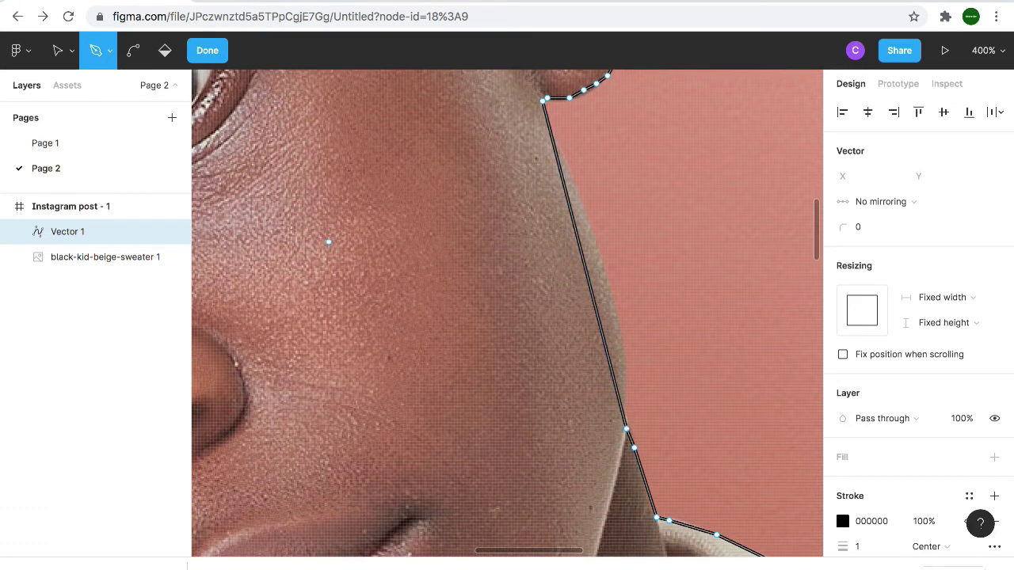
click(133, 51)
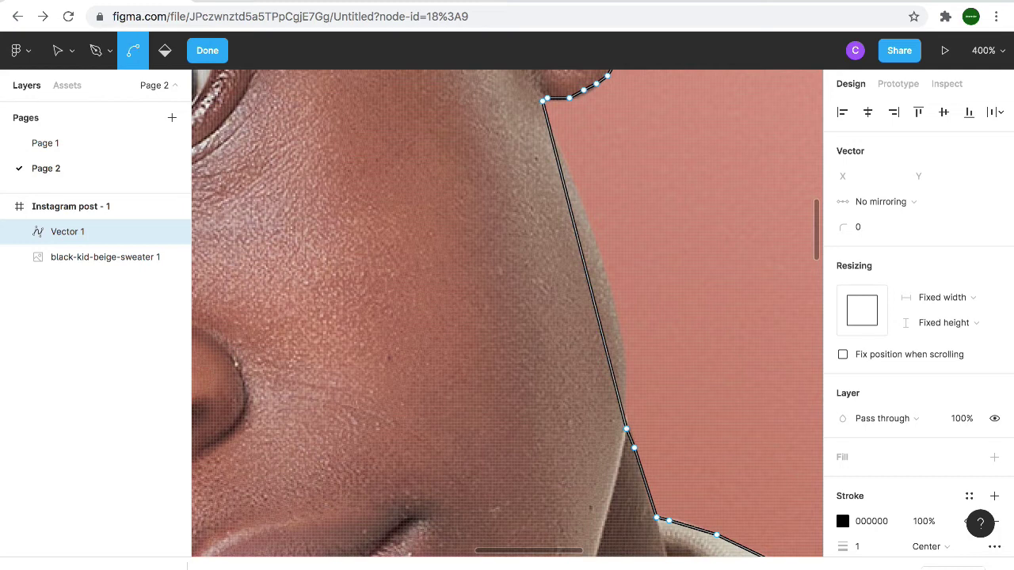
drag(583, 262, 612, 264)
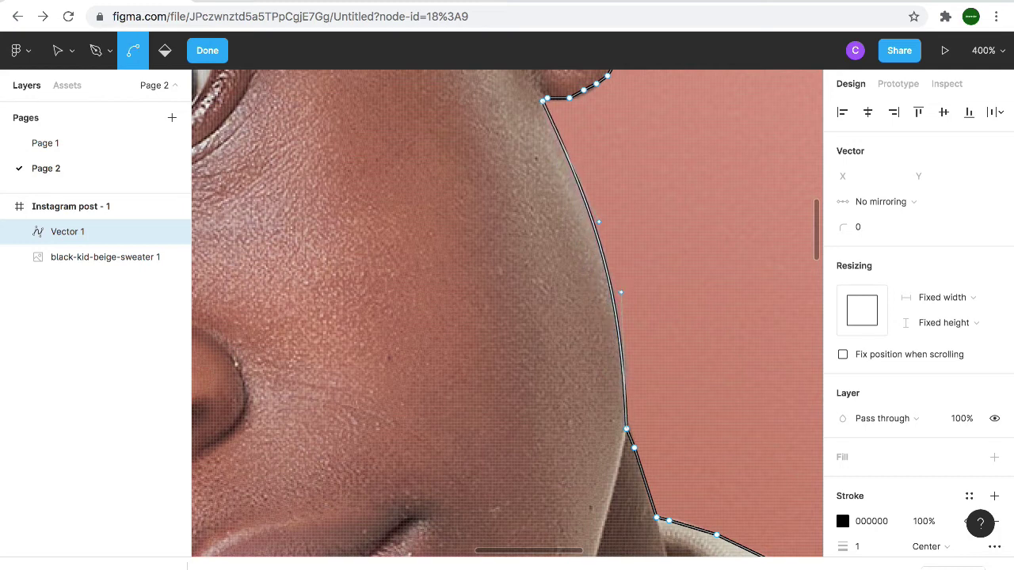
Adjust the curve handles at the earlobe and jaw points so the bent segment follows the cheek
mouse_move(543, 100)
mouse_down()
mouse_move(533, 108)
mouse_move(554, 127)
mouse_move(546, 106)
mouse_up()
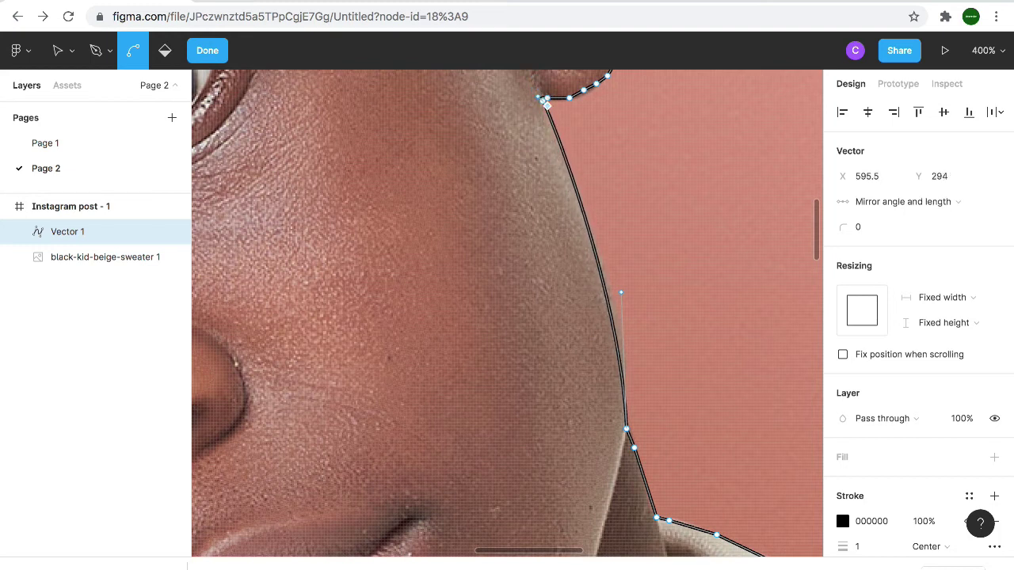
drag(546, 105, 546, 113)
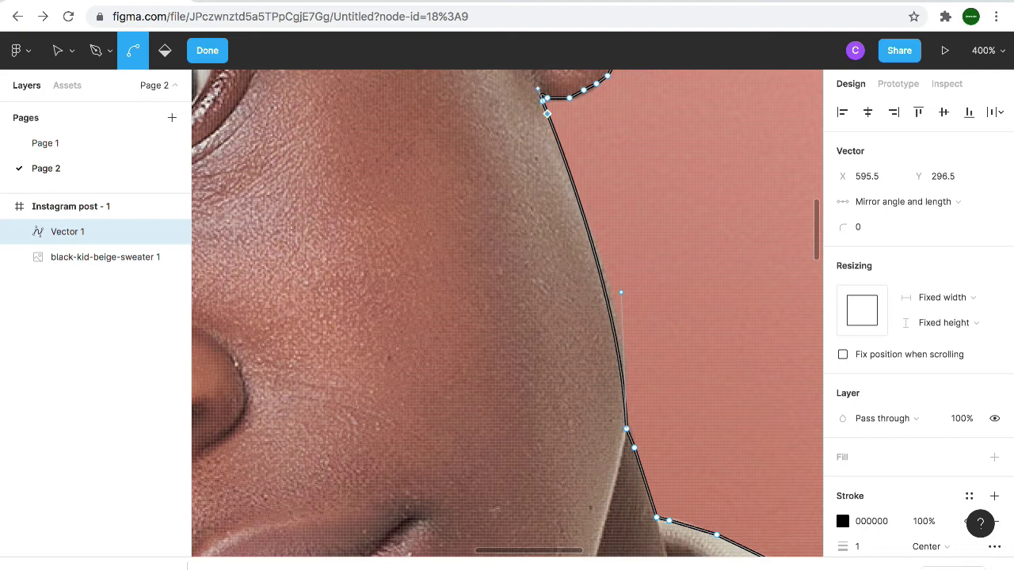
drag(621, 292, 631, 292)
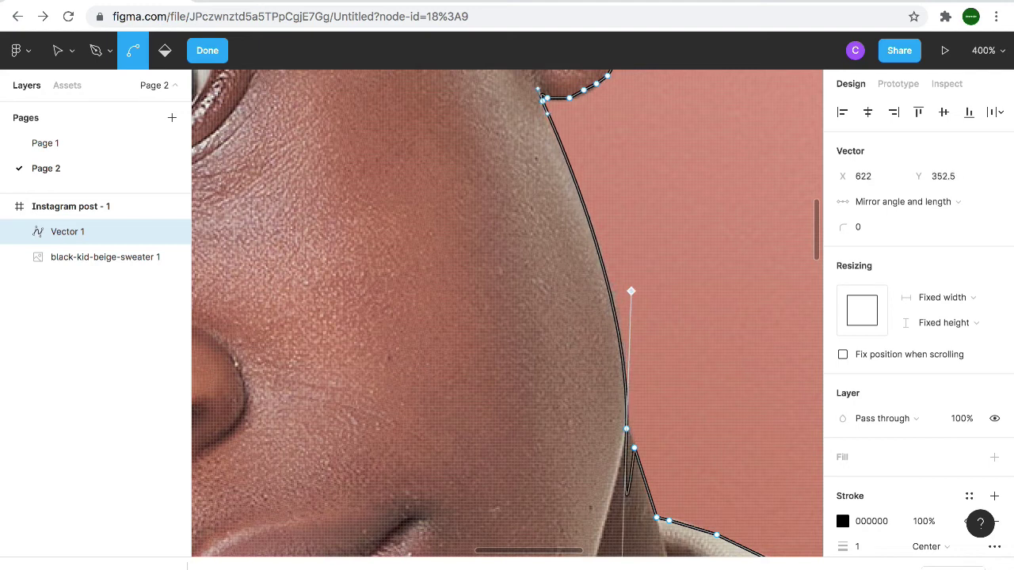
scroll(507, 313, up, 15)
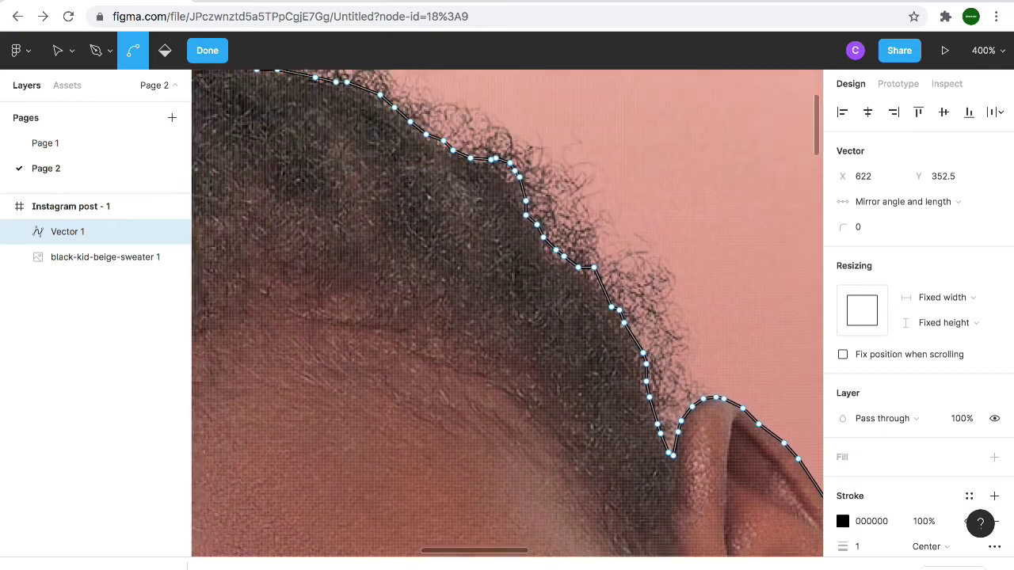
scroll(507, 313, down, 10)
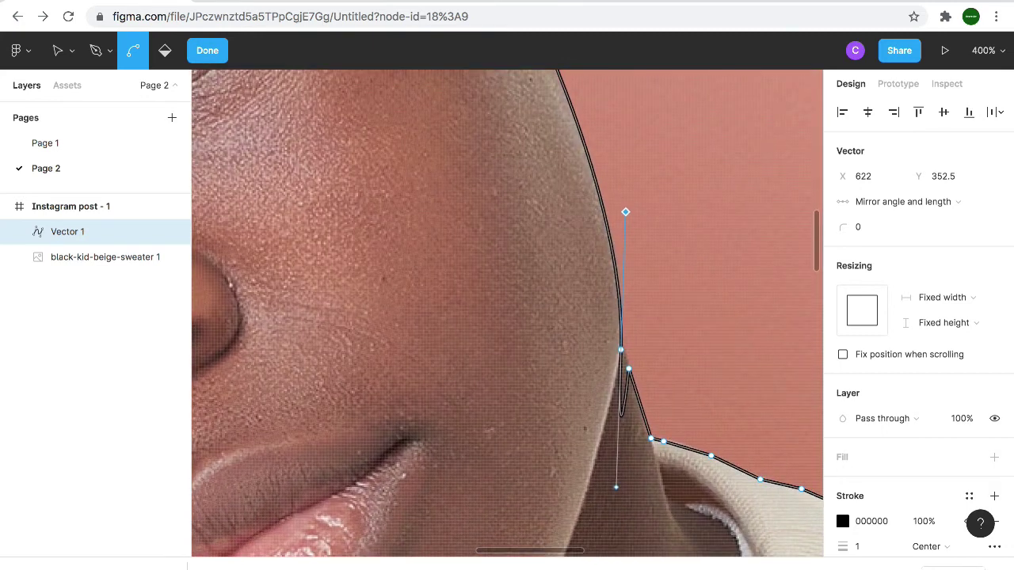
drag(616, 487, 611, 455)
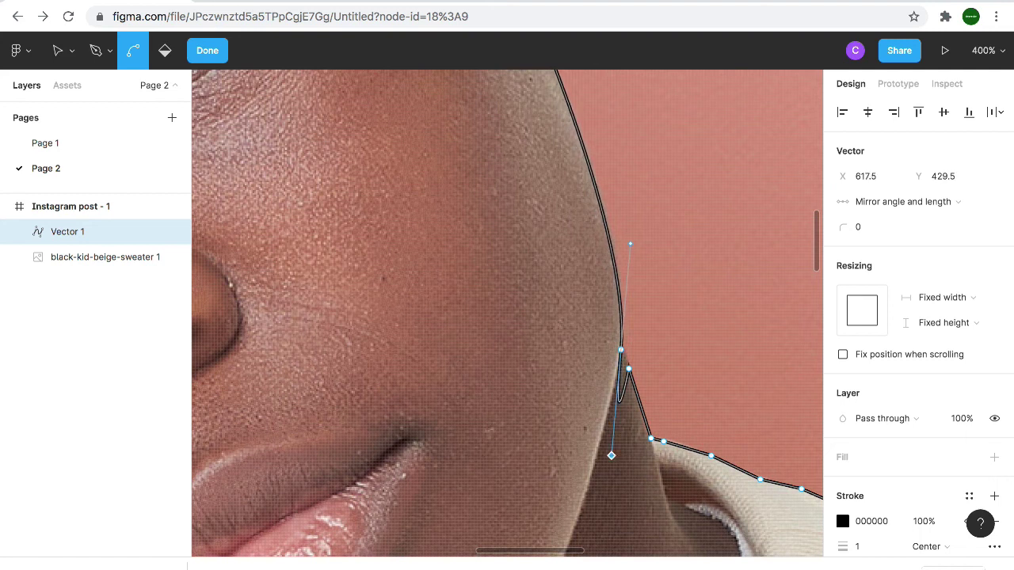
Delete the neck point just below the jaw and join the jaw point to the sweater collar point with the Pen tool
click(629, 369)
key(Delete)
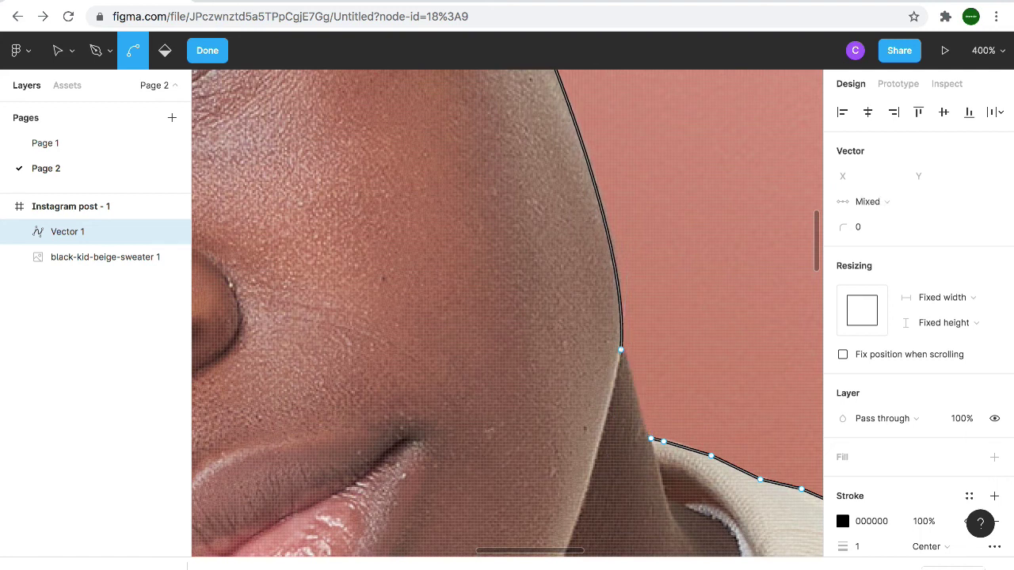
key(p)
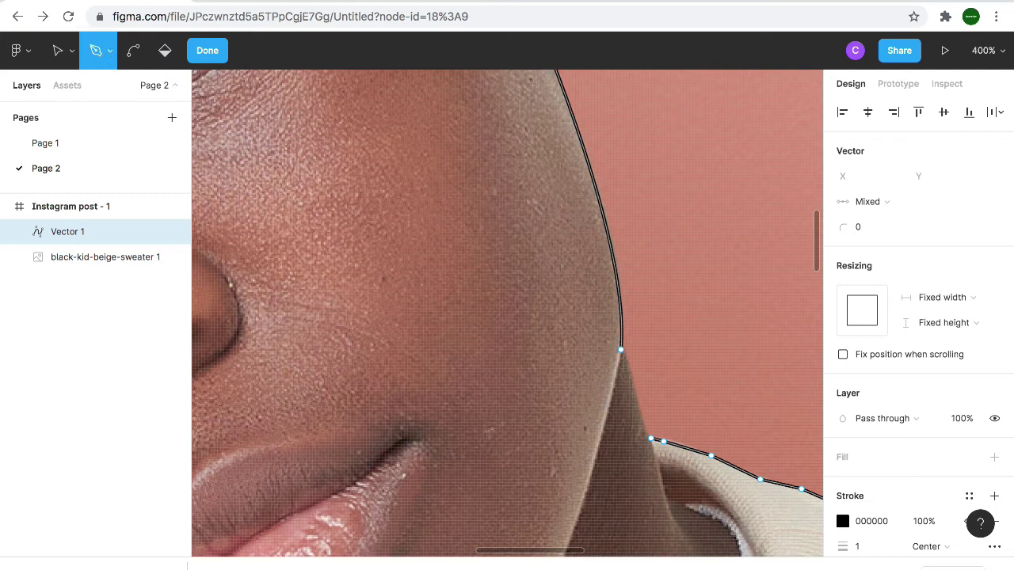
click(621, 349)
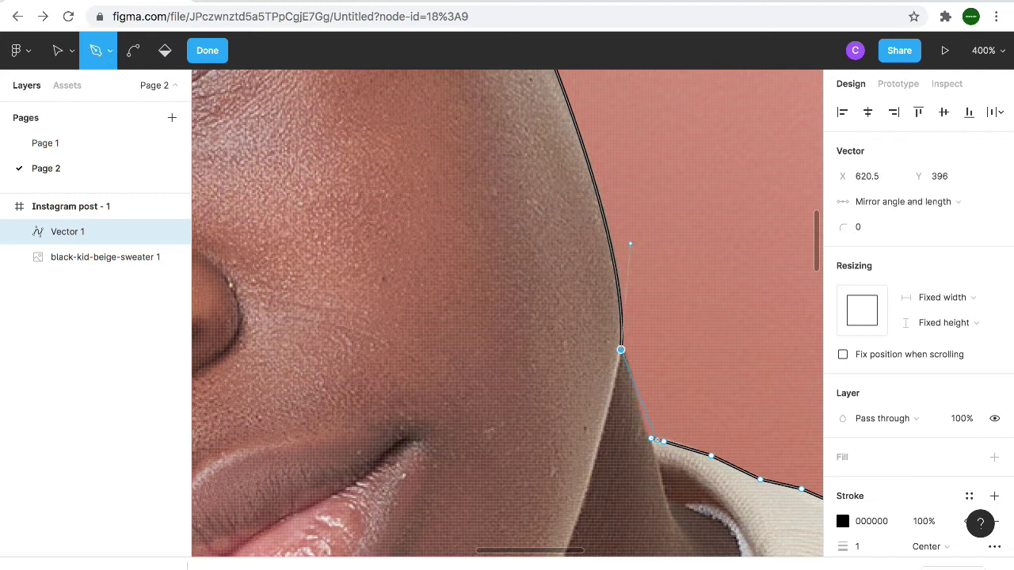
key(Escape)
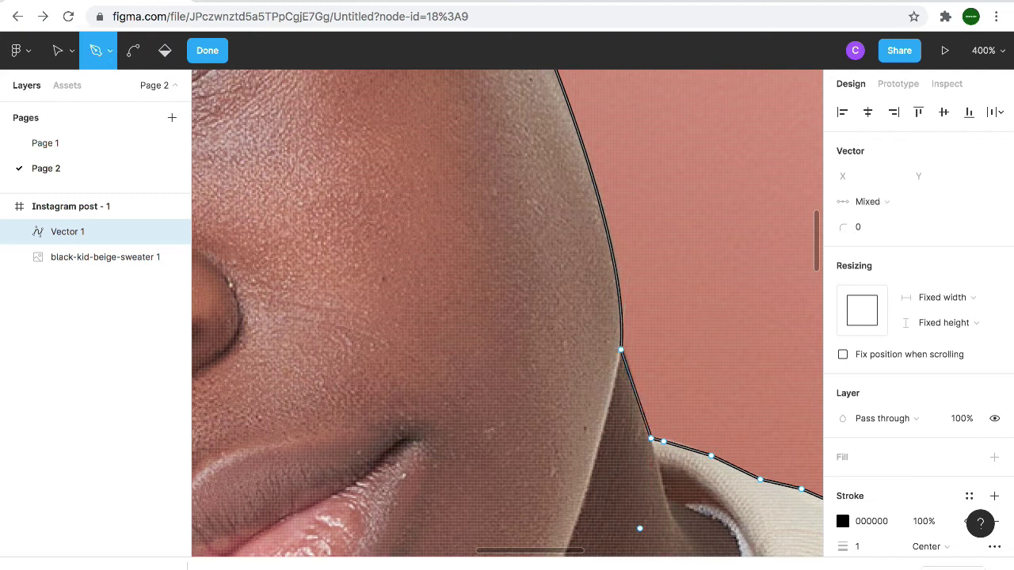
Check the whole traced outline, including the jaw and earlobe points, and finish editing the vector path
key(ctrl+minus)
key(ctrl+minus)
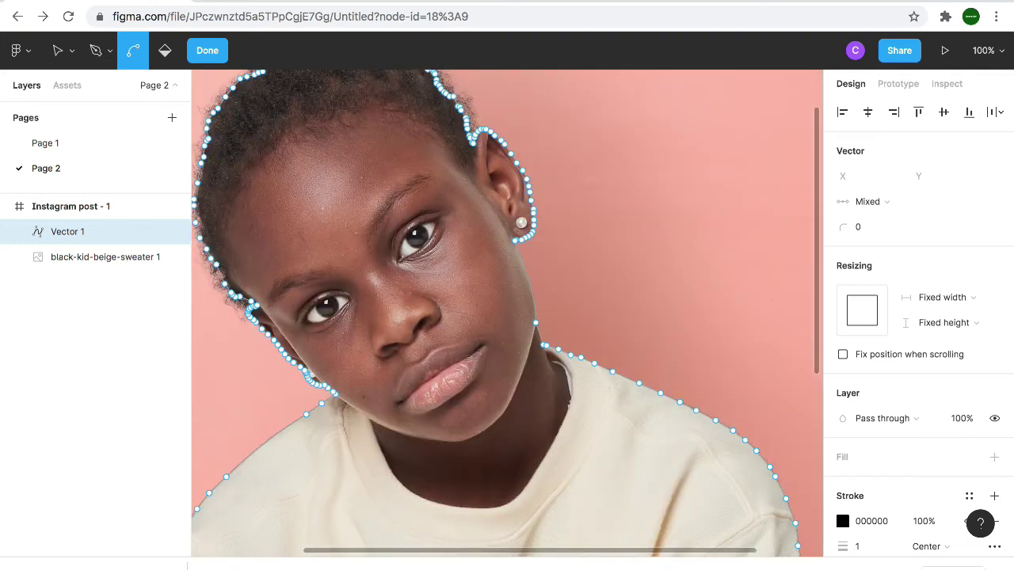
scroll(638, 529, down, 2)
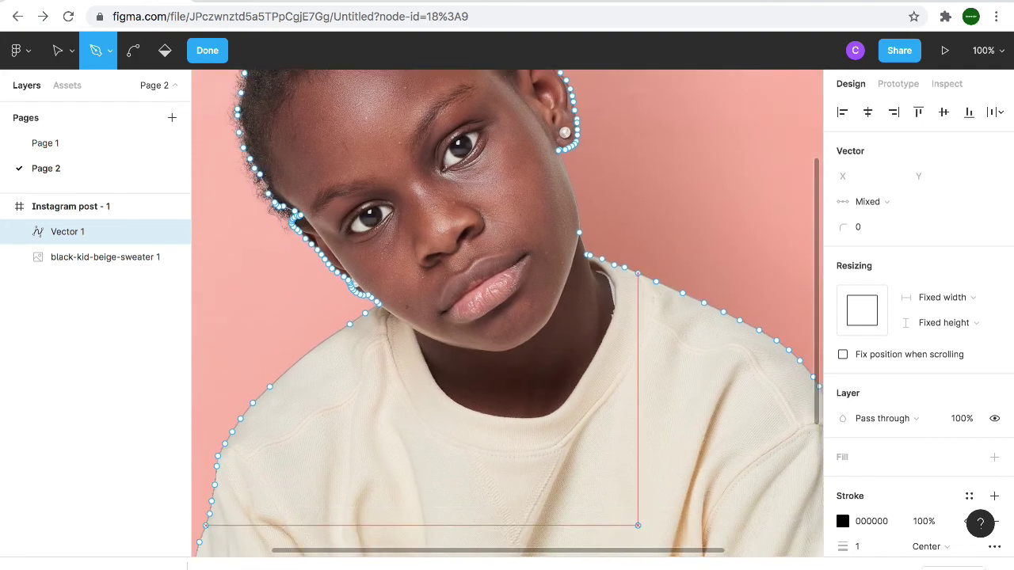
scroll(638, 528, down, 10)
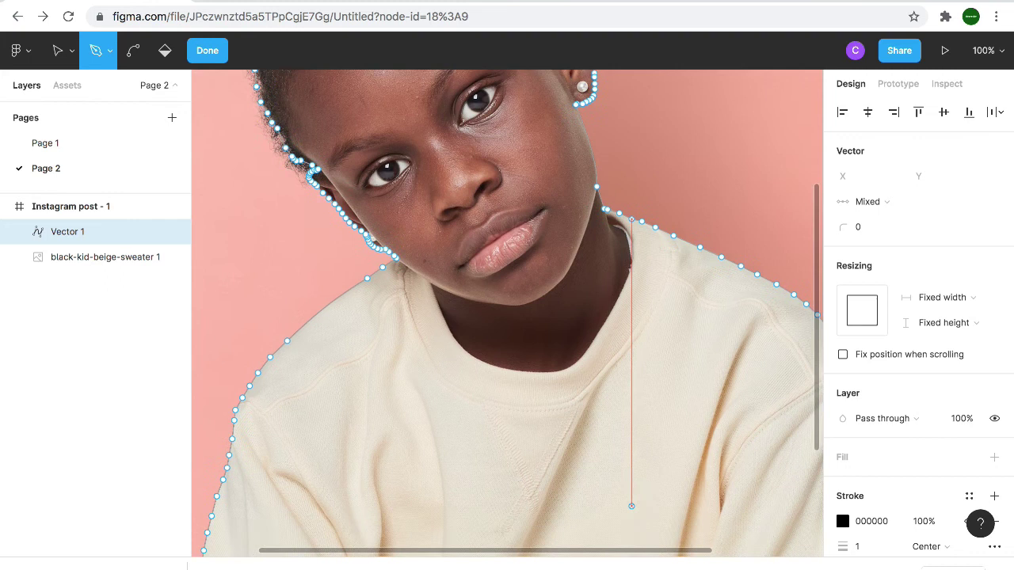
scroll(632, 502, up, 10)
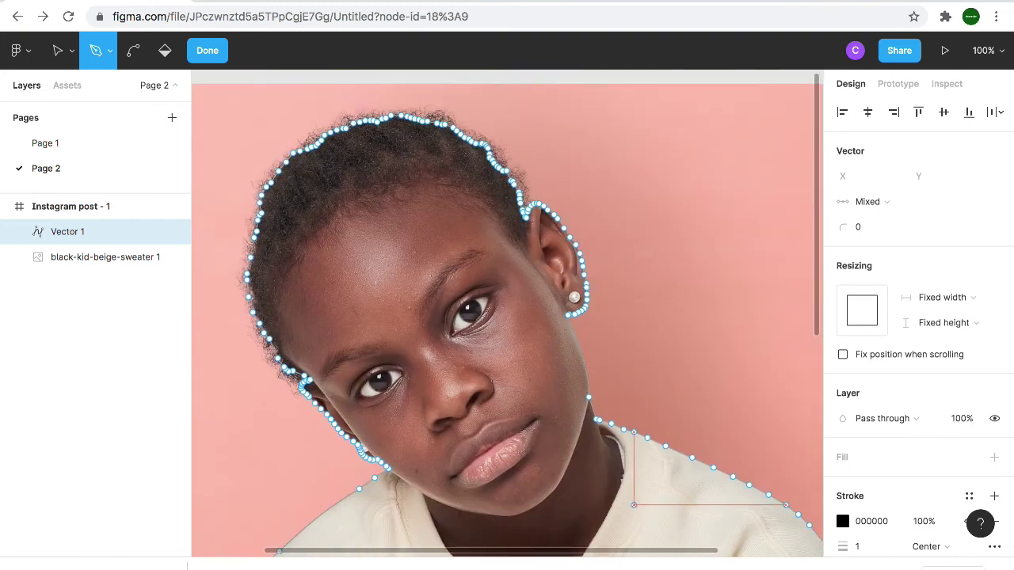
click(587, 394)
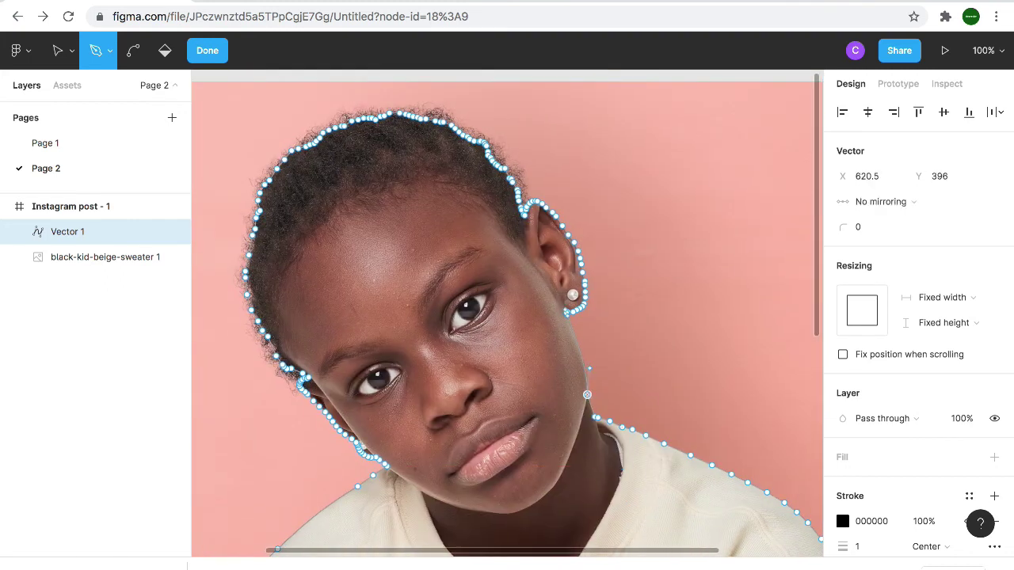
click(565, 310)
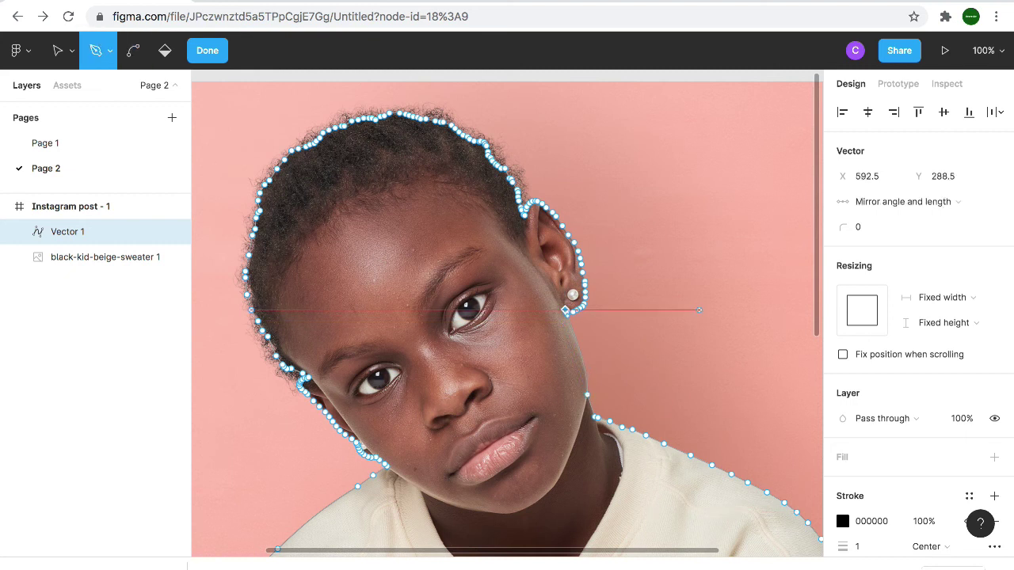
click(206, 50)
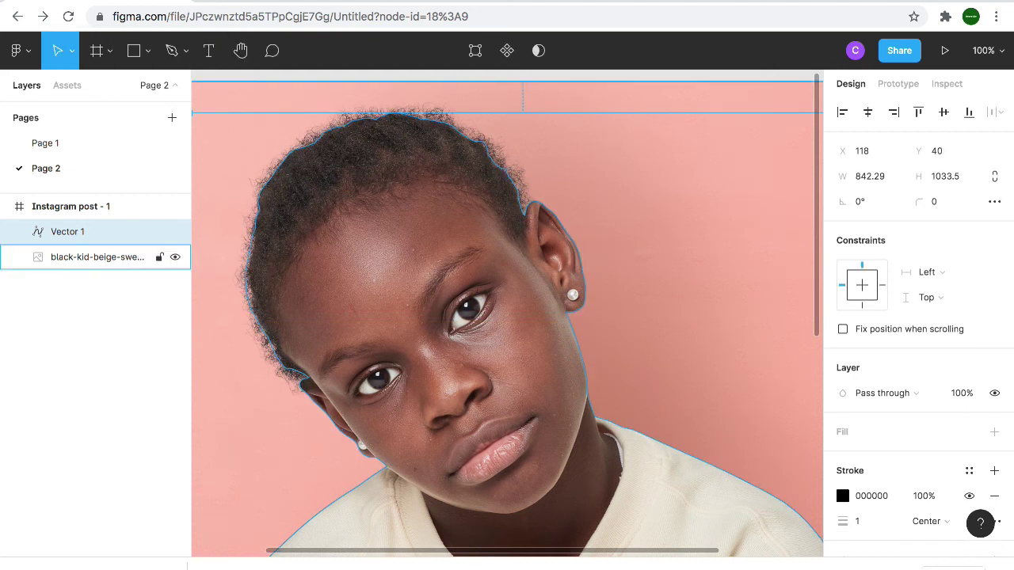
Add a solid fill to the traced silhouette vector and set its colour to dark blue 2A2E93
key(ctrl+minus)
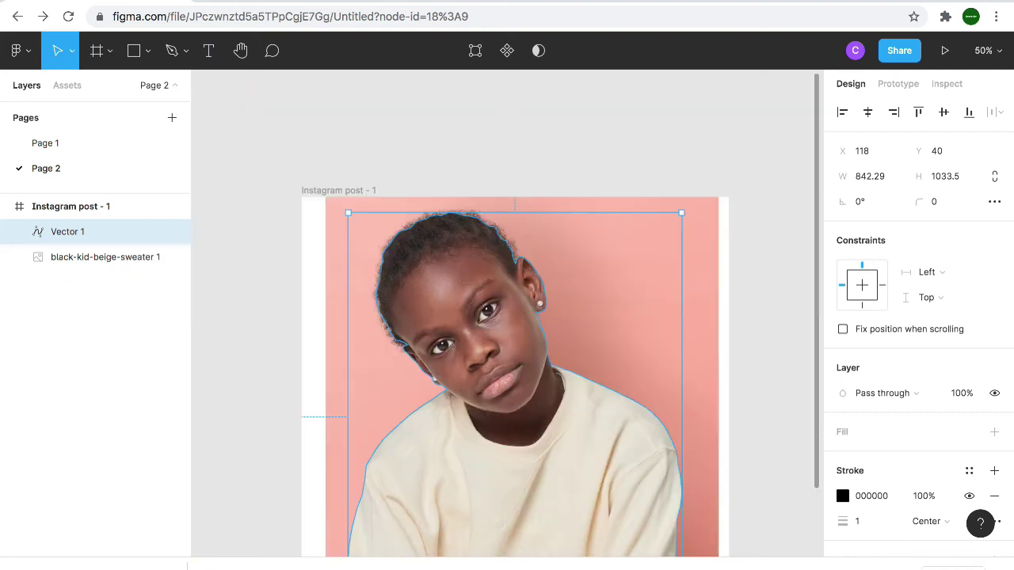
scroll(507, 317, down, 5)
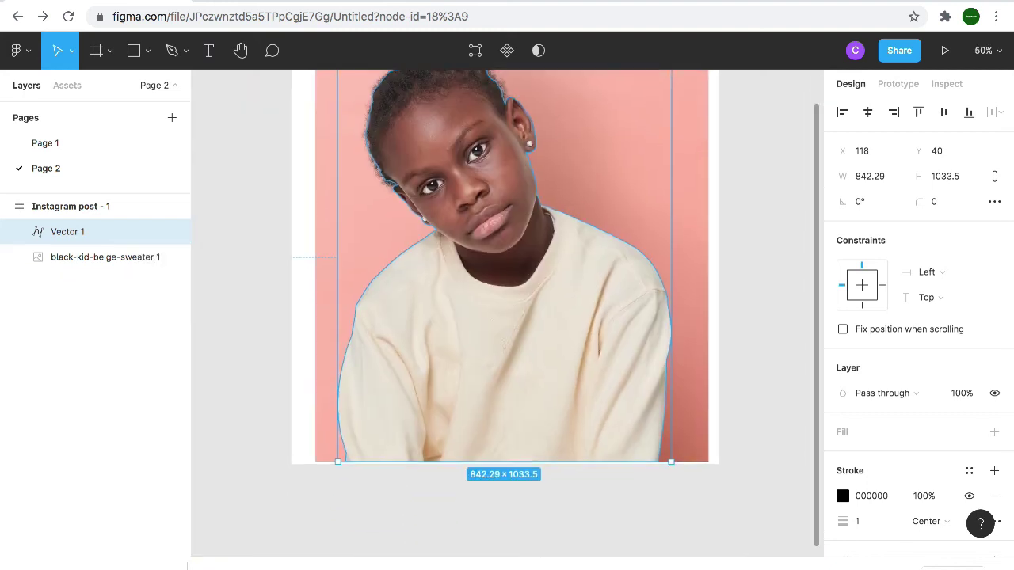
click(994, 432)
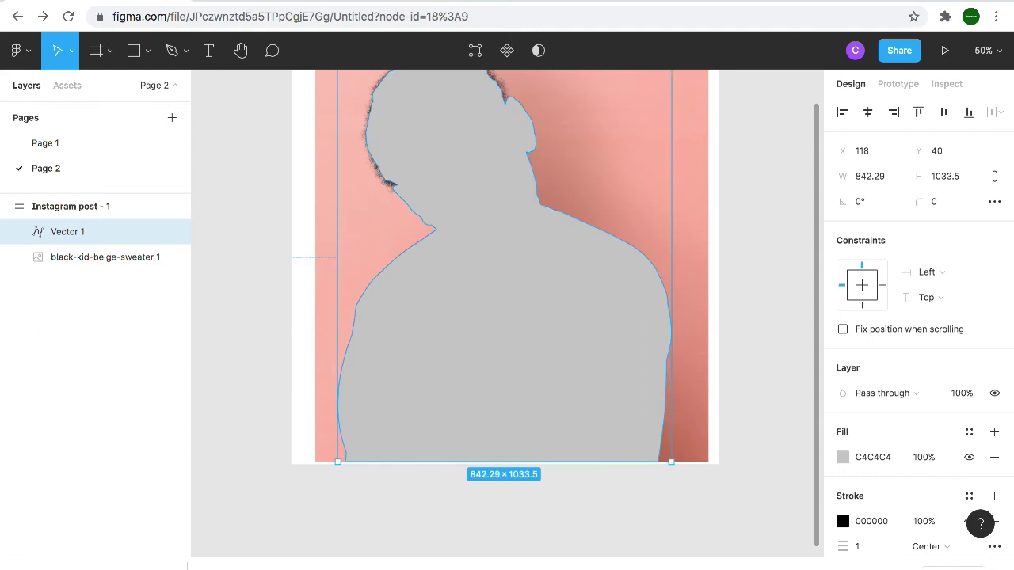
click(843, 457)
click(697, 212)
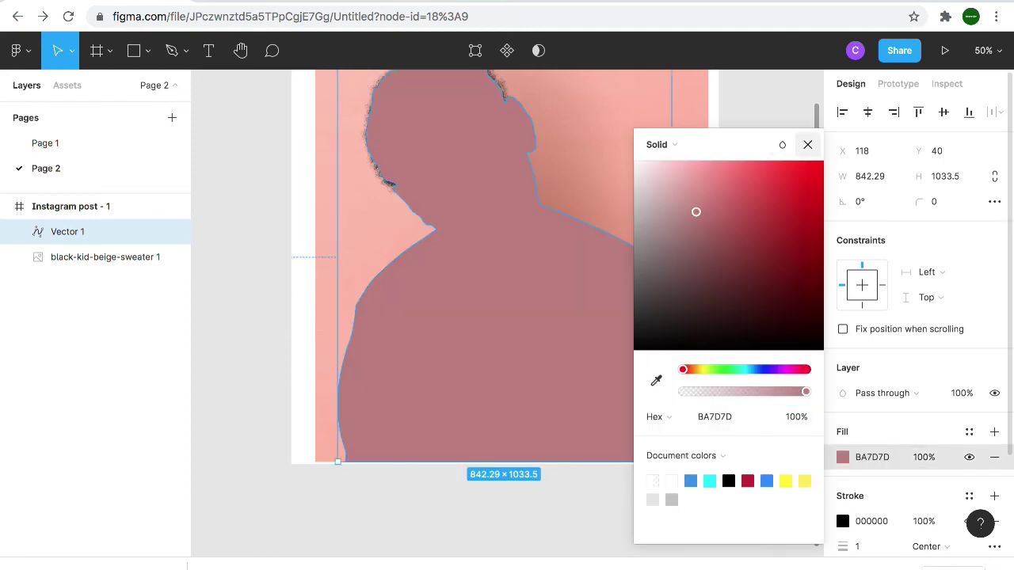
click(746, 275)
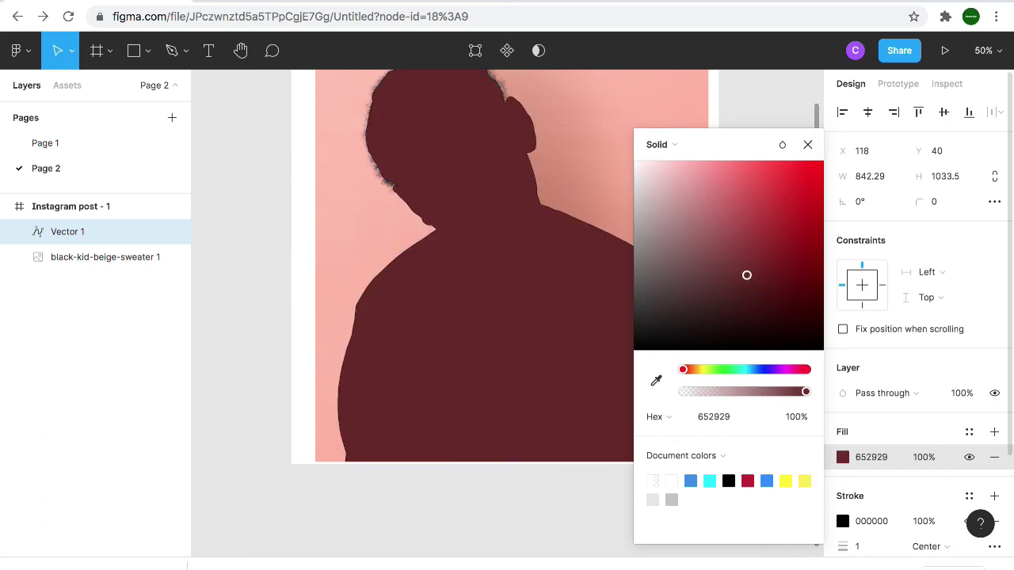
click(682, 311)
click(801, 274)
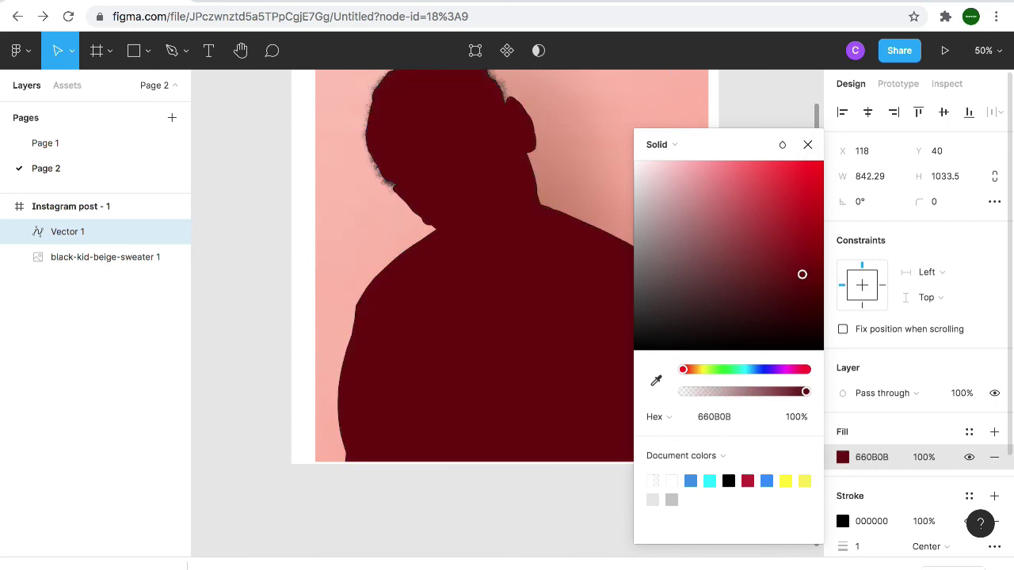
click(769, 369)
click(769, 240)
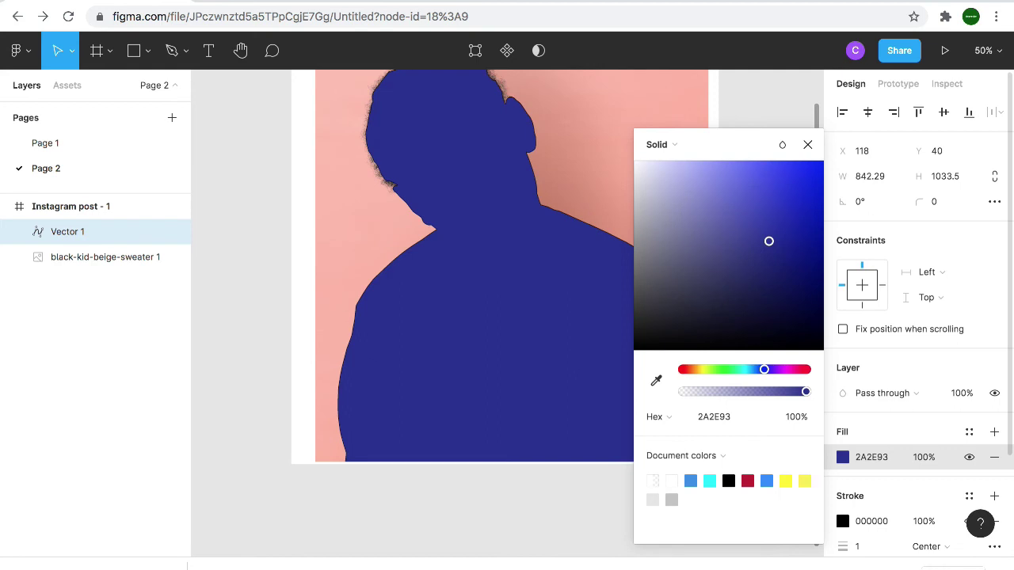
click(807, 144)
Send the filled silhouette vector to the back, behind the photo
scroll(507, 317, up, 2)
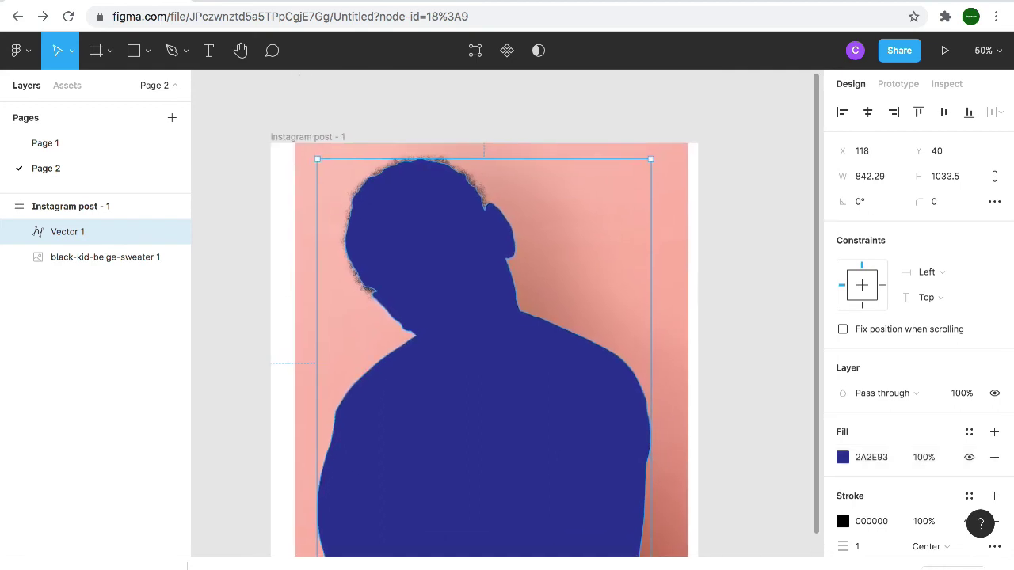
scroll(507, 316, down, 1)
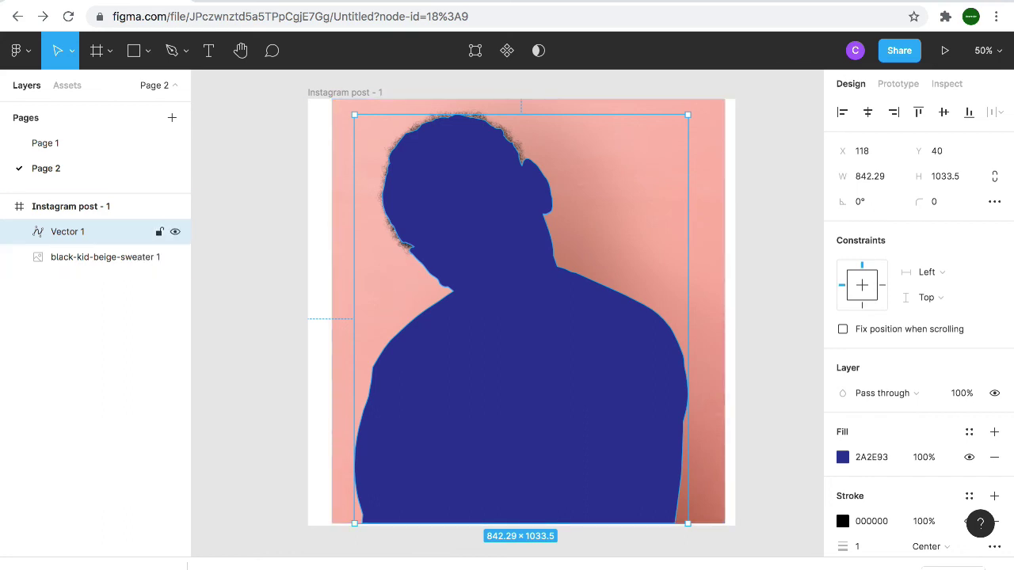
right_click(478, 92)
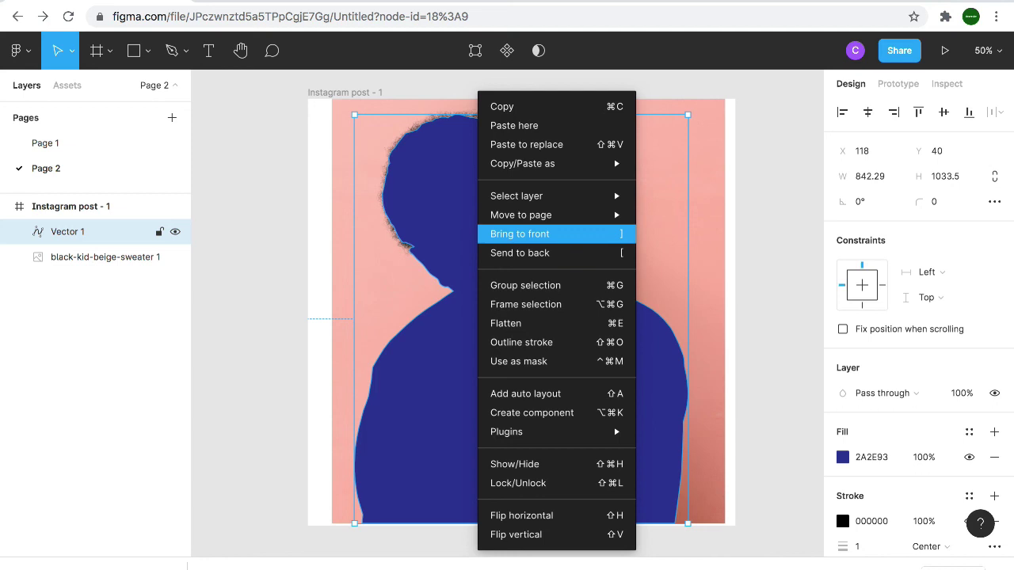
click(520, 252)
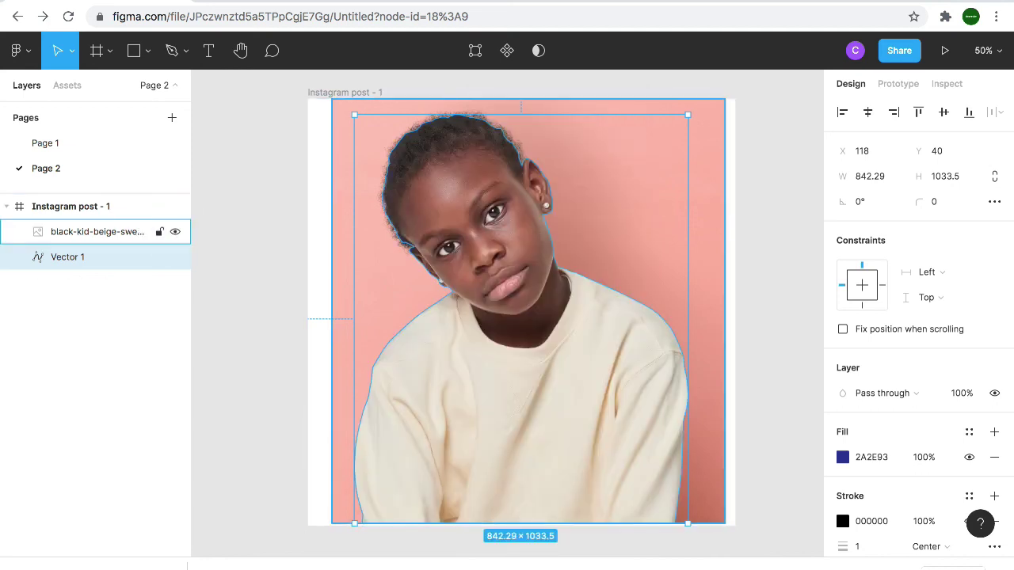
Select the silhouette vector together with the photo, apply the vector as a mask, and clear the selection
click(95, 231)
click(79, 257)
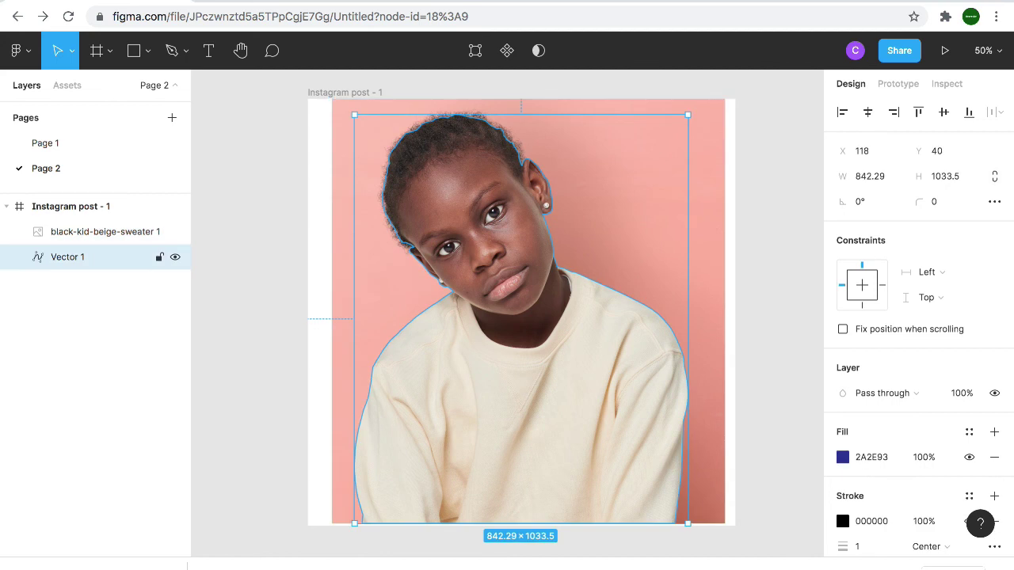
shift+click(95, 231)
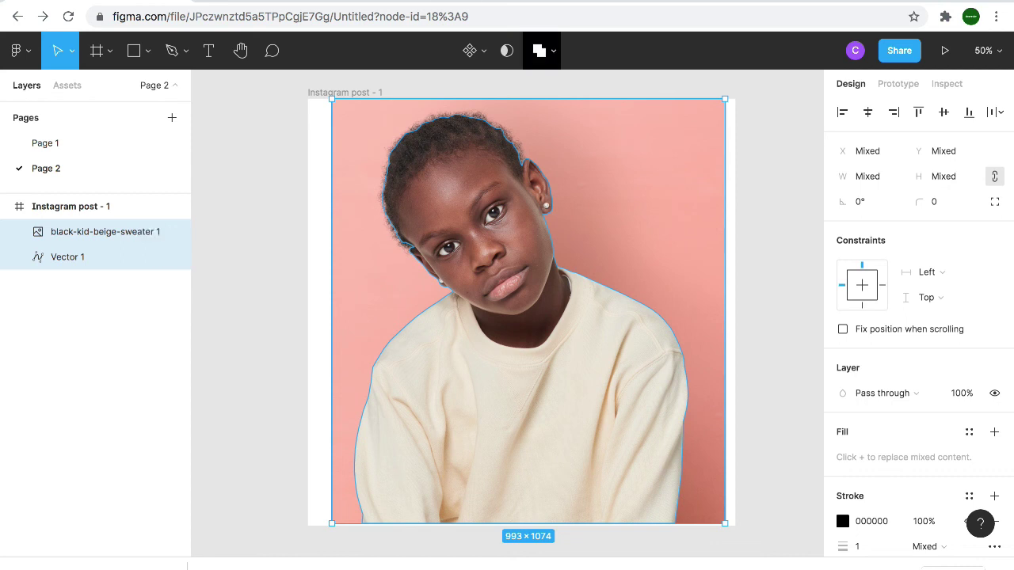
click(507, 50)
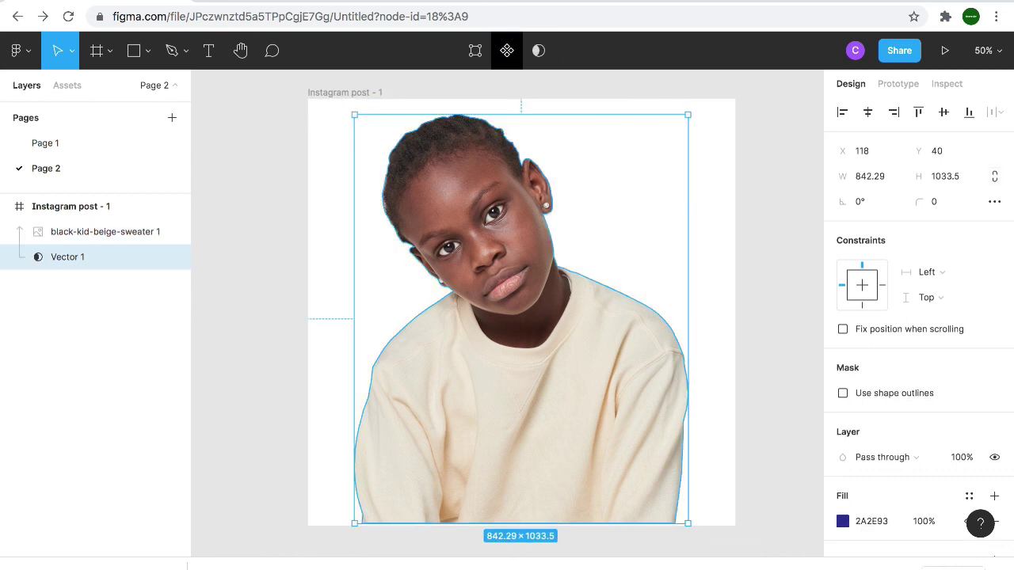
click(780, 316)
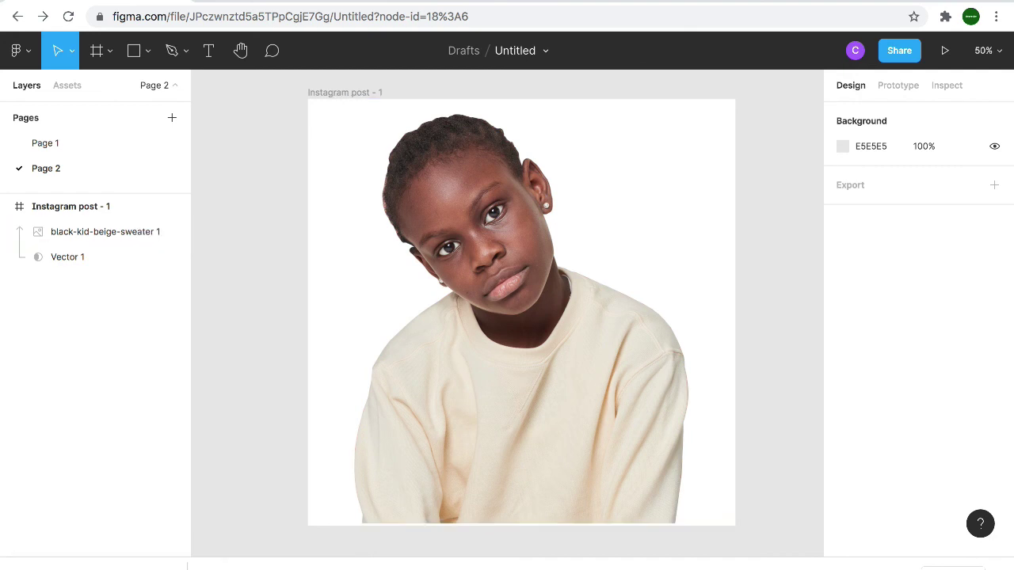
Try moving the photo layer on its own within the mask, and undo the move
drag(761, 84, 327, 460)
click(321, 462)
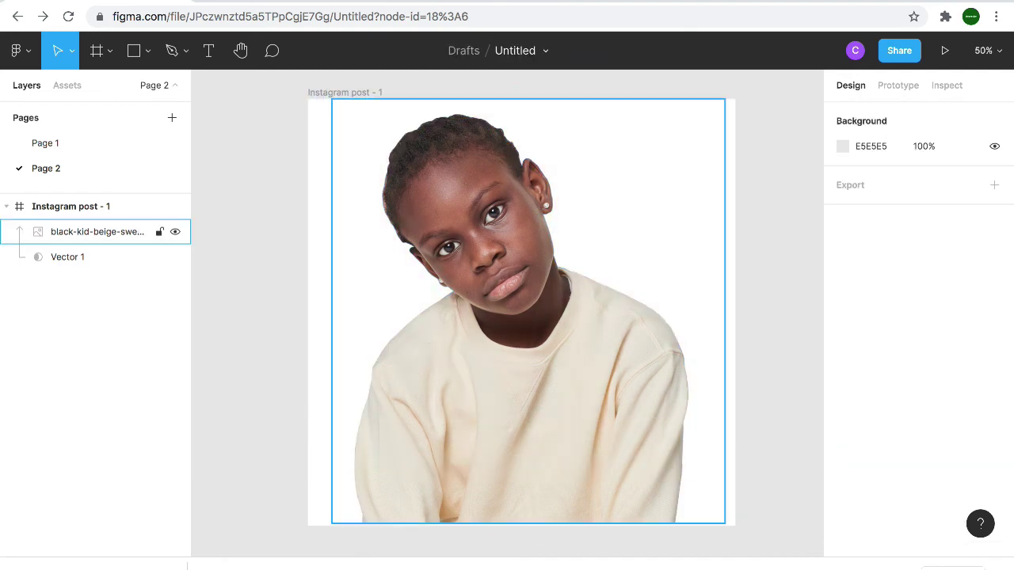
click(98, 232)
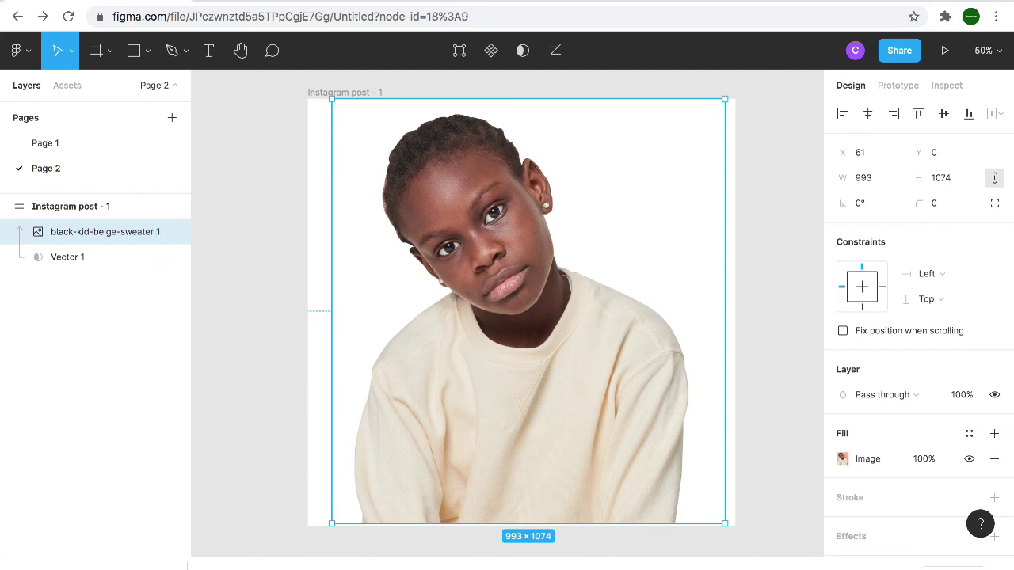
click(358, 316)
drag(476, 380, 497, 396)
drag(530, 333, 507, 325)
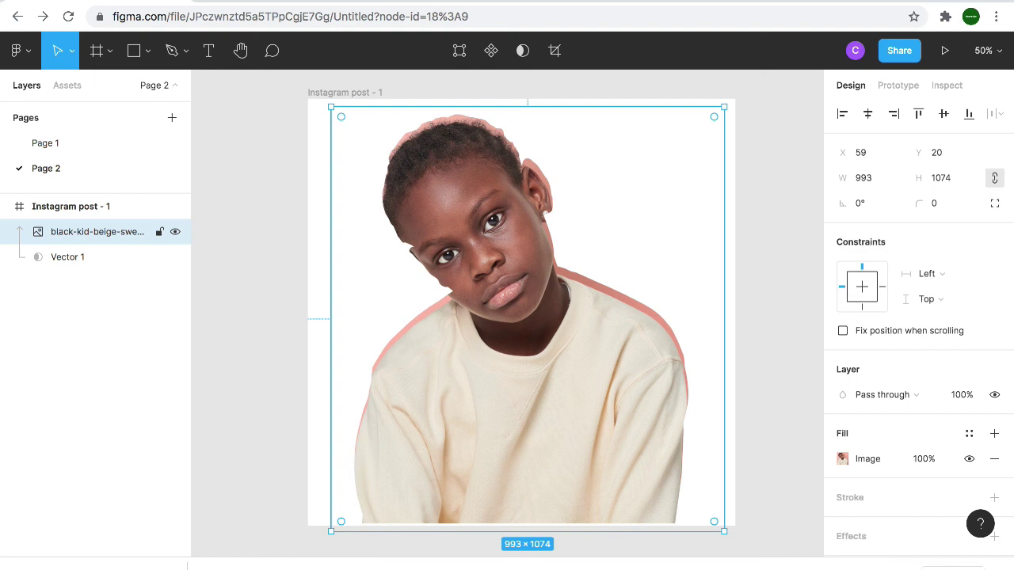
key(super+z)
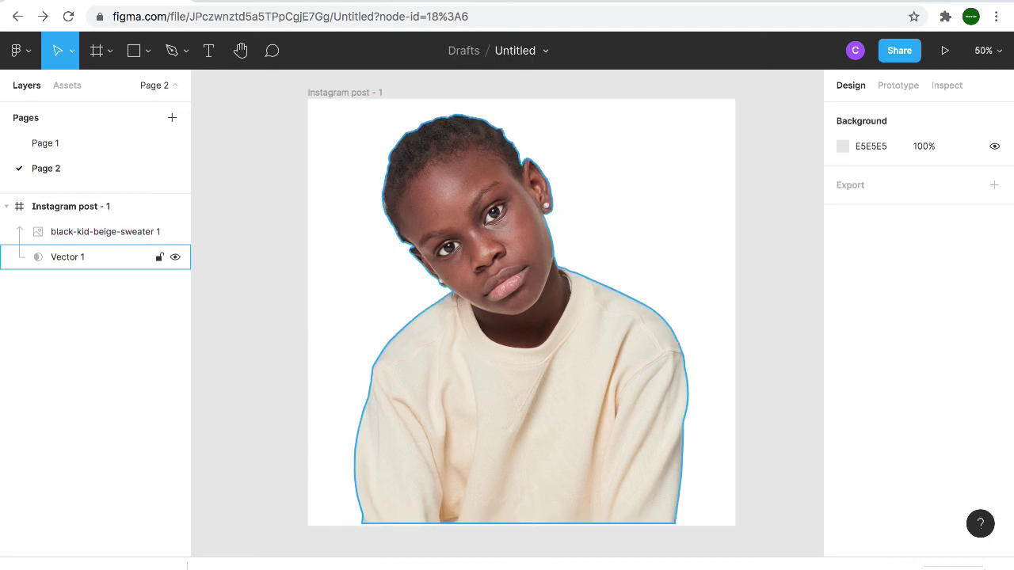
Group the photo with its vector mask and move the group to about X 82, Y 68 in the frame
click(87, 257)
shift+click(87, 232)
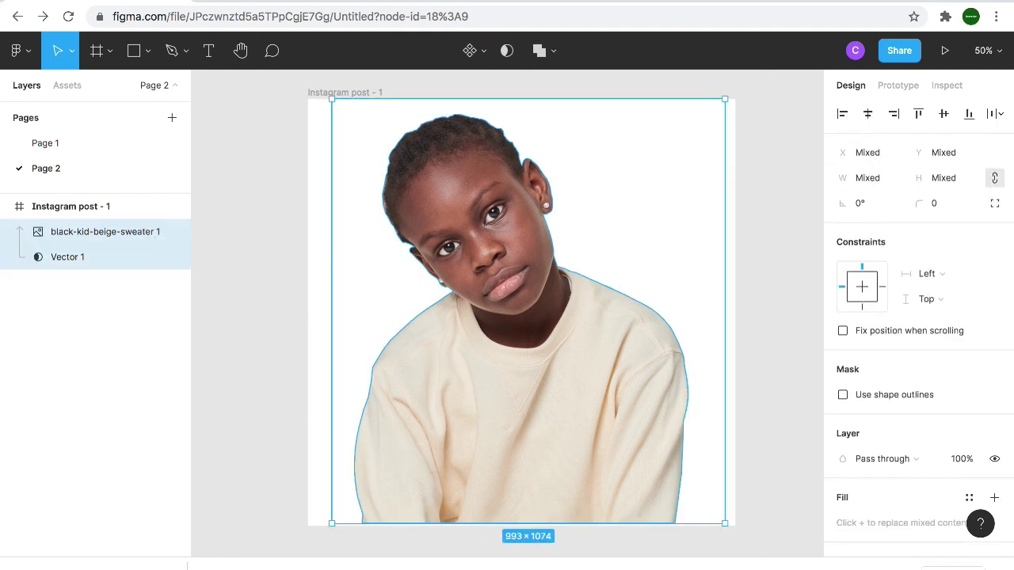
right_click(516, 254)
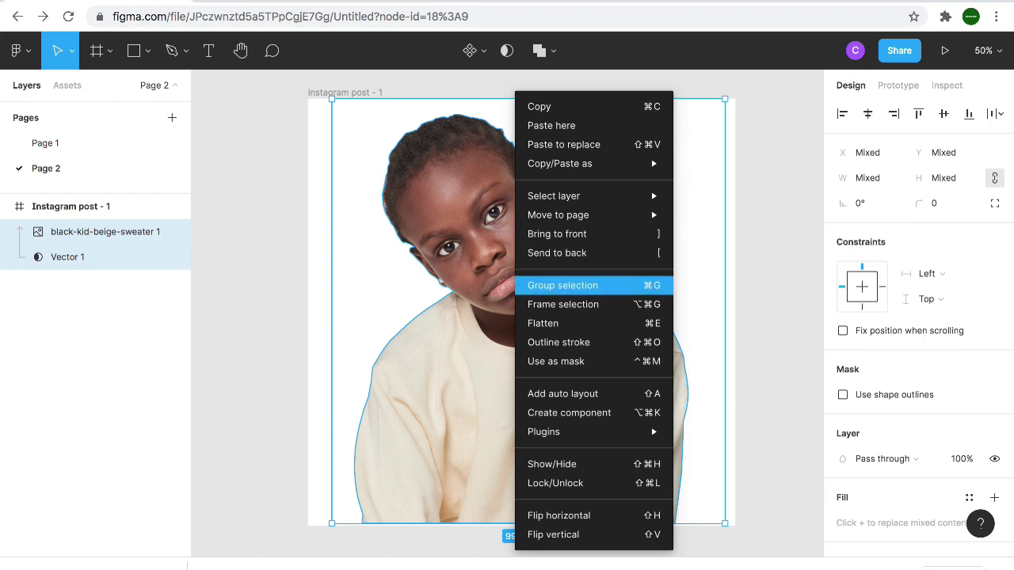
click(554, 285)
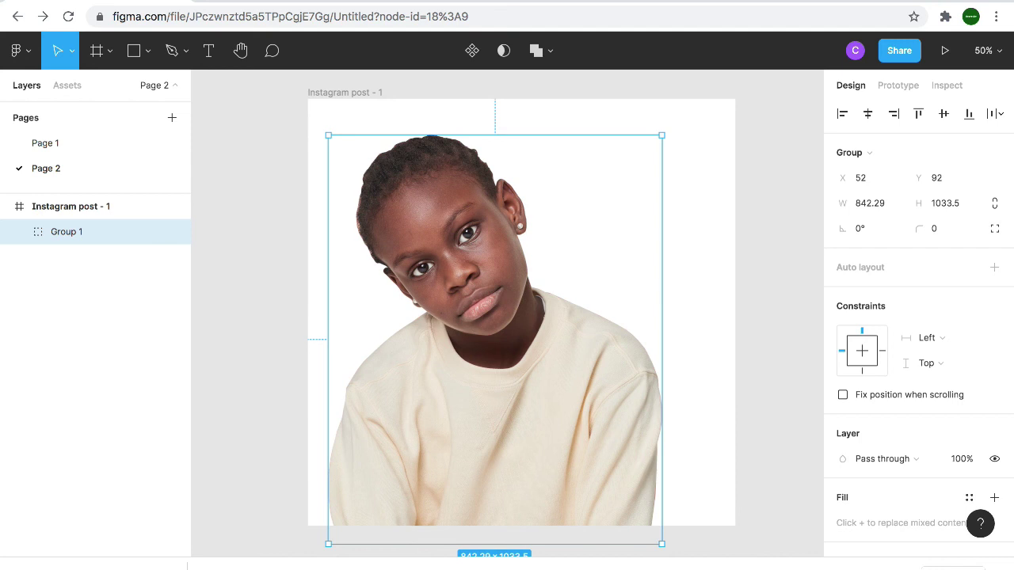
scroll(533, 306, down, 1)
scroll(533, 306, up, 1)
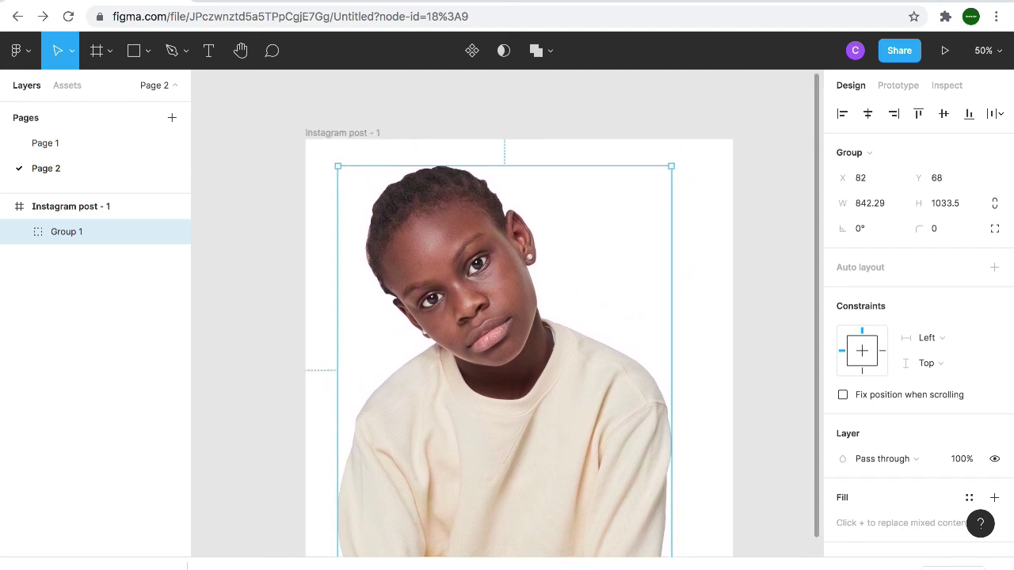